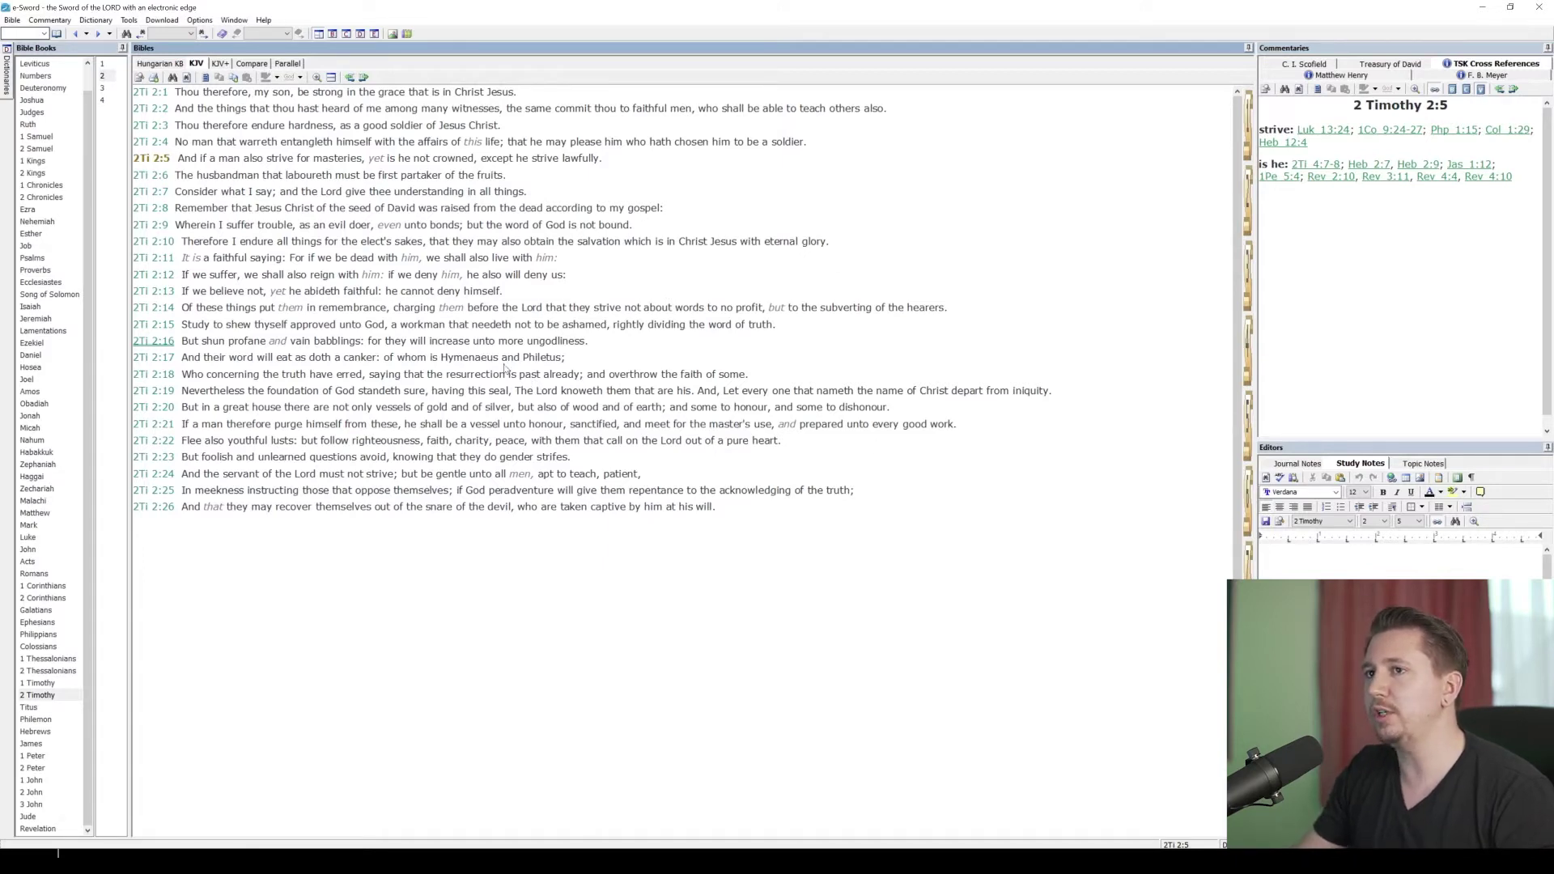
Browse Treasury of David, Matthew Henry and F. B. Meyer on 2 Timothy 2, then return to TSK cross-references for 2:5.
{"action": "left_click", "coordinate": [1467, 141]}
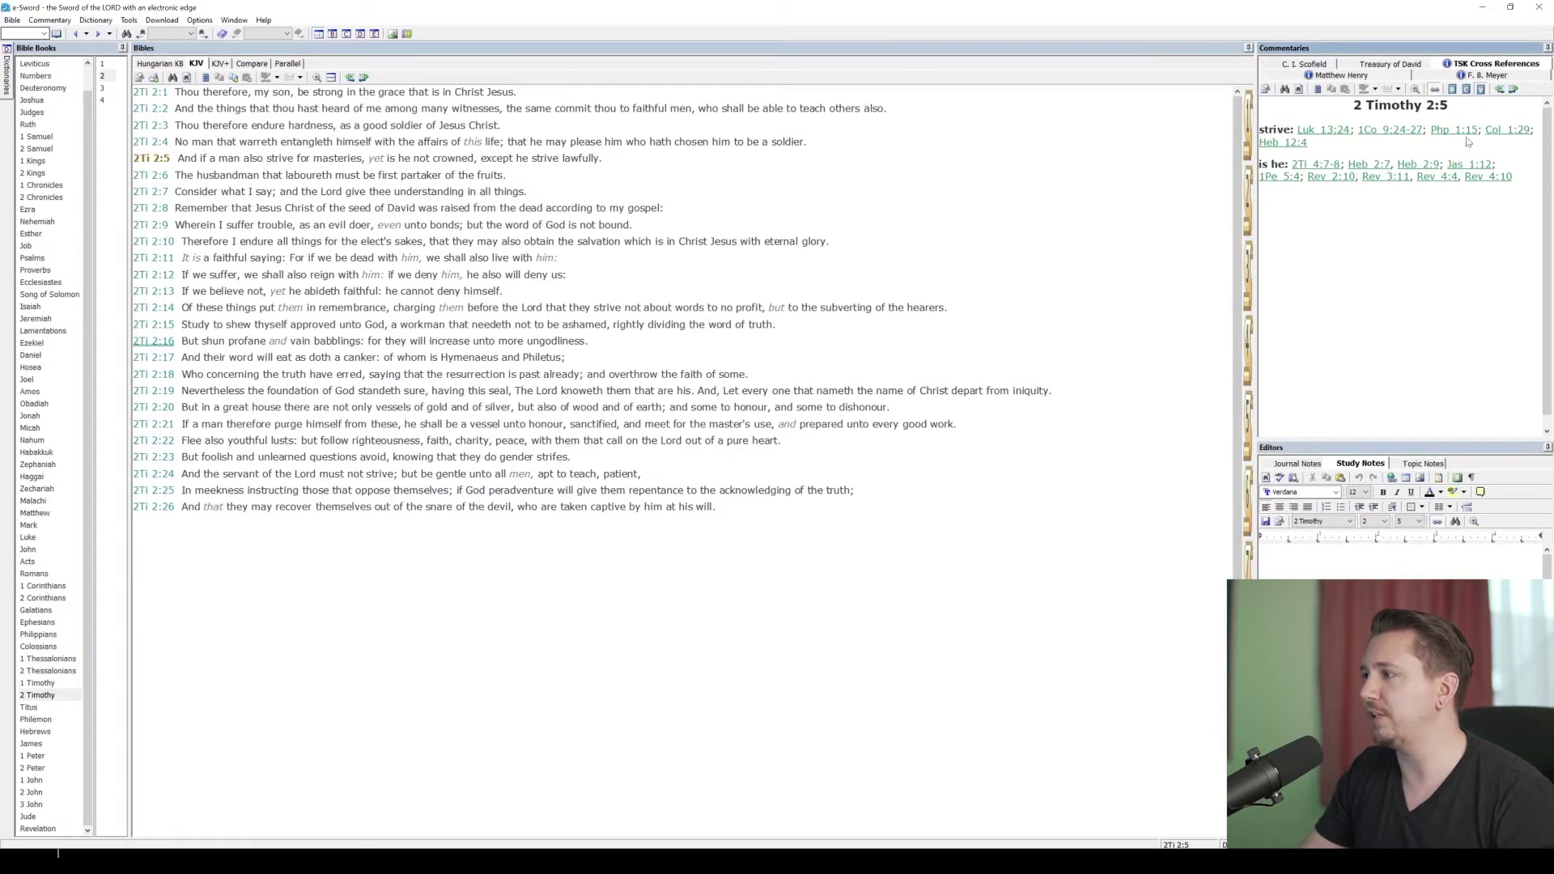
{"action": "left_click", "coordinate": [1309, 64]}
{"action": "left_click", "coordinate": [1383, 65]}
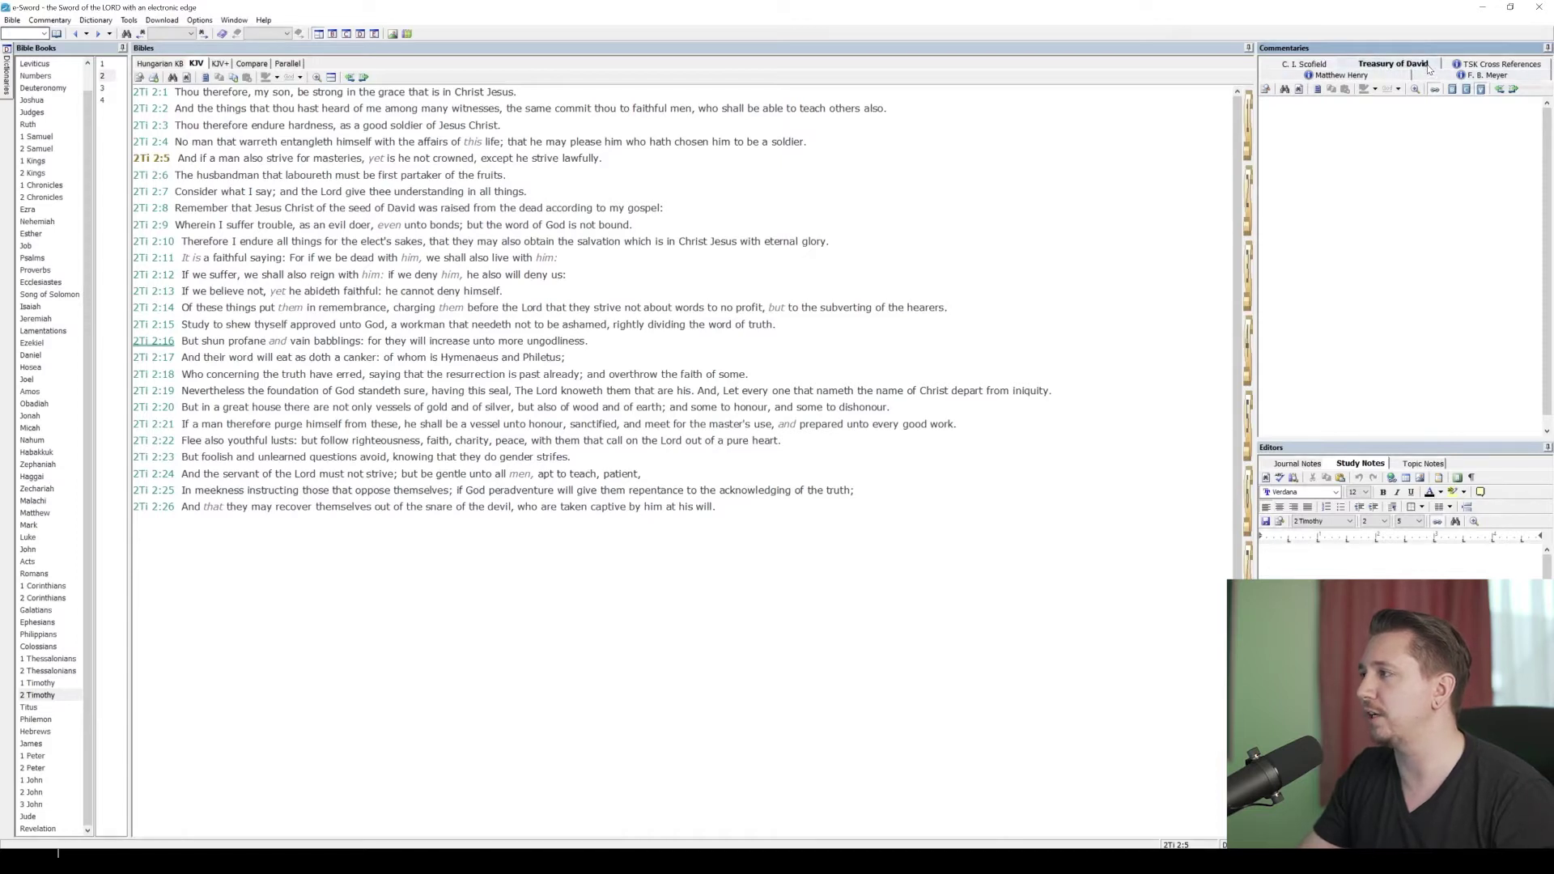
{"action": "left_click", "coordinate": [1363, 76]}
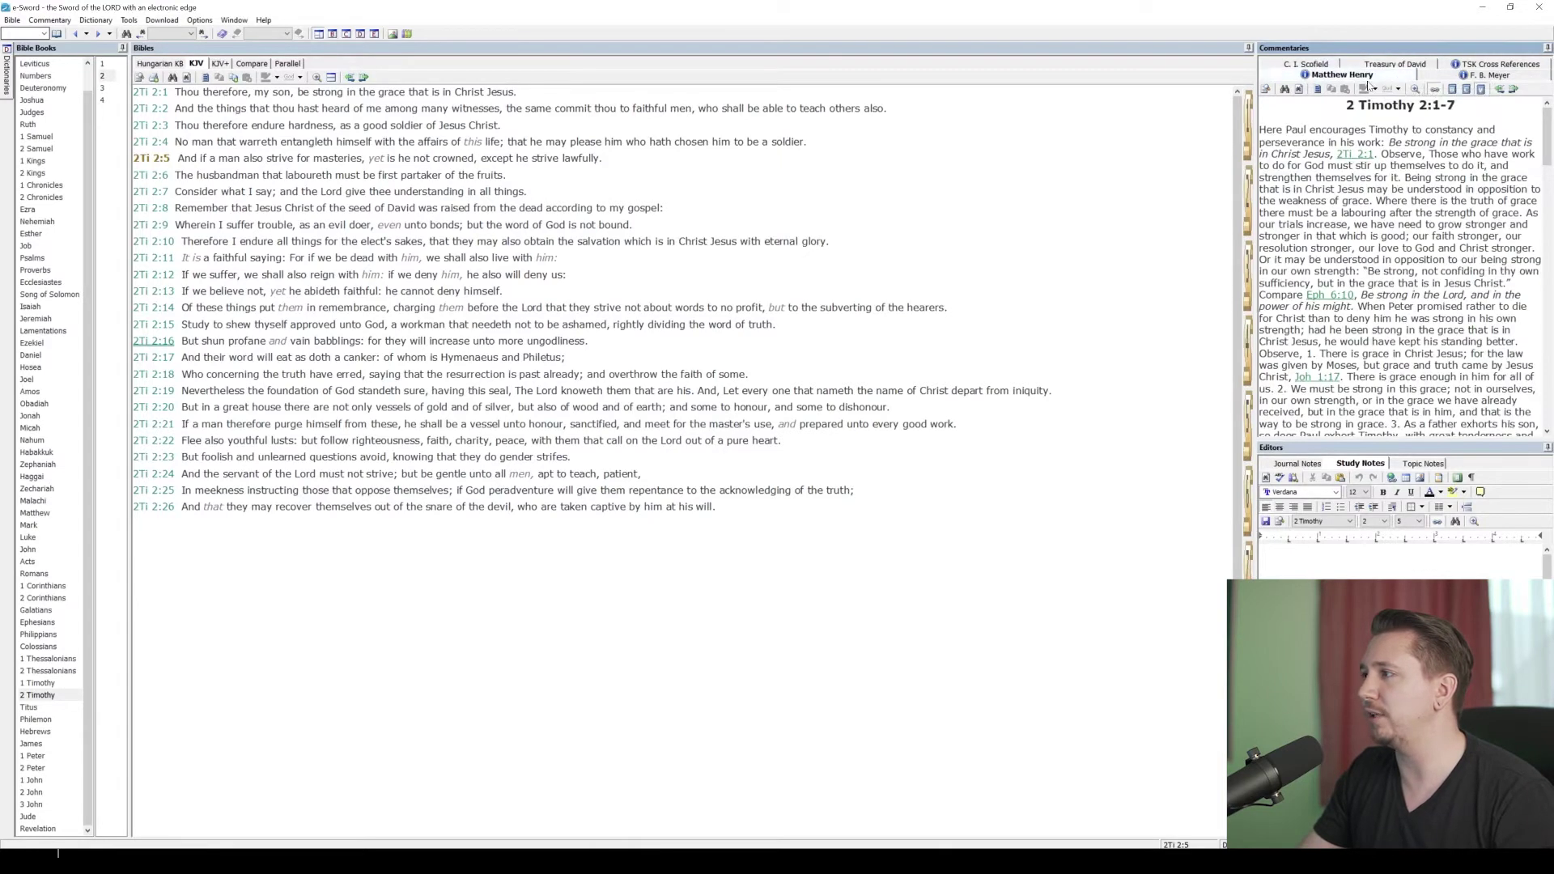
{"action": "left_click", "coordinate": [1499, 75]}
{"action": "left_click", "coordinate": [1480, 68]}
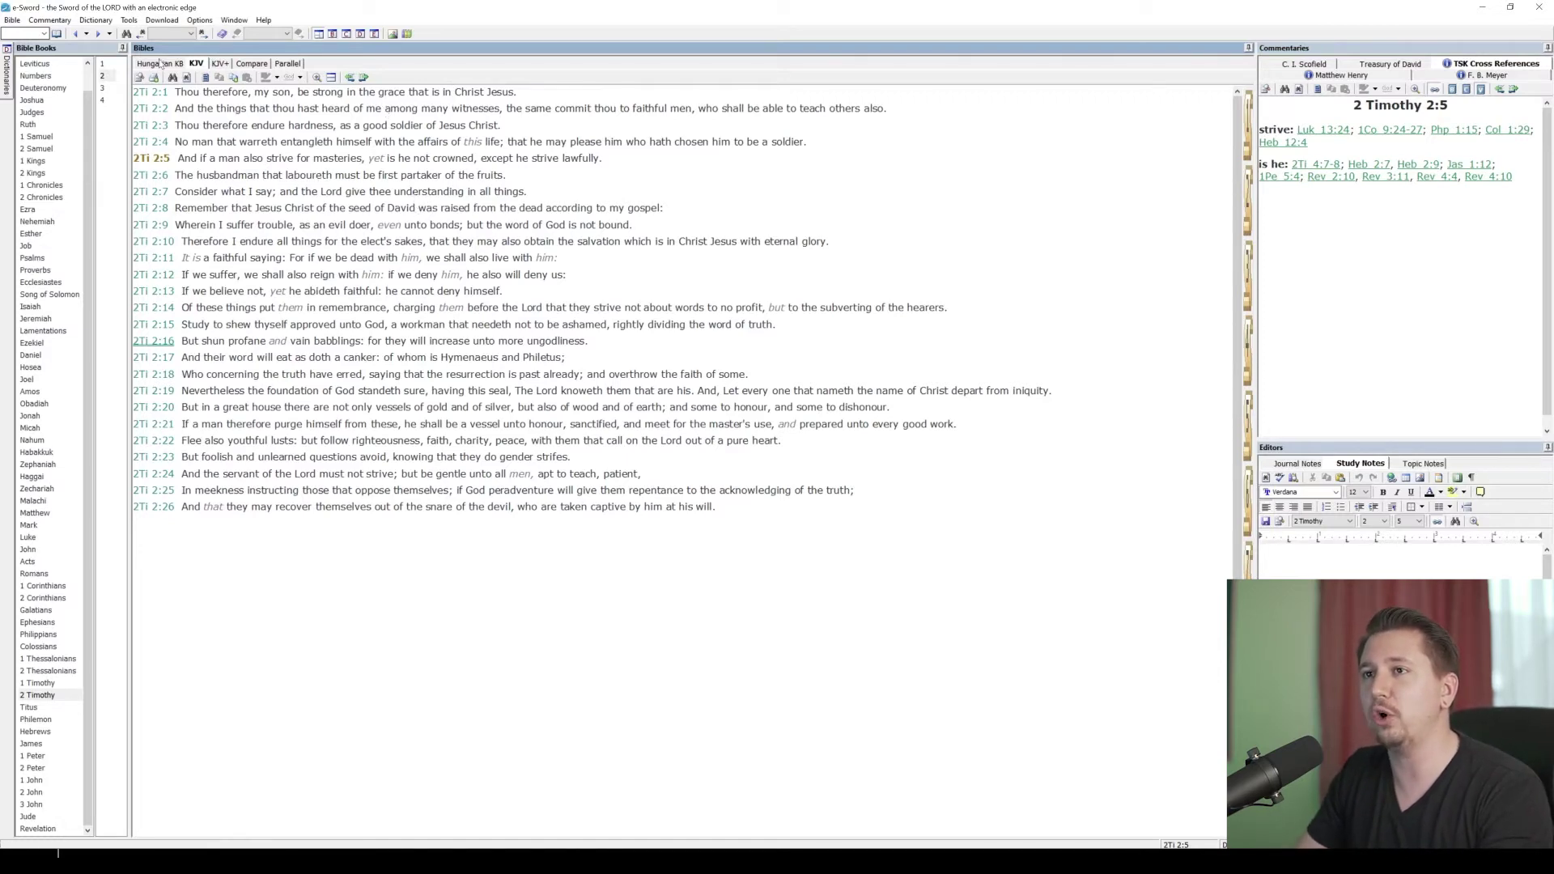
Launch the Module Downloader via Download > Bibles, nudge it up-left, and switch to its Commentaries list.
{"action": "left_click", "coordinate": [130, 21]}
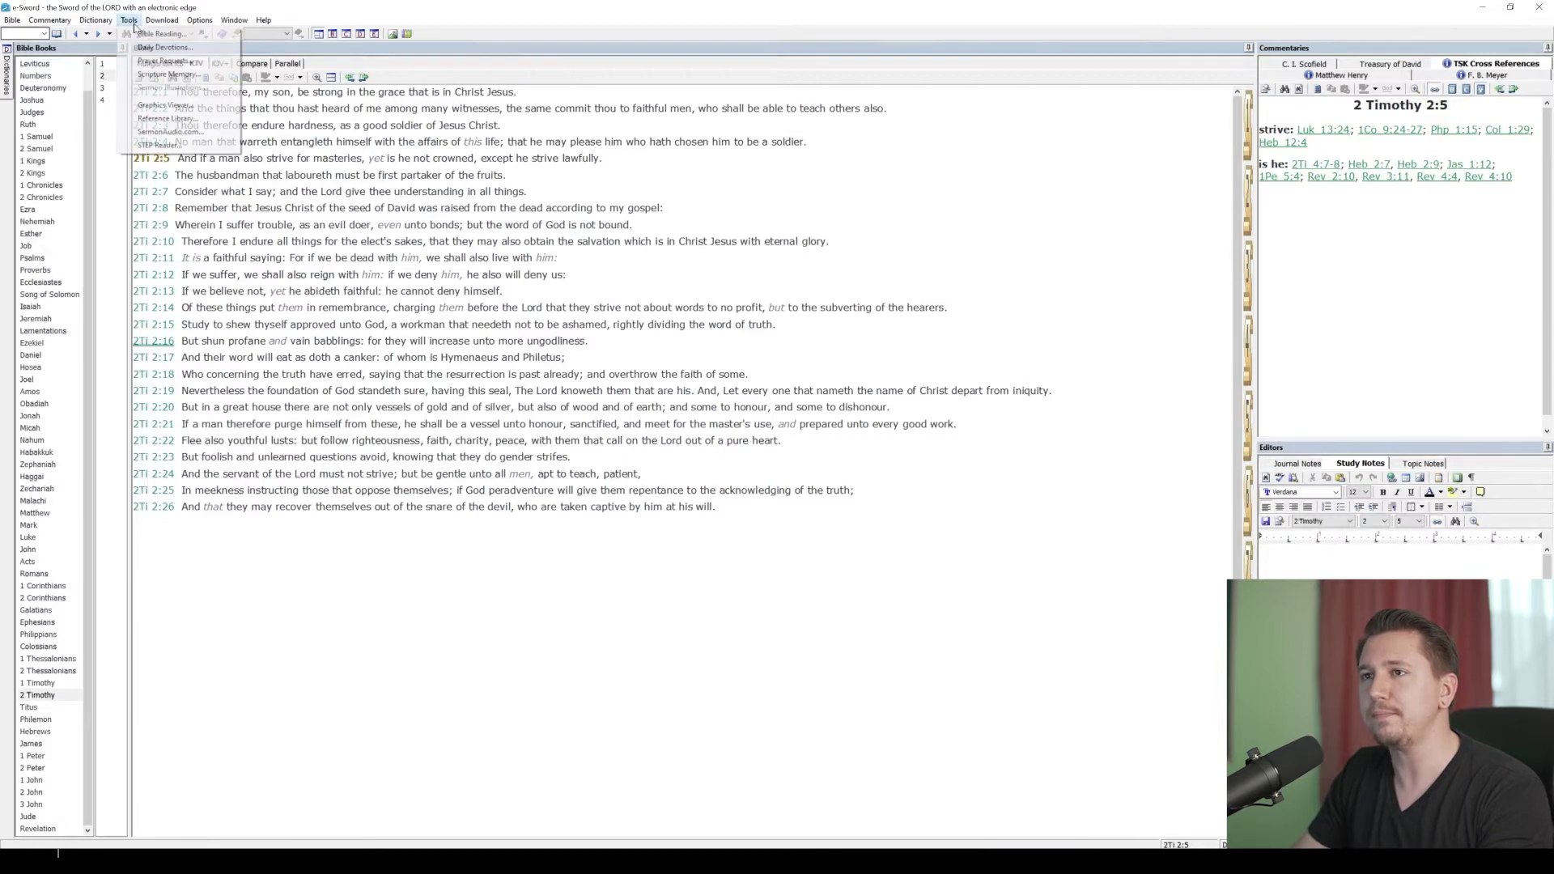
{"action": "mouse_move", "coordinate": [96, 24]}
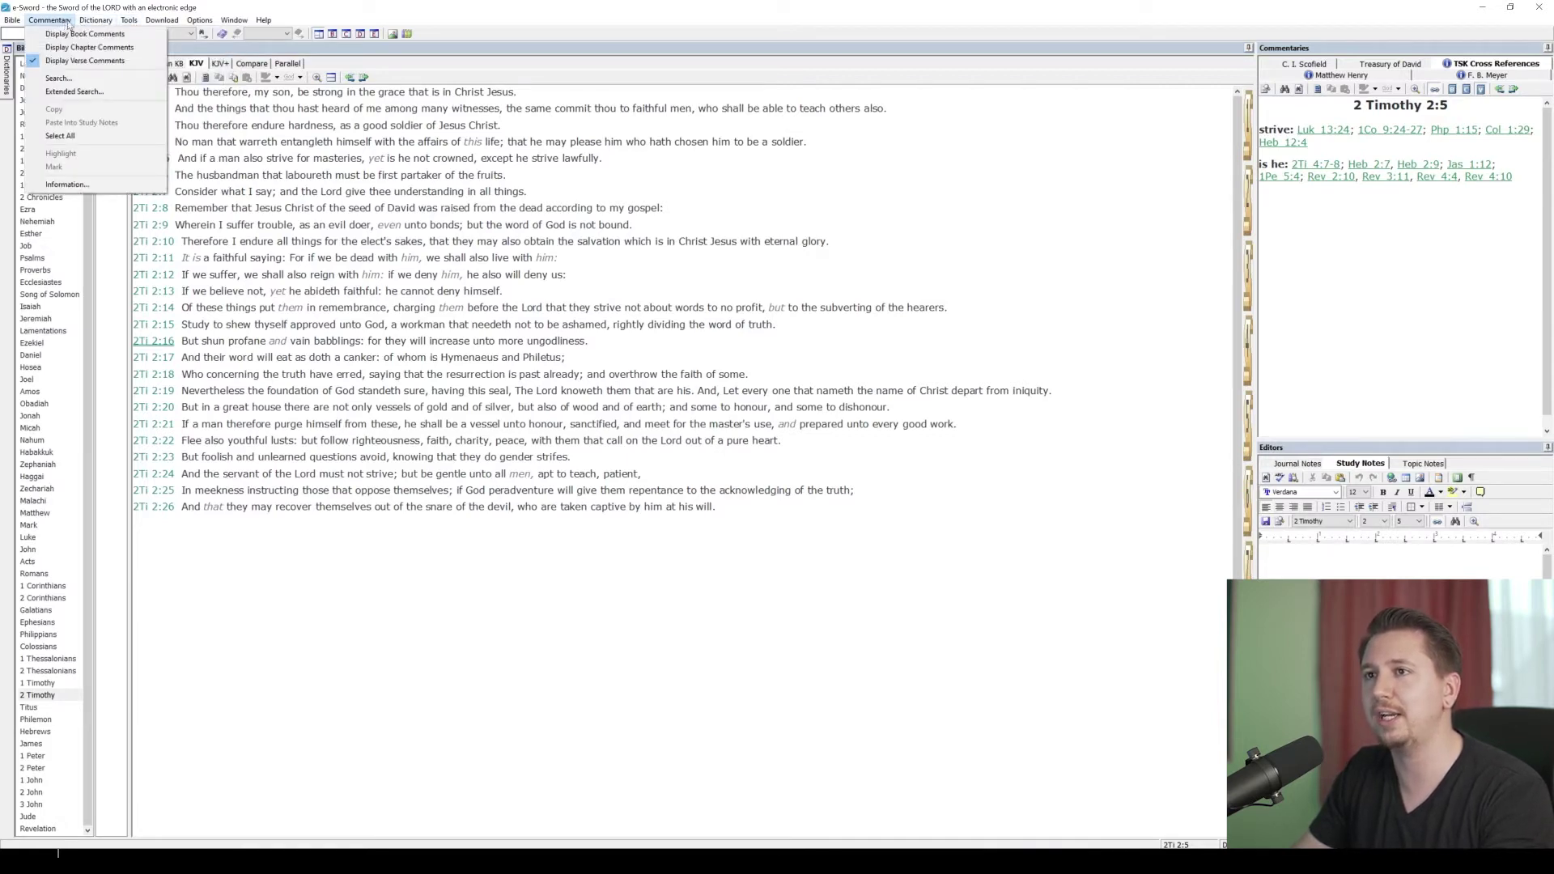
{"action": "mouse_move", "coordinate": [156, 24]}
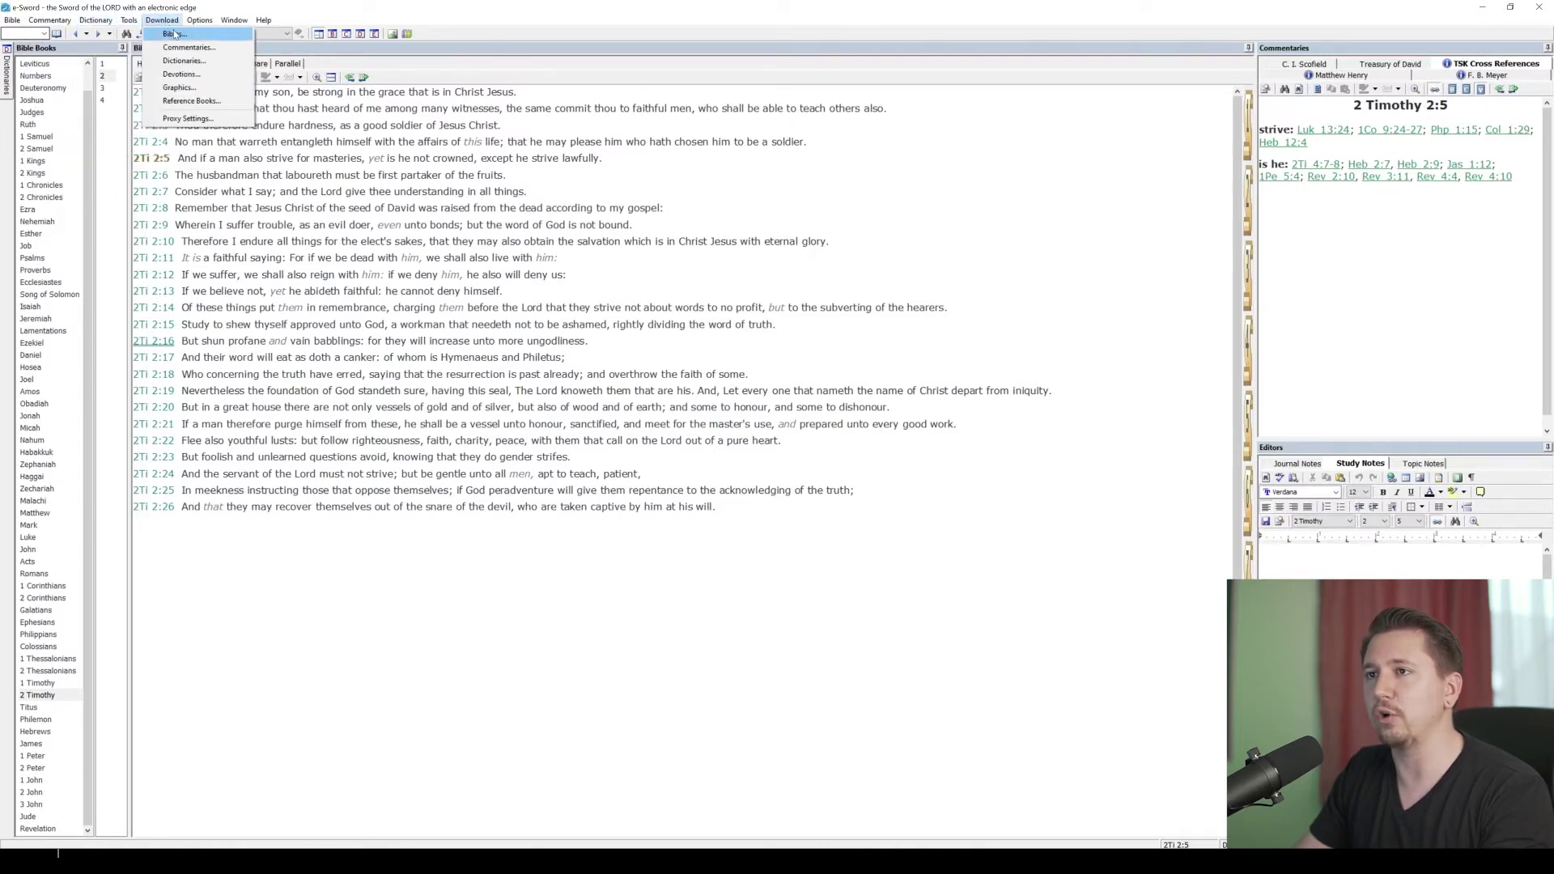
{"action": "left_click", "coordinate": [177, 37]}
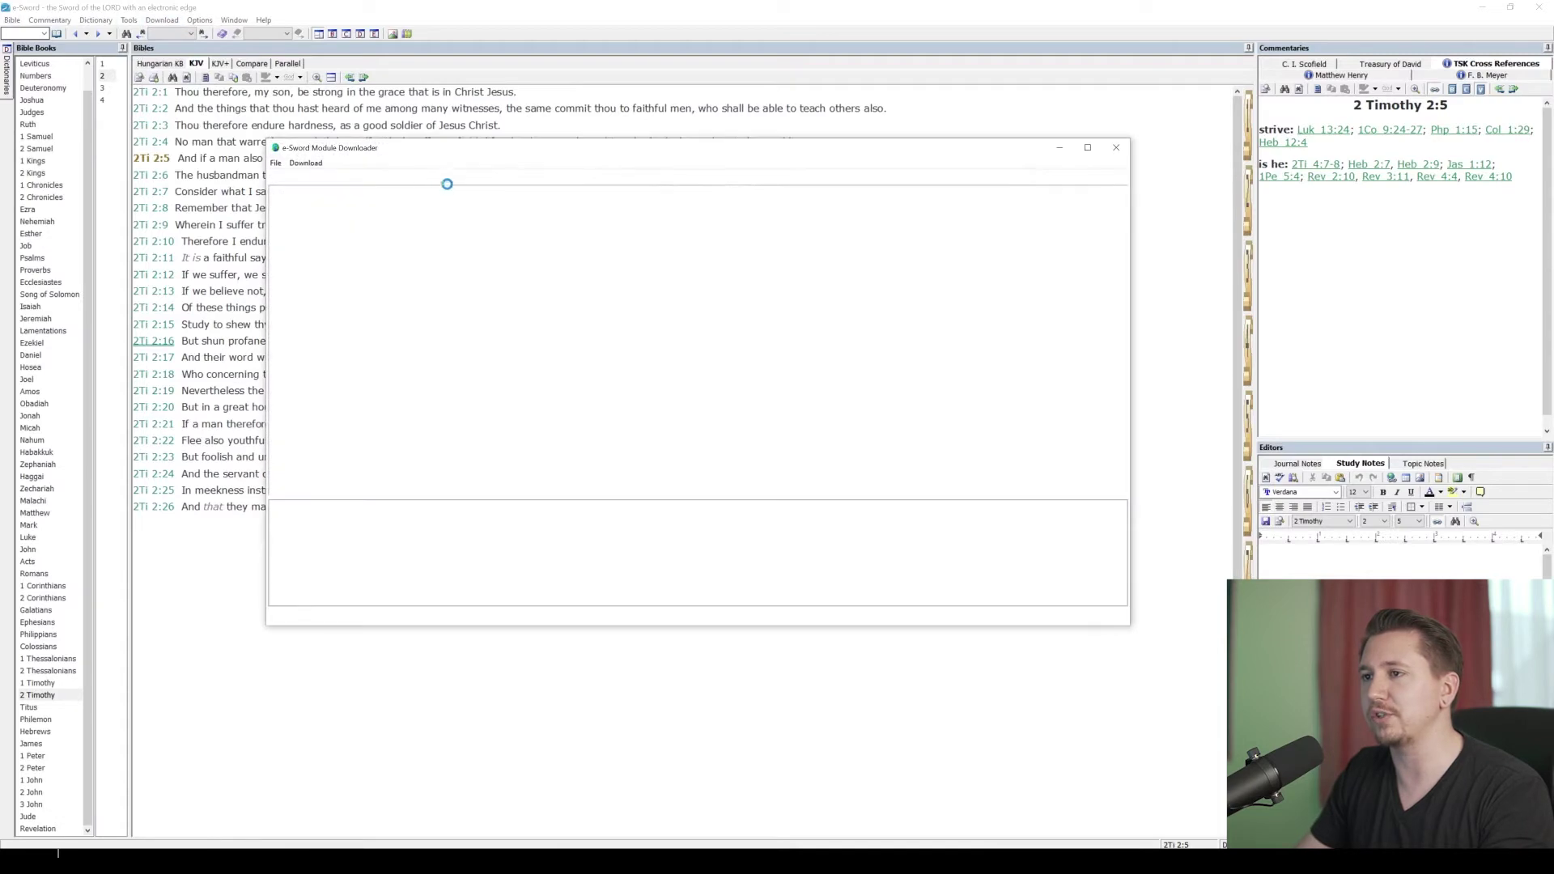
{"action": "left_click_drag", "start_coordinate": [454, 156], "coordinate": [430, 136]}
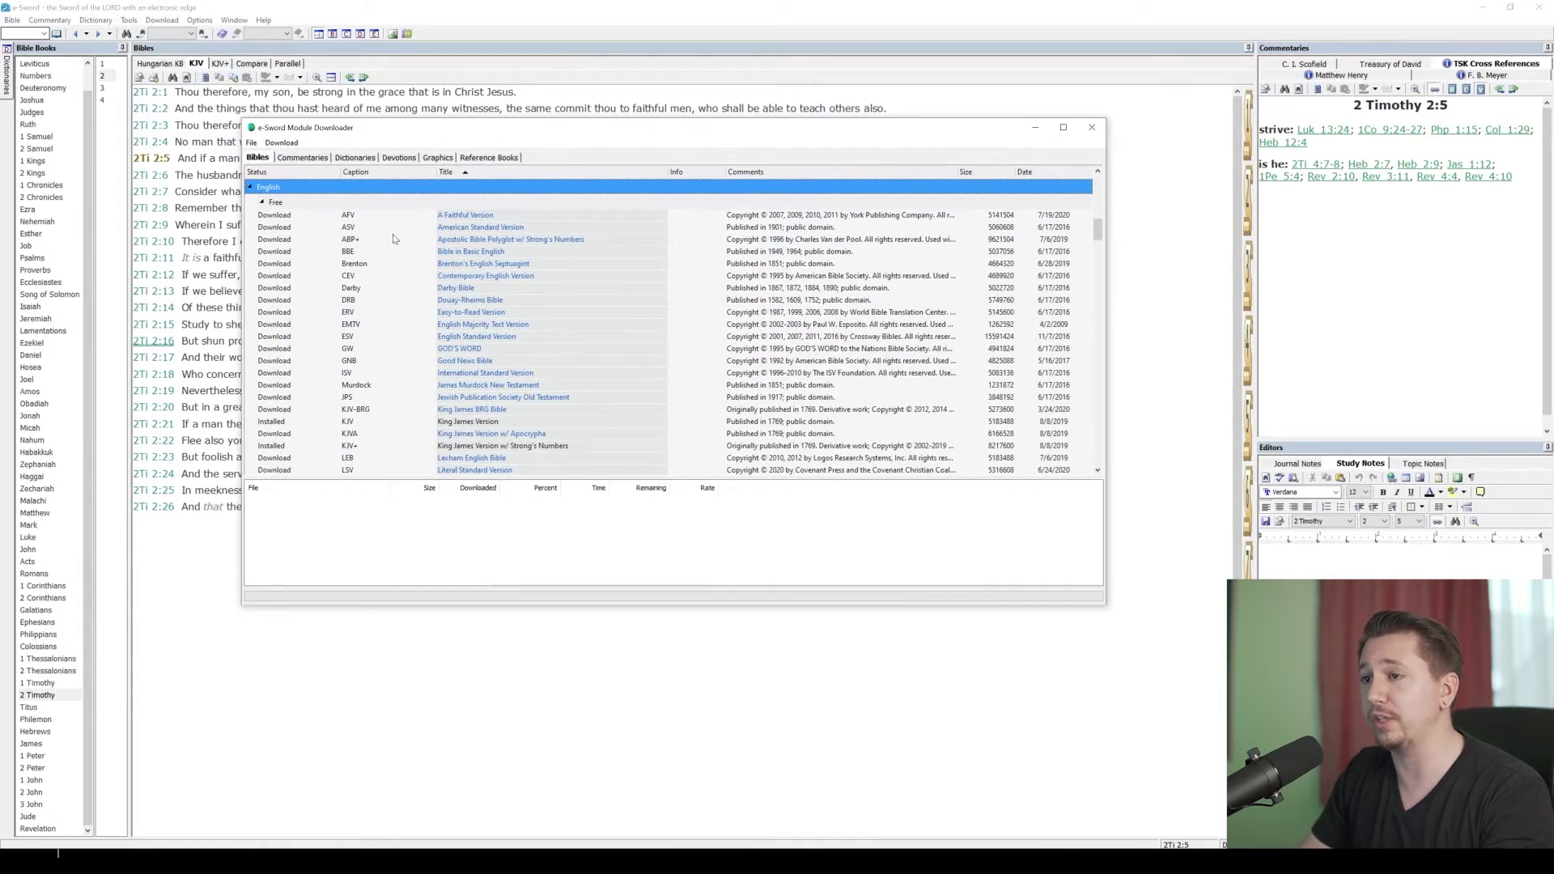
{"action": "scroll", "coordinate": [394, 239], "scroll_direction": "down", "scroll_amount": 1}
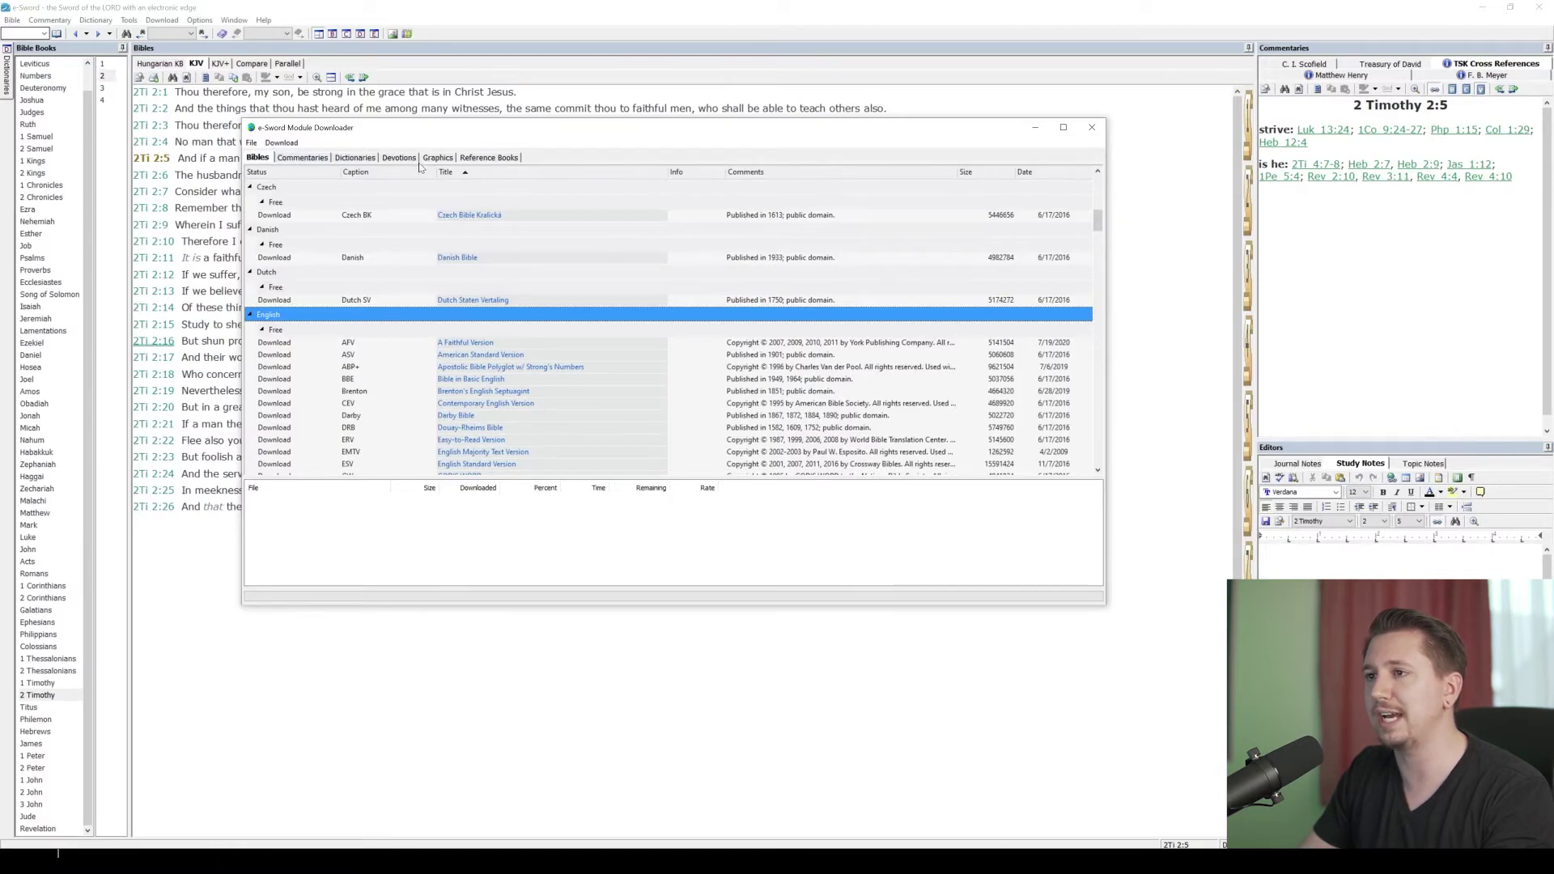
{"action": "left_click", "coordinate": [315, 157]}
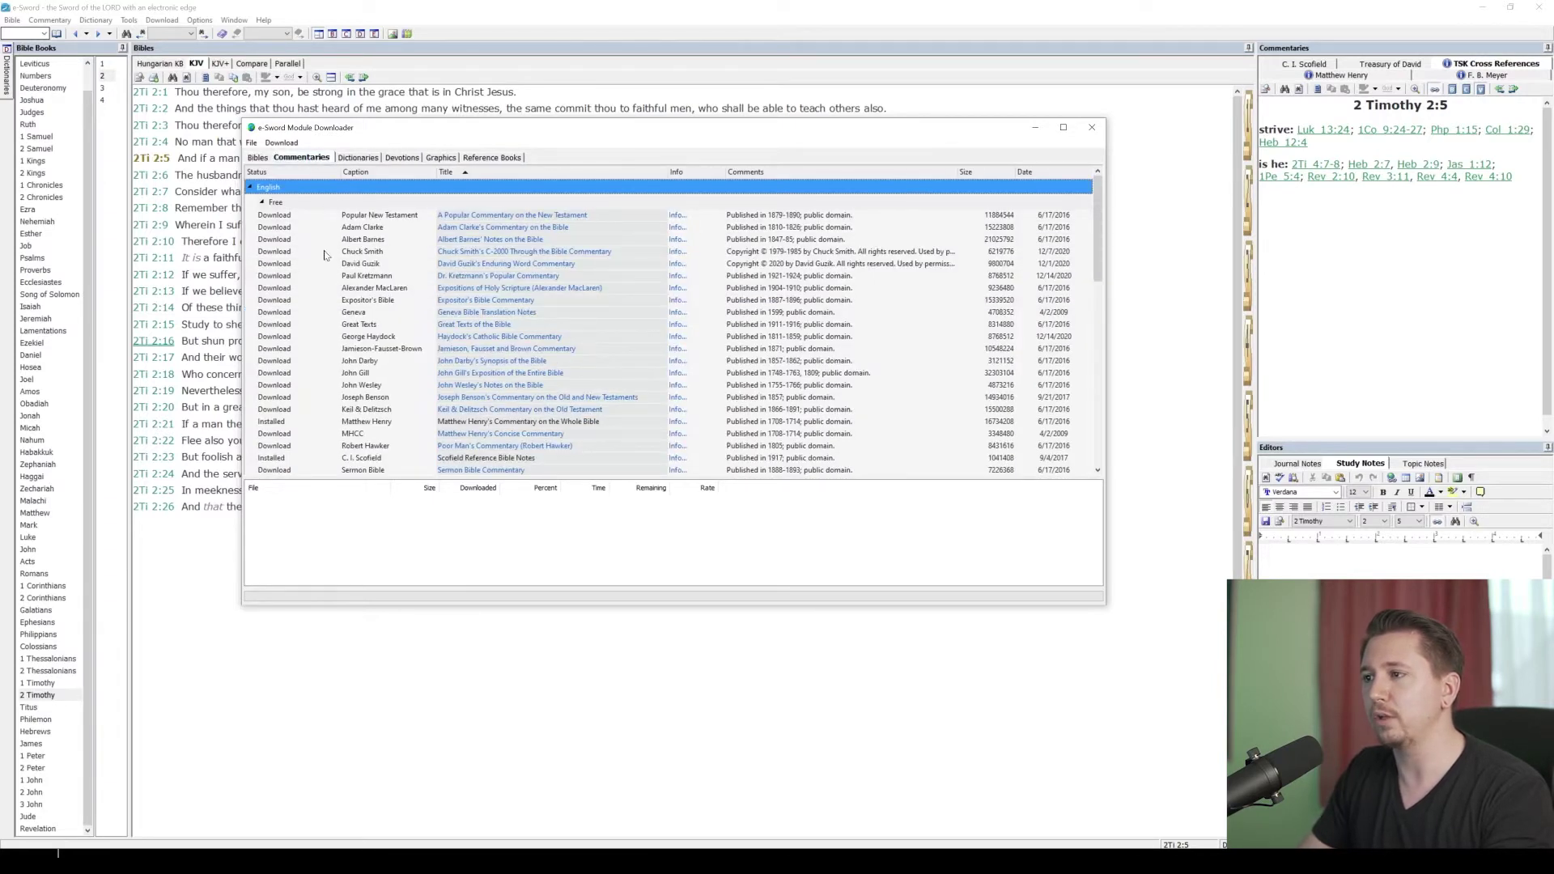
Scroll the free commentaries list and install Robertson's Word Pictures.
{"action": "scroll", "coordinate": [330, 258], "scroll_direction": "down", "scroll_amount": 6}
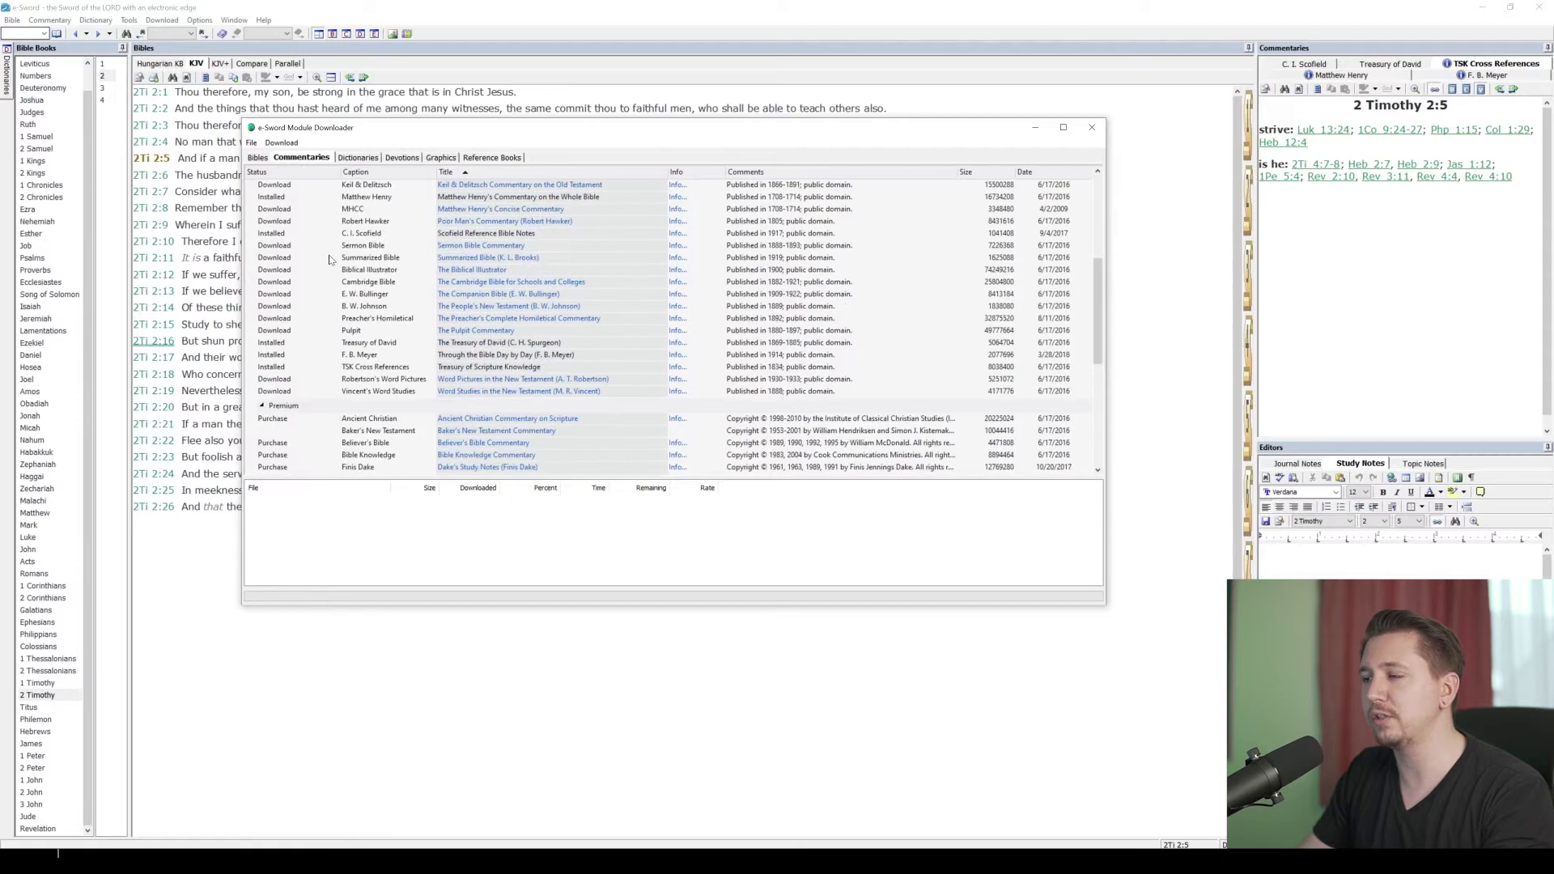
{"action": "scroll", "coordinate": [330, 259], "scroll_direction": "down", "scroll_amount": 5}
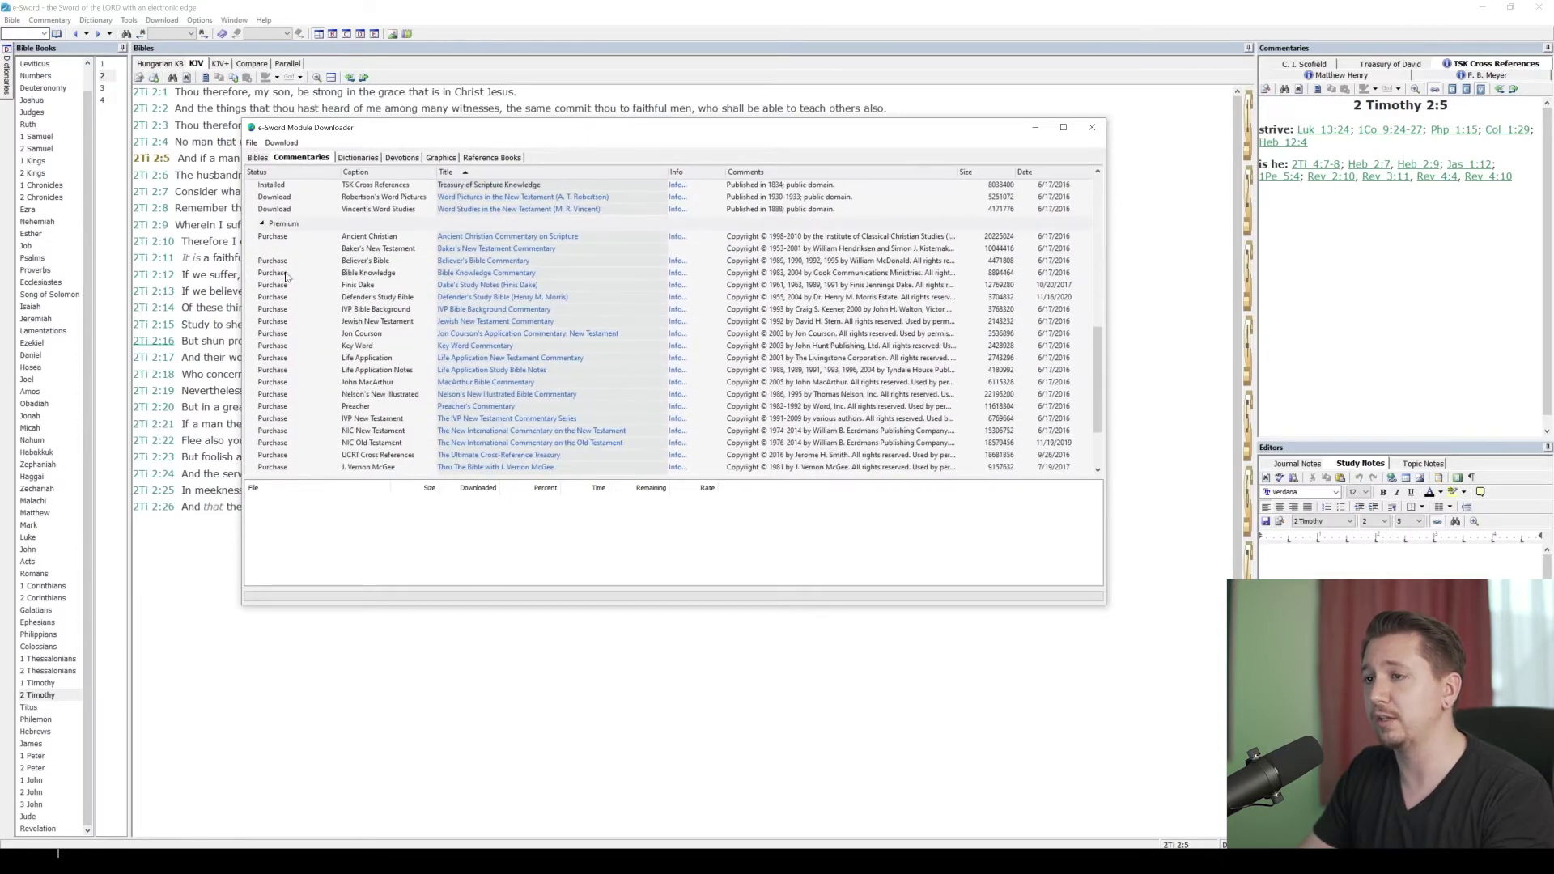
{"action": "scroll", "coordinate": [299, 304], "scroll_direction": "down", "scroll_amount": 3}
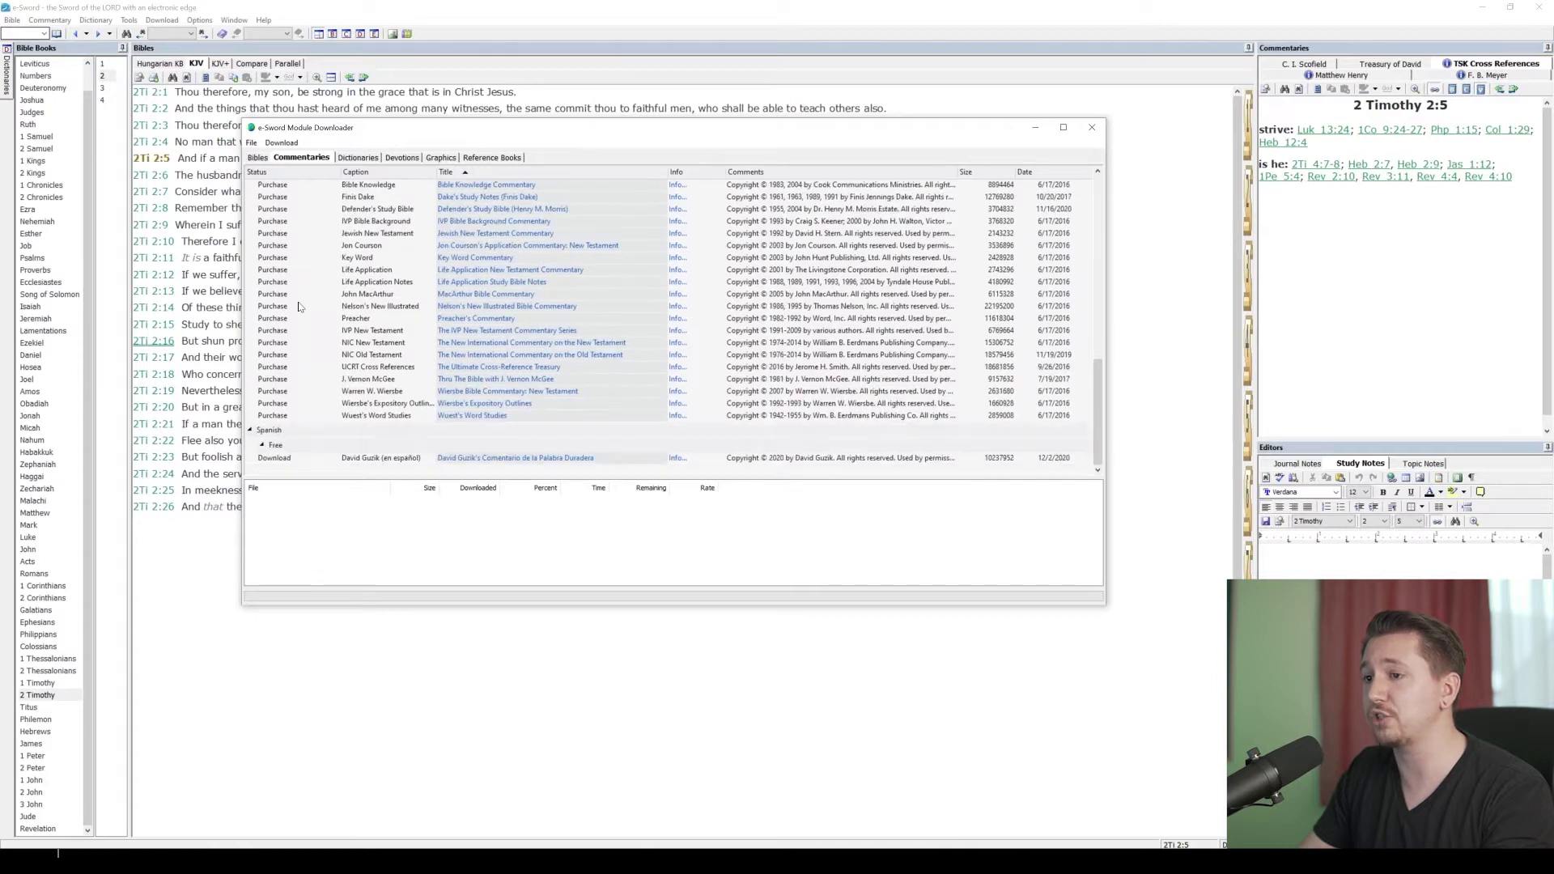
{"action": "scroll", "coordinate": [297, 305], "scroll_direction": "up", "scroll_amount": 4}
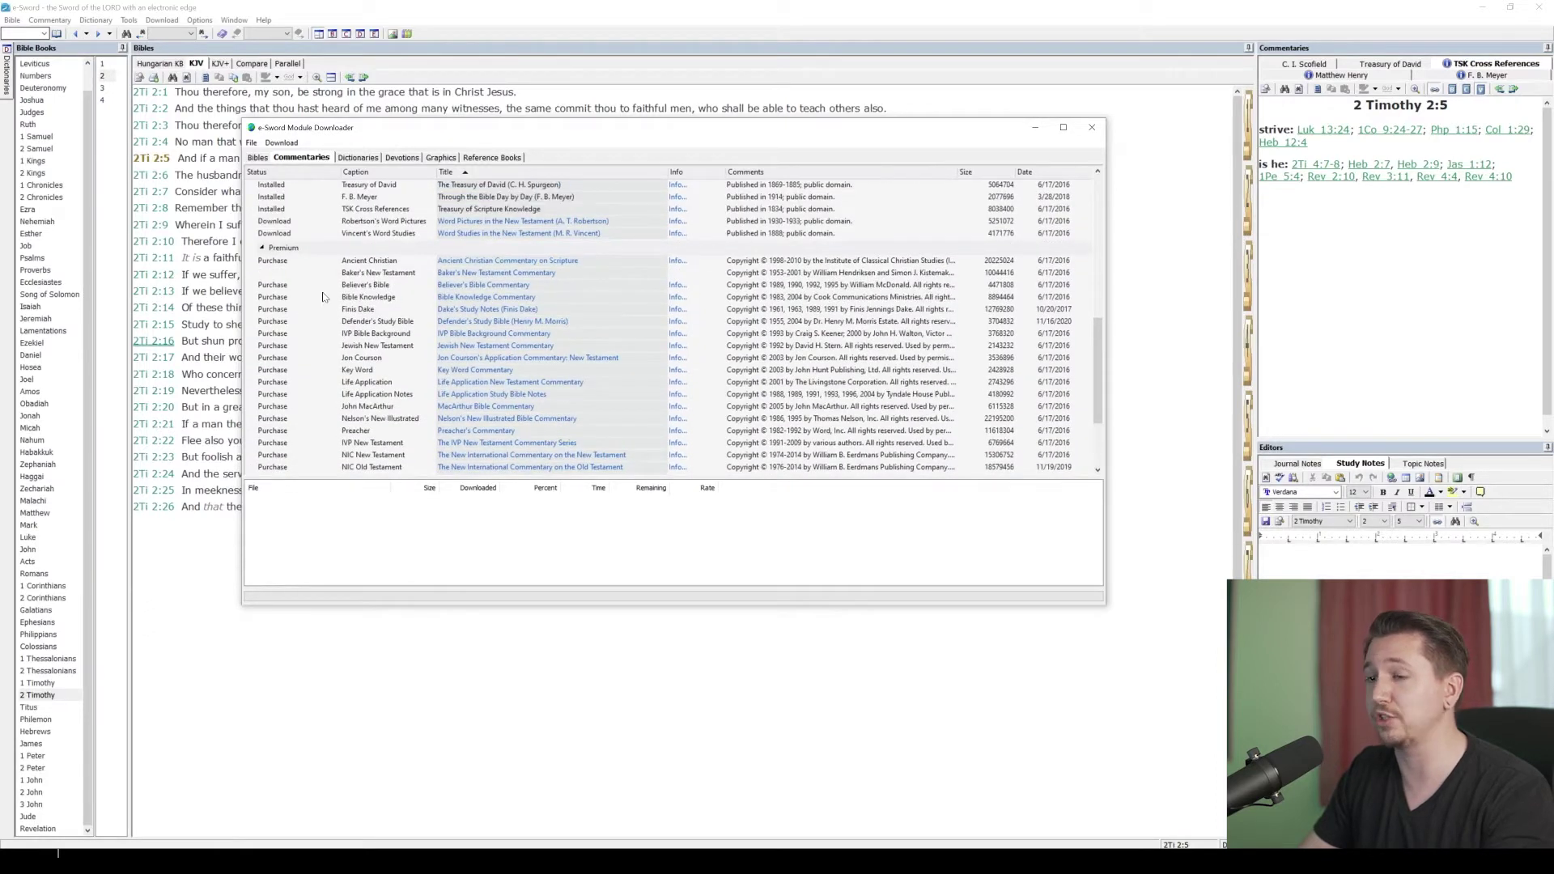
{"action": "scroll", "coordinate": [319, 297], "scroll_direction": "up", "scroll_amount": 2}
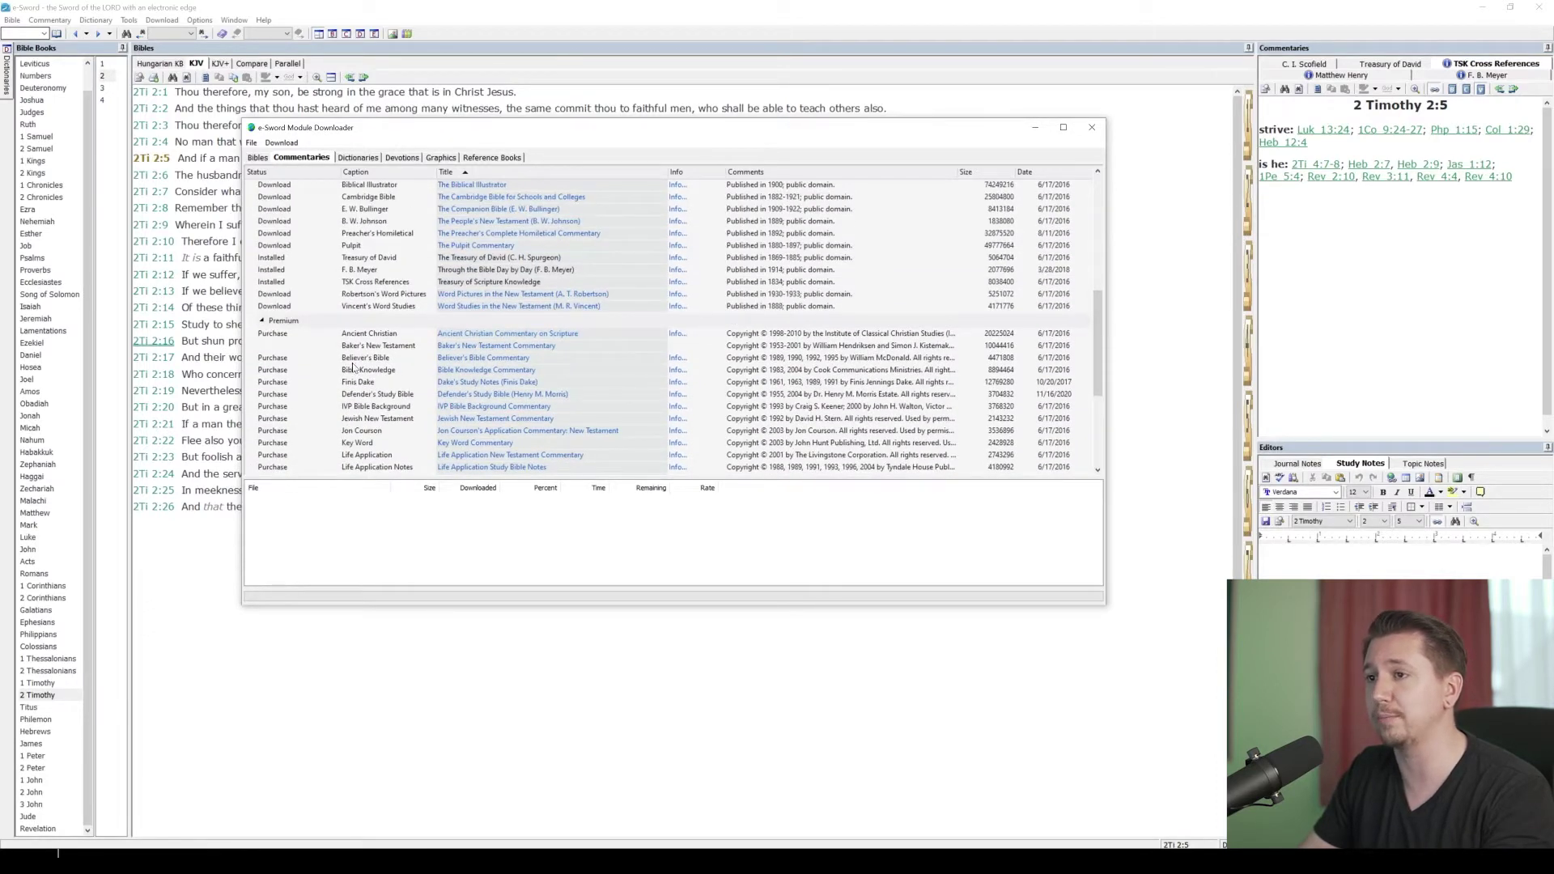
{"action": "scroll", "coordinate": [352, 369], "scroll_direction": "up", "scroll_amount": 4}
{"action": "scroll", "coordinate": [352, 368], "scroll_direction": "up", "scroll_amount": 4}
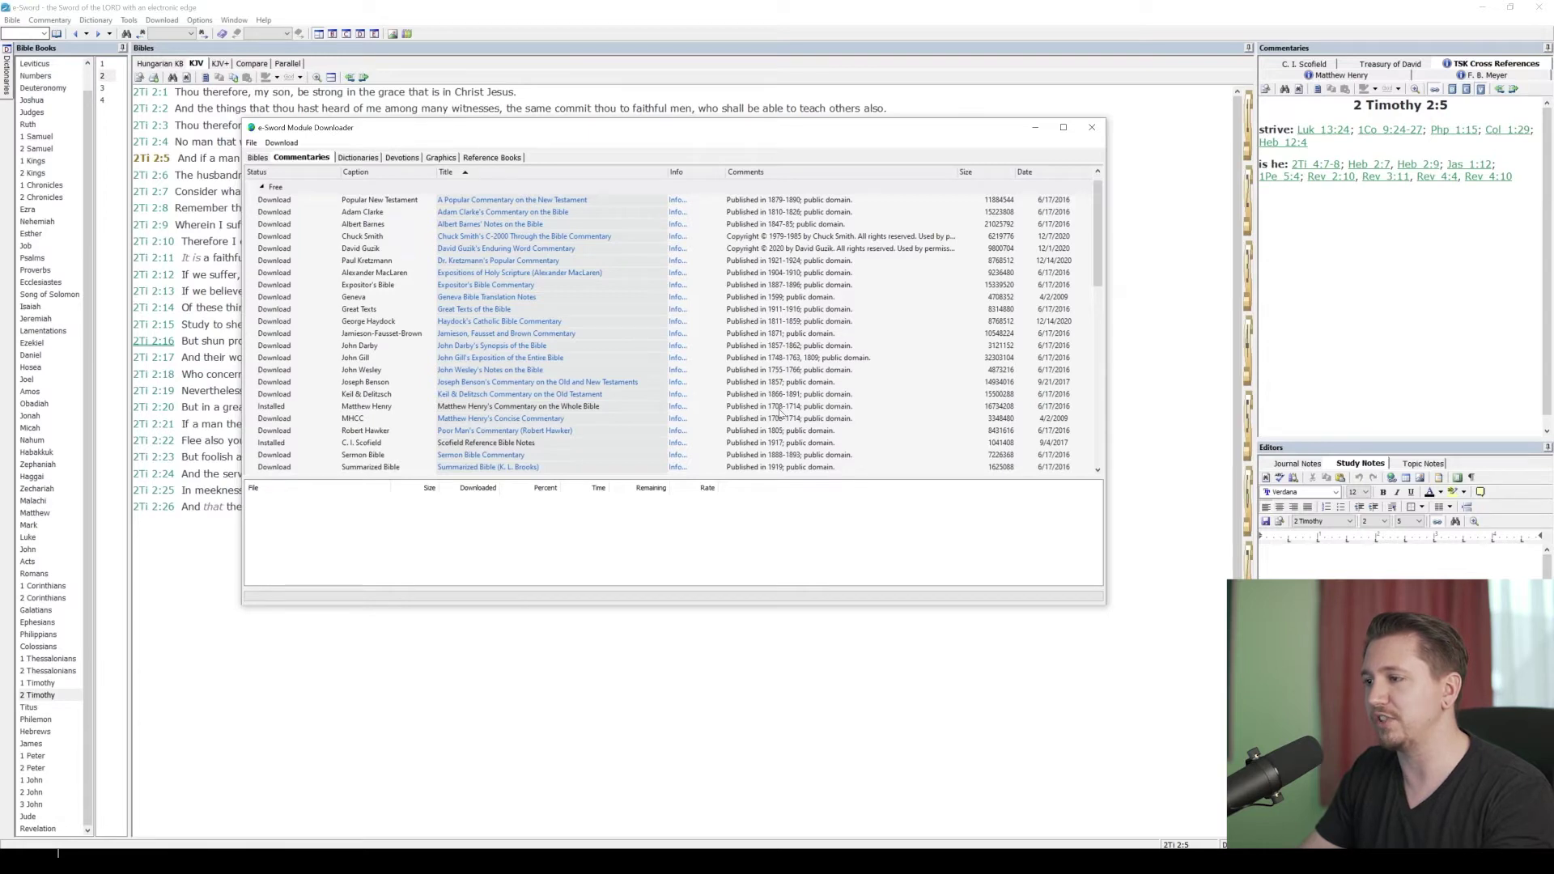
{"action": "scroll", "coordinate": [645, 351], "scroll_direction": "down", "scroll_amount": 2}
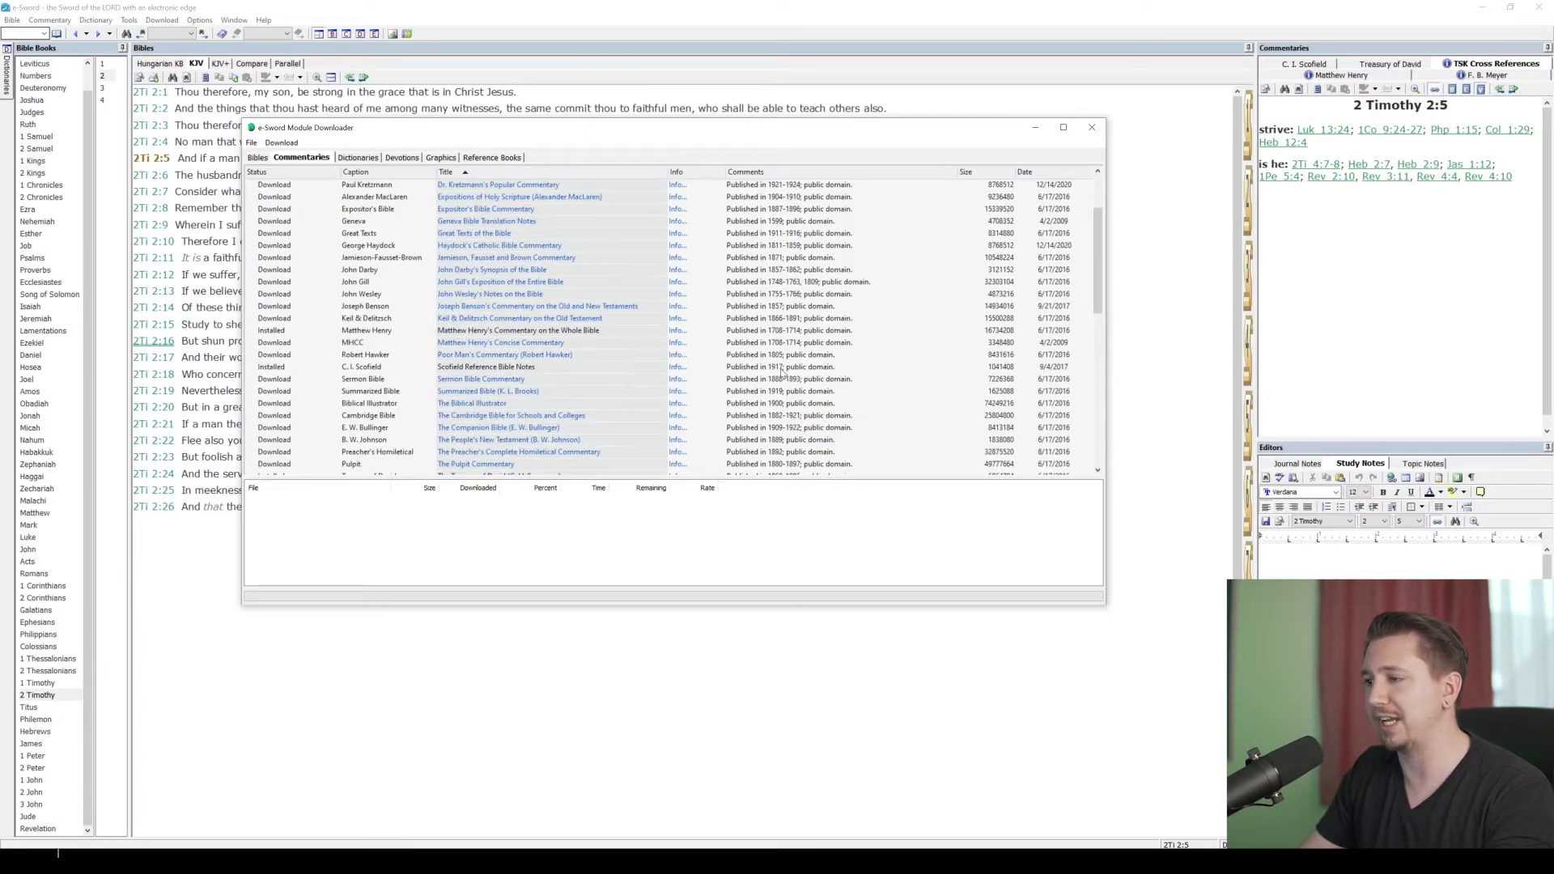
{"action": "scroll", "coordinate": [663, 308], "scroll_direction": "down", "scroll_amount": 2}
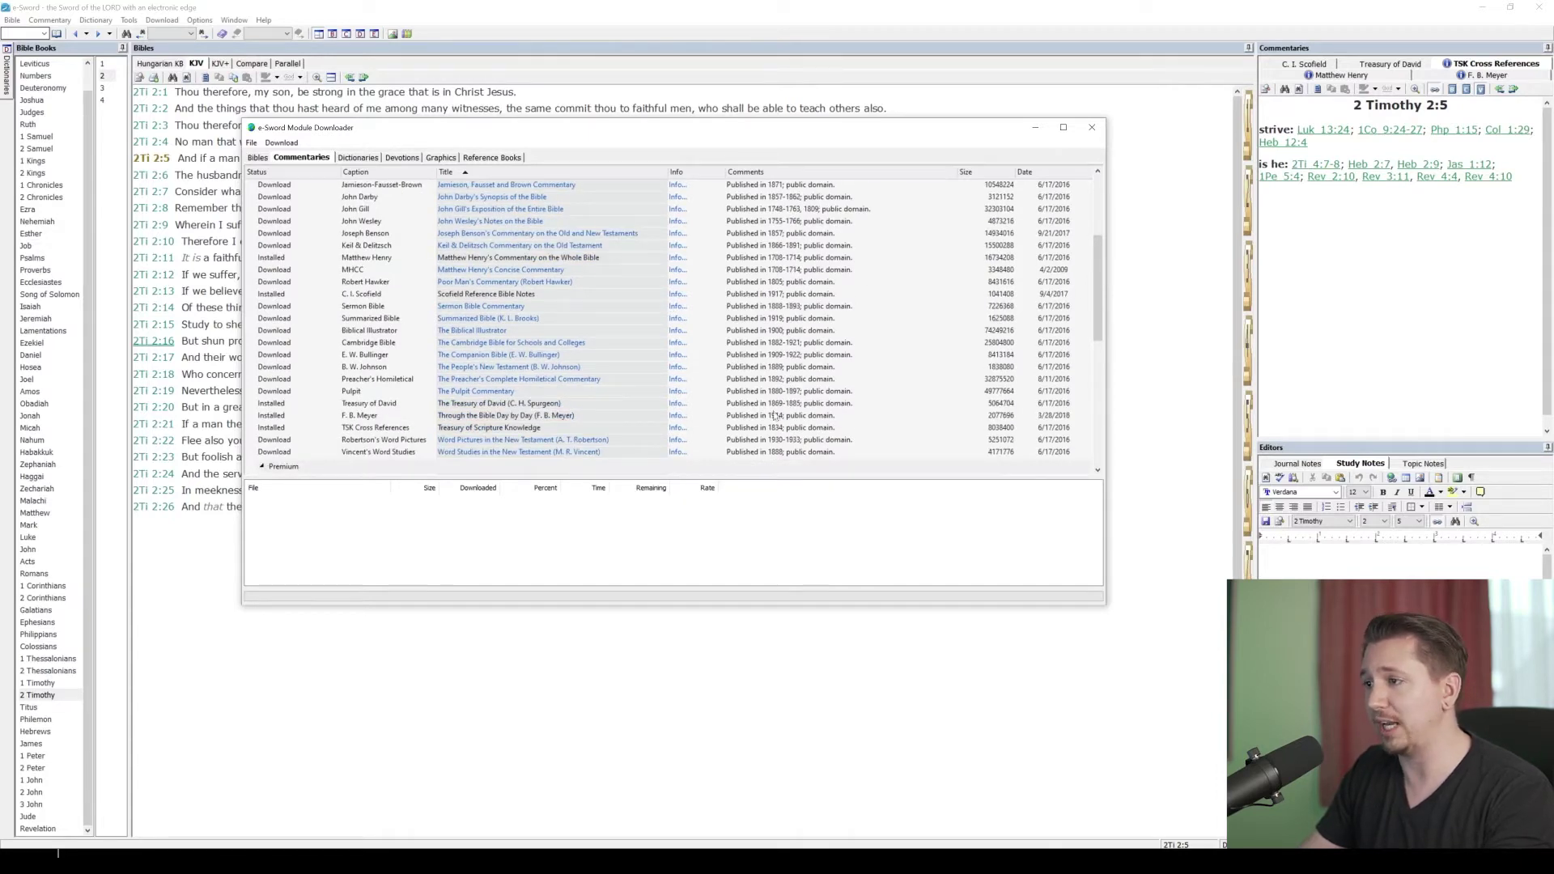
{"action": "scroll", "coordinate": [409, 421], "scroll_direction": "down", "scroll_amount": 1}
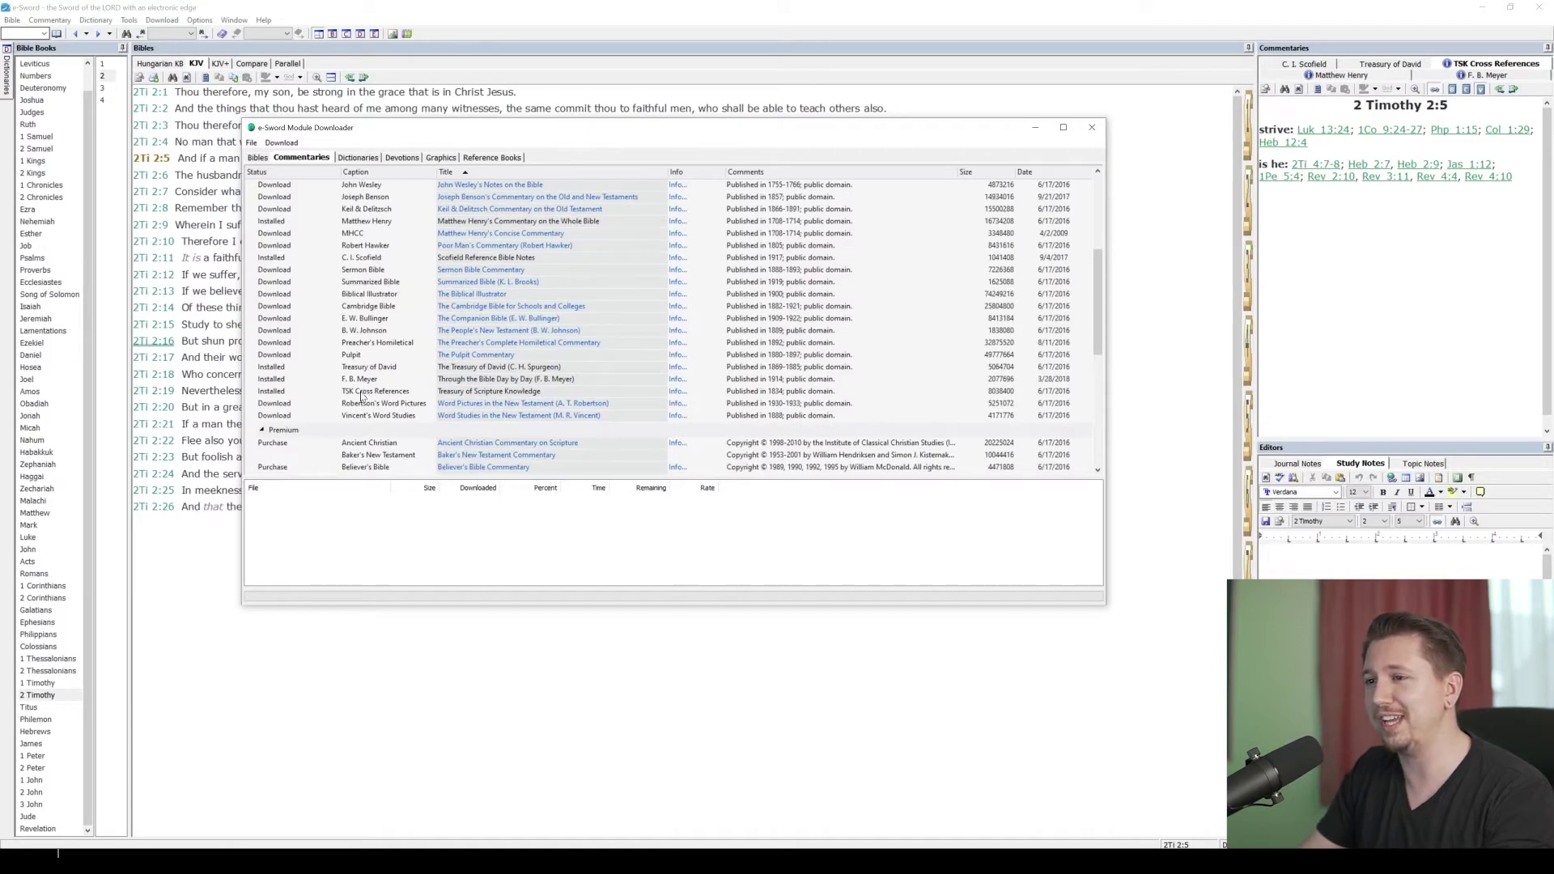
{"action": "left_click", "coordinate": [526, 400]}
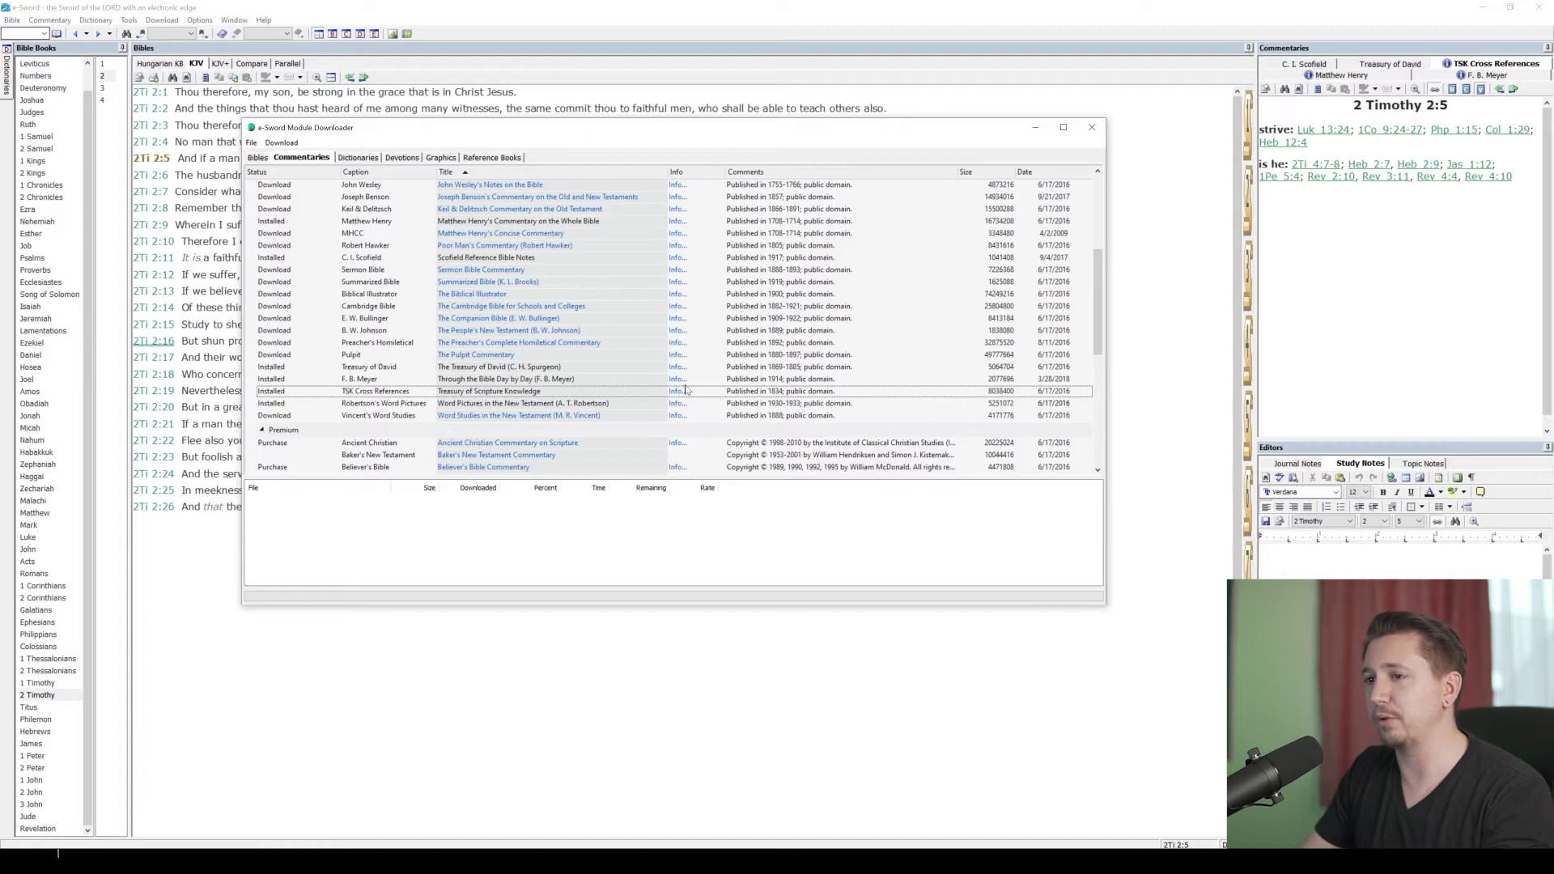
Look further down the list and select the Cambridge Bible commentary entry.
{"action": "scroll", "coordinate": [320, 381], "scroll_direction": "up", "scroll_amount": 4}
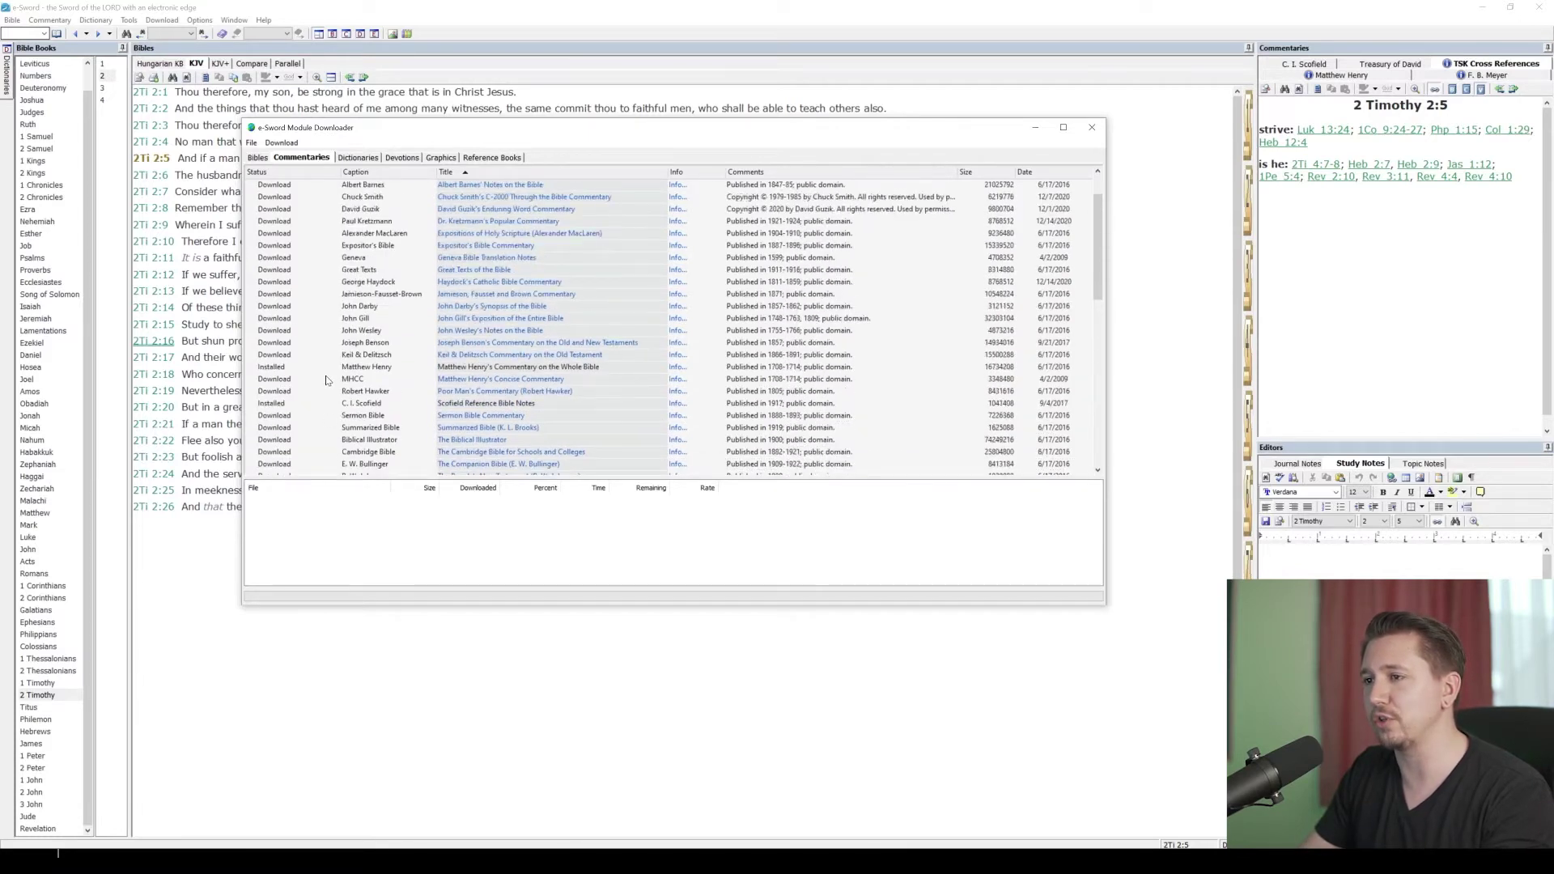
{"action": "scroll", "coordinate": [326, 380], "scroll_direction": "down", "scroll_amount": 2}
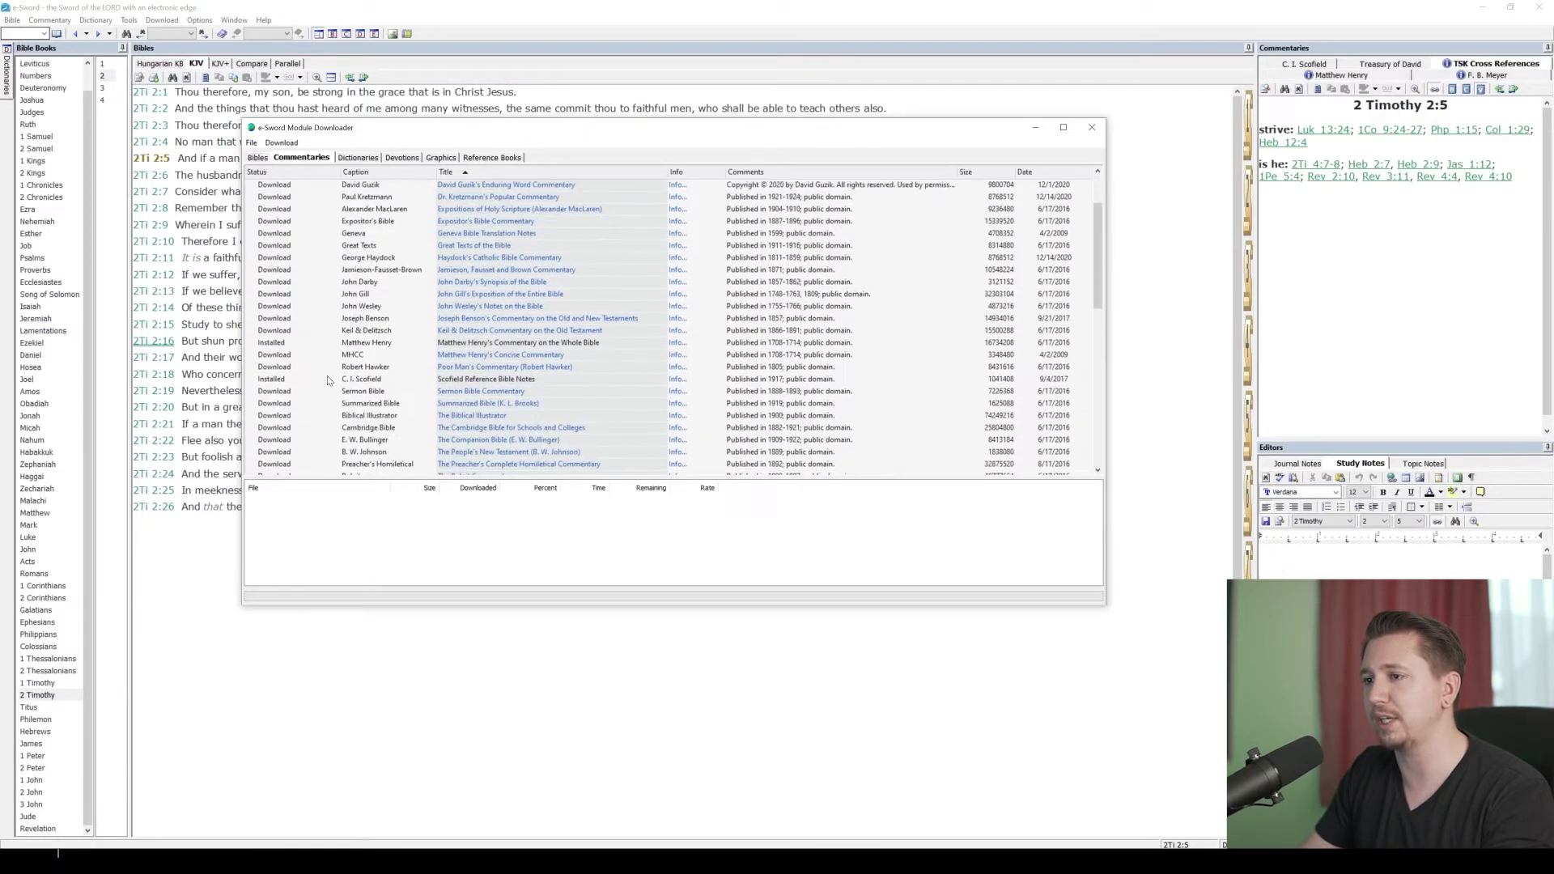
{"action": "scroll", "coordinate": [327, 381], "scroll_direction": "down", "scroll_amount": 2}
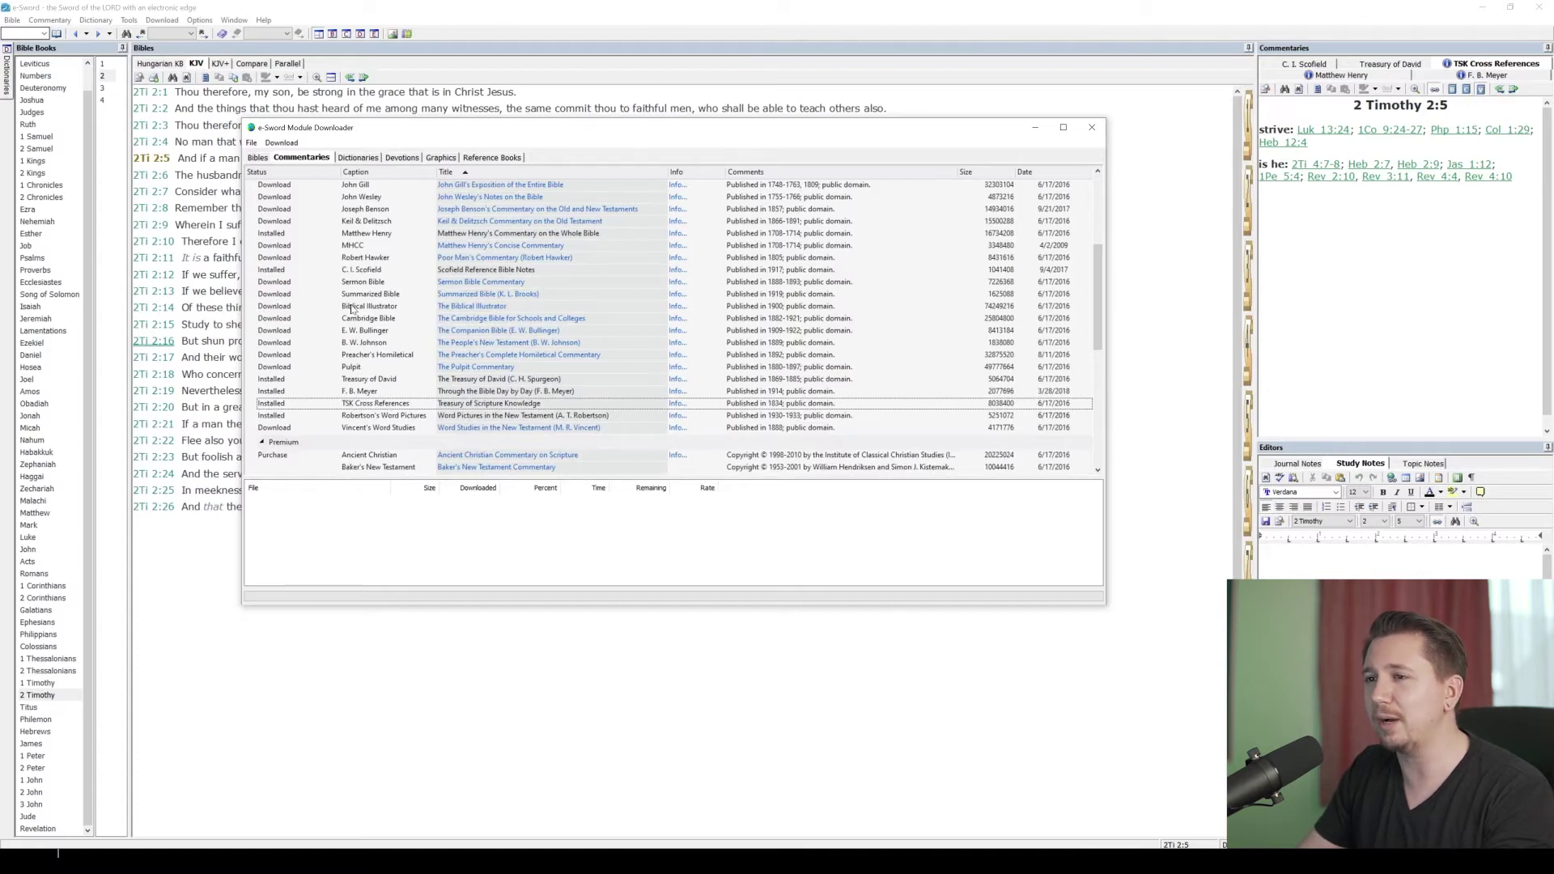
{"action": "scroll", "coordinate": [339, 251], "scroll_direction": "up", "scroll_amount": 3}
{"action": "scroll", "coordinate": [340, 256], "scroll_direction": "down", "scroll_amount": 3}
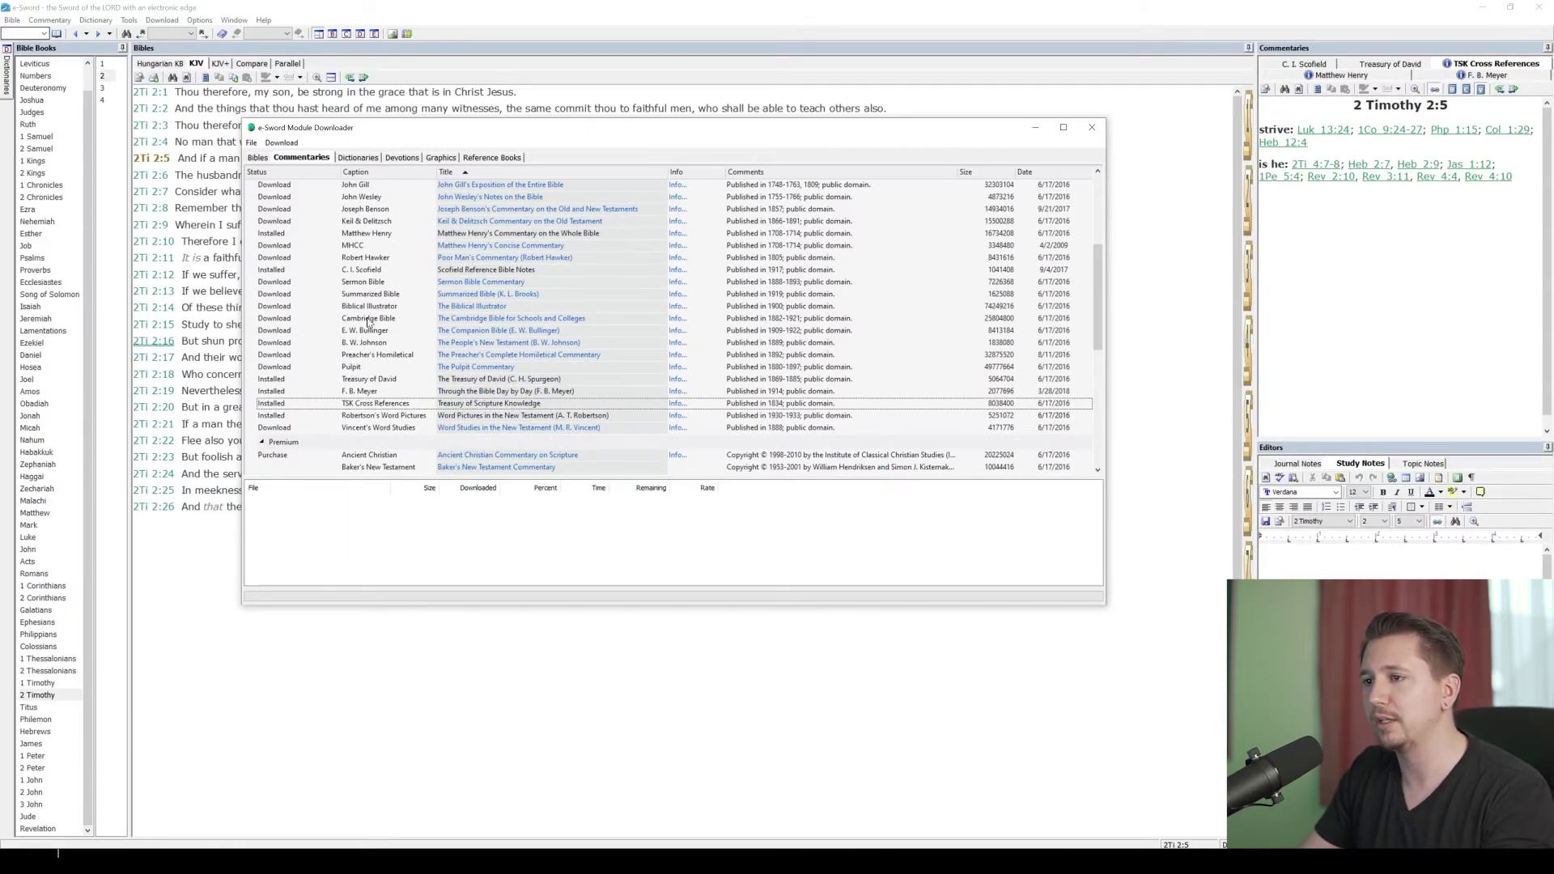
{"action": "left_click", "coordinate": [368, 320]}
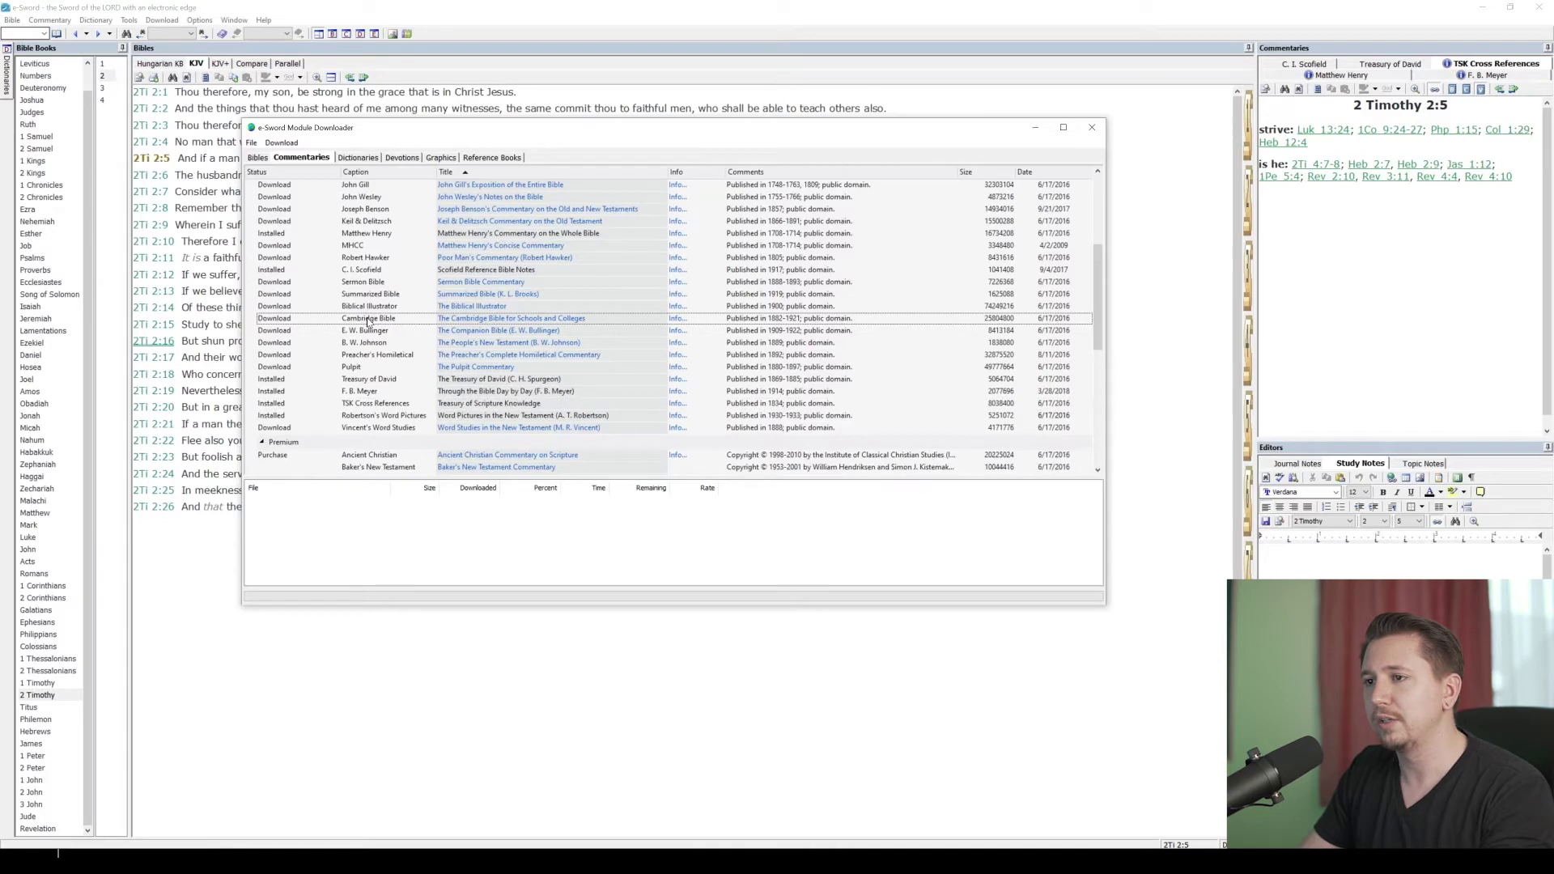
Queue the Cambridge Bible commentary for download and check the start/stop download options.
{"action": "left_click", "coordinate": [470, 320]}
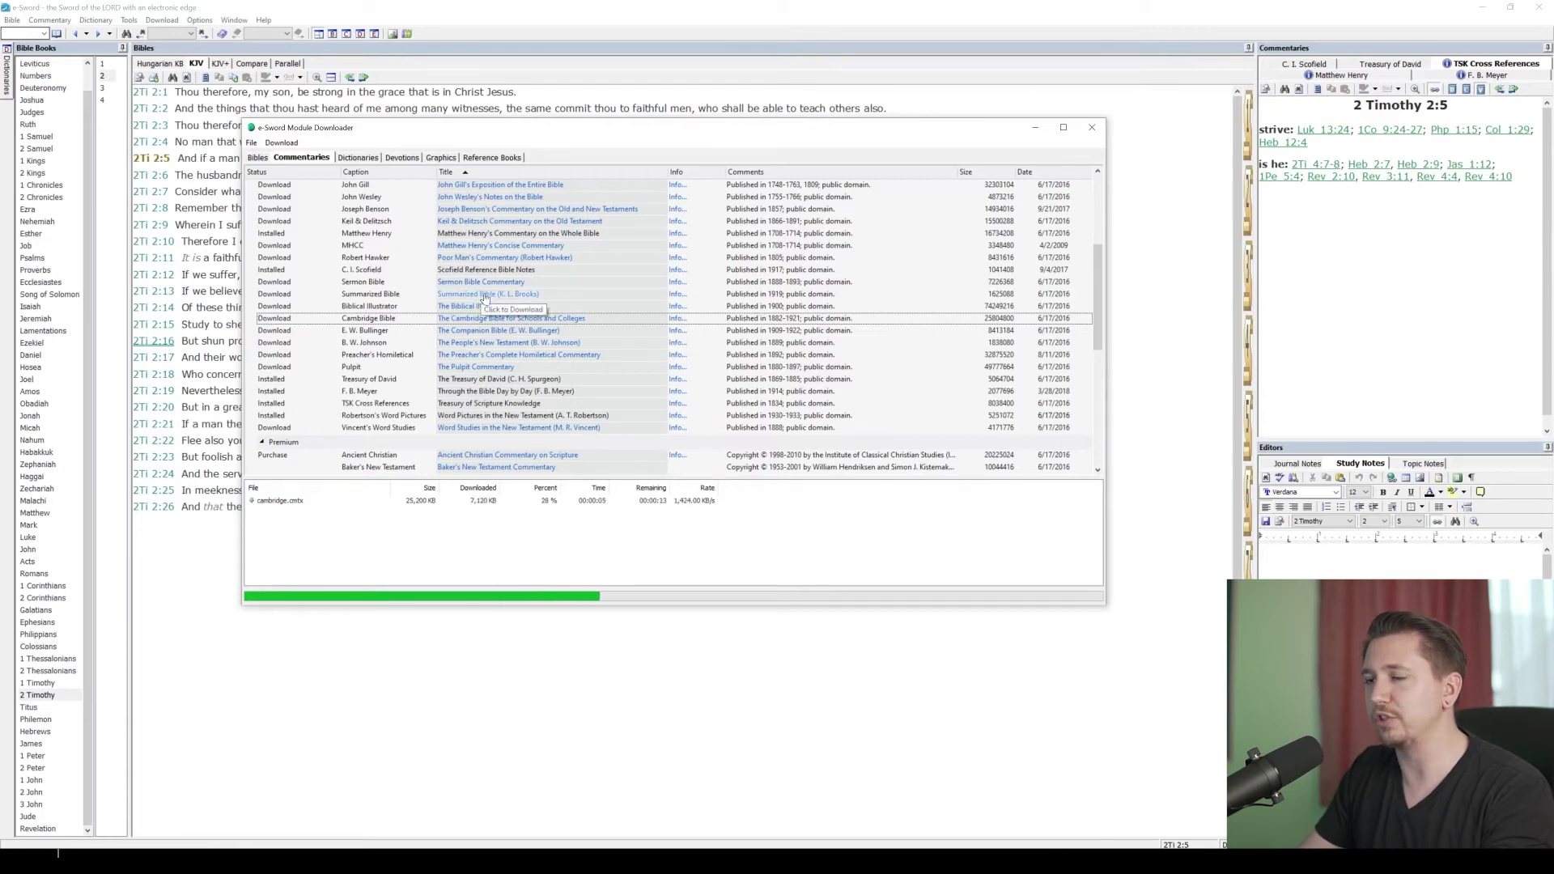
{"action": "left_click", "coordinate": [283, 144]}
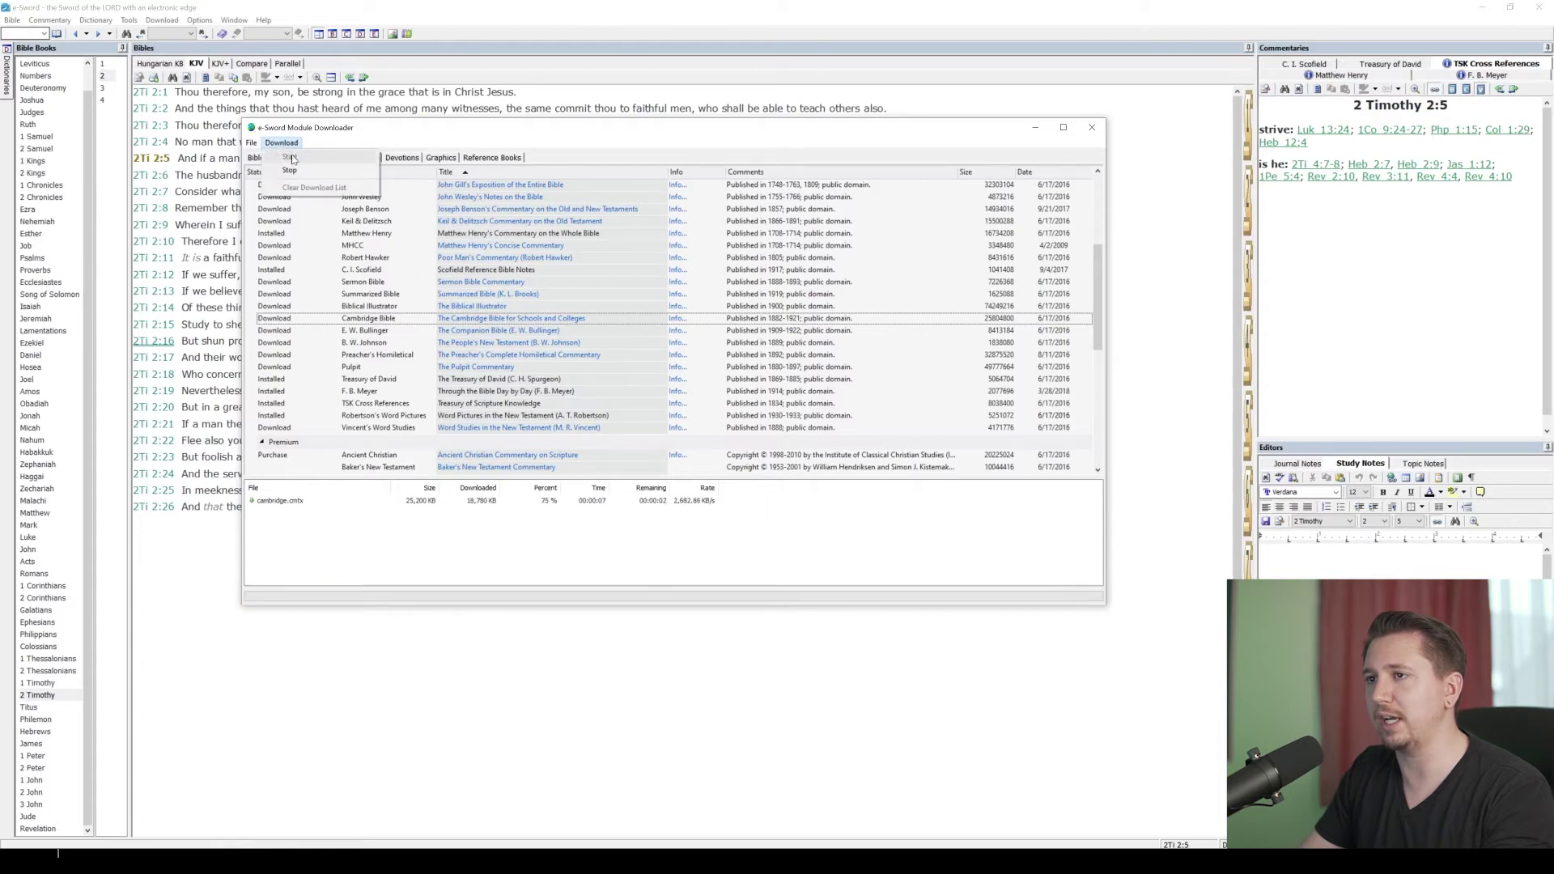
{"action": "left_click", "coordinate": [331, 140]}
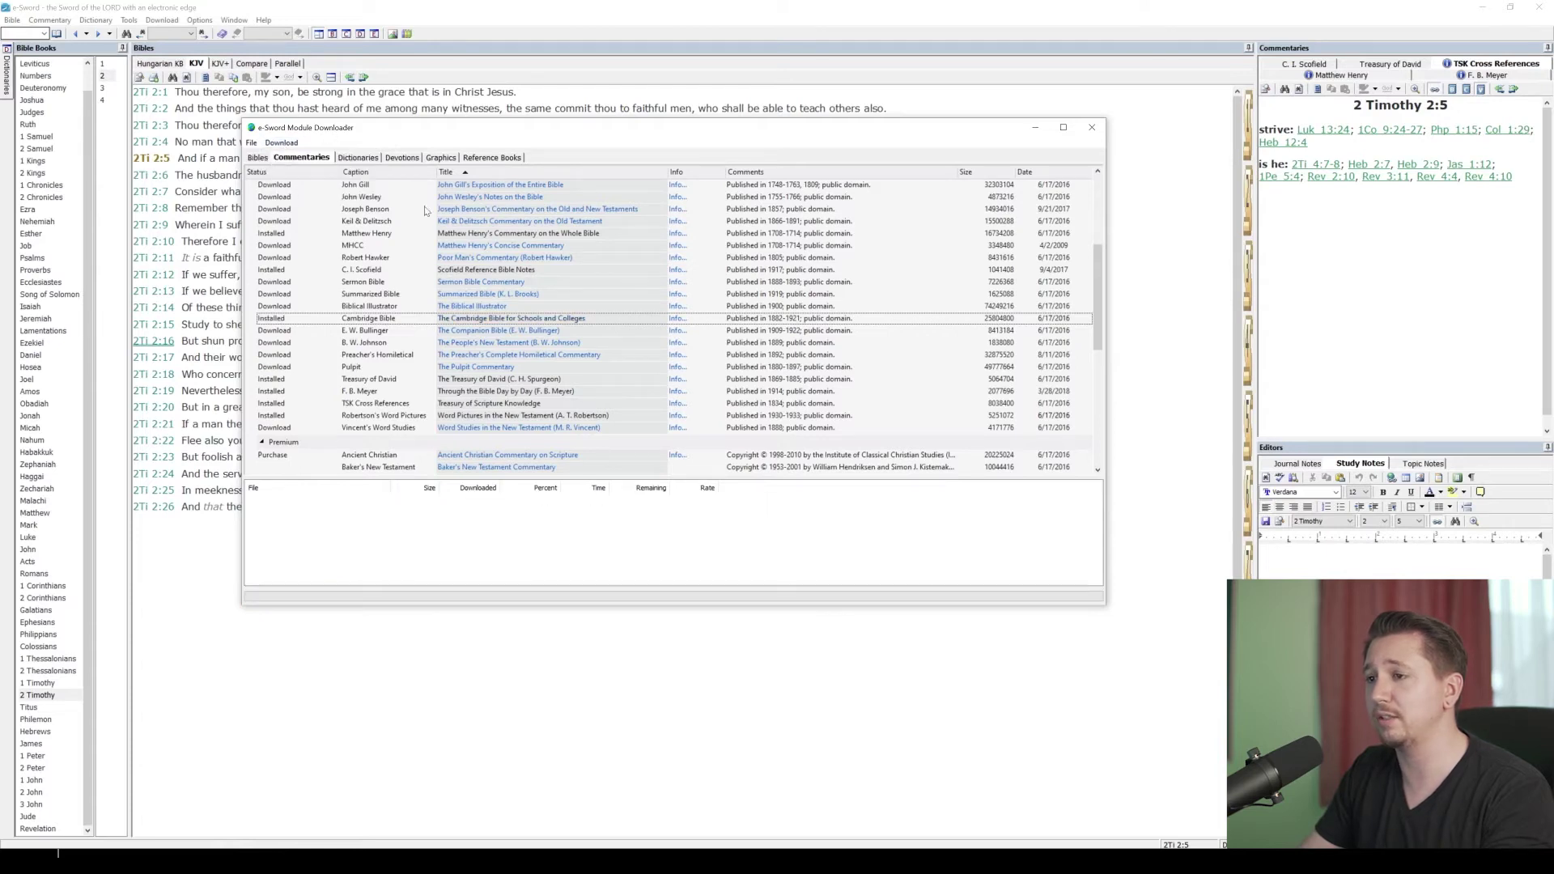
Download John Darby's Synopsis of the Bible, then move on to the Dictionaries list.
{"action": "scroll", "coordinate": [486, 323], "scroll_direction": "up", "scroll_amount": 1}
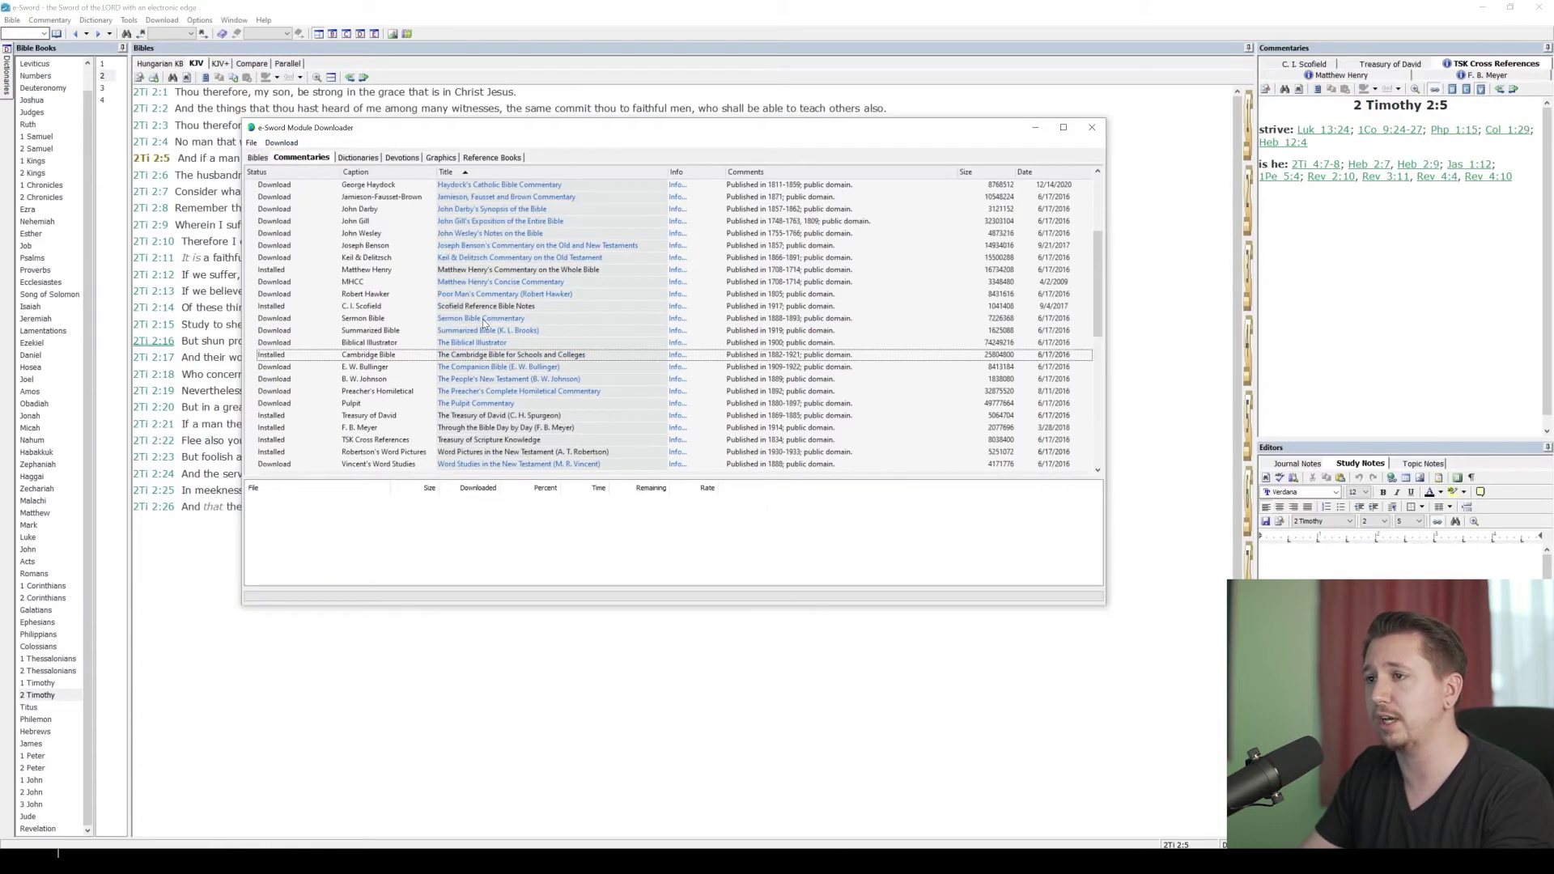
{"action": "scroll", "coordinate": [483, 322], "scroll_direction": "up", "scroll_amount": 2}
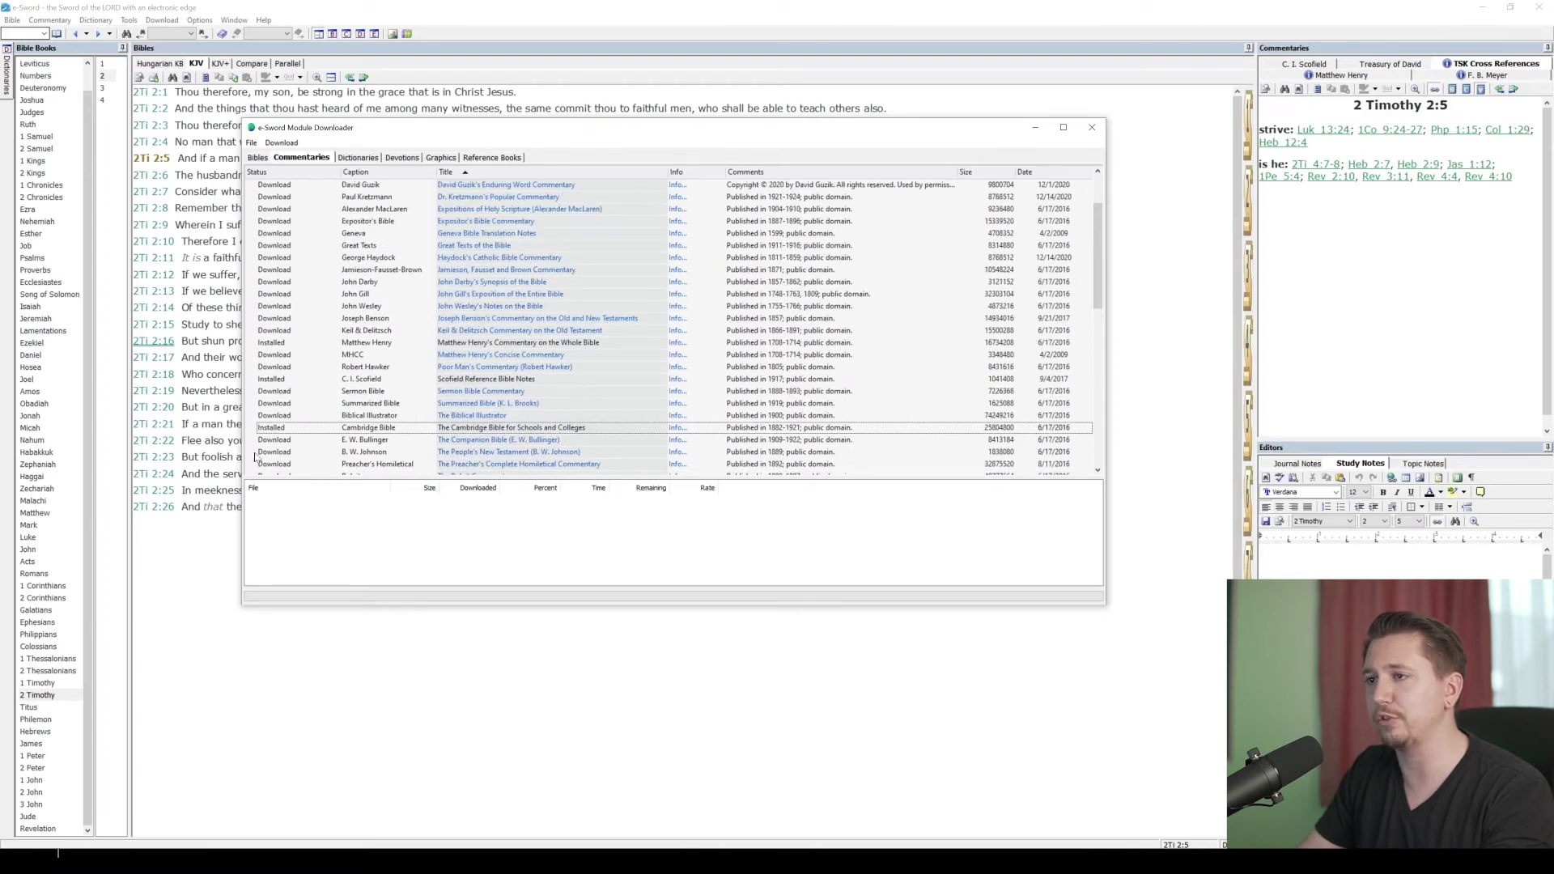
{"action": "scroll", "coordinate": [339, 391], "scroll_direction": "up", "scroll_amount": 2}
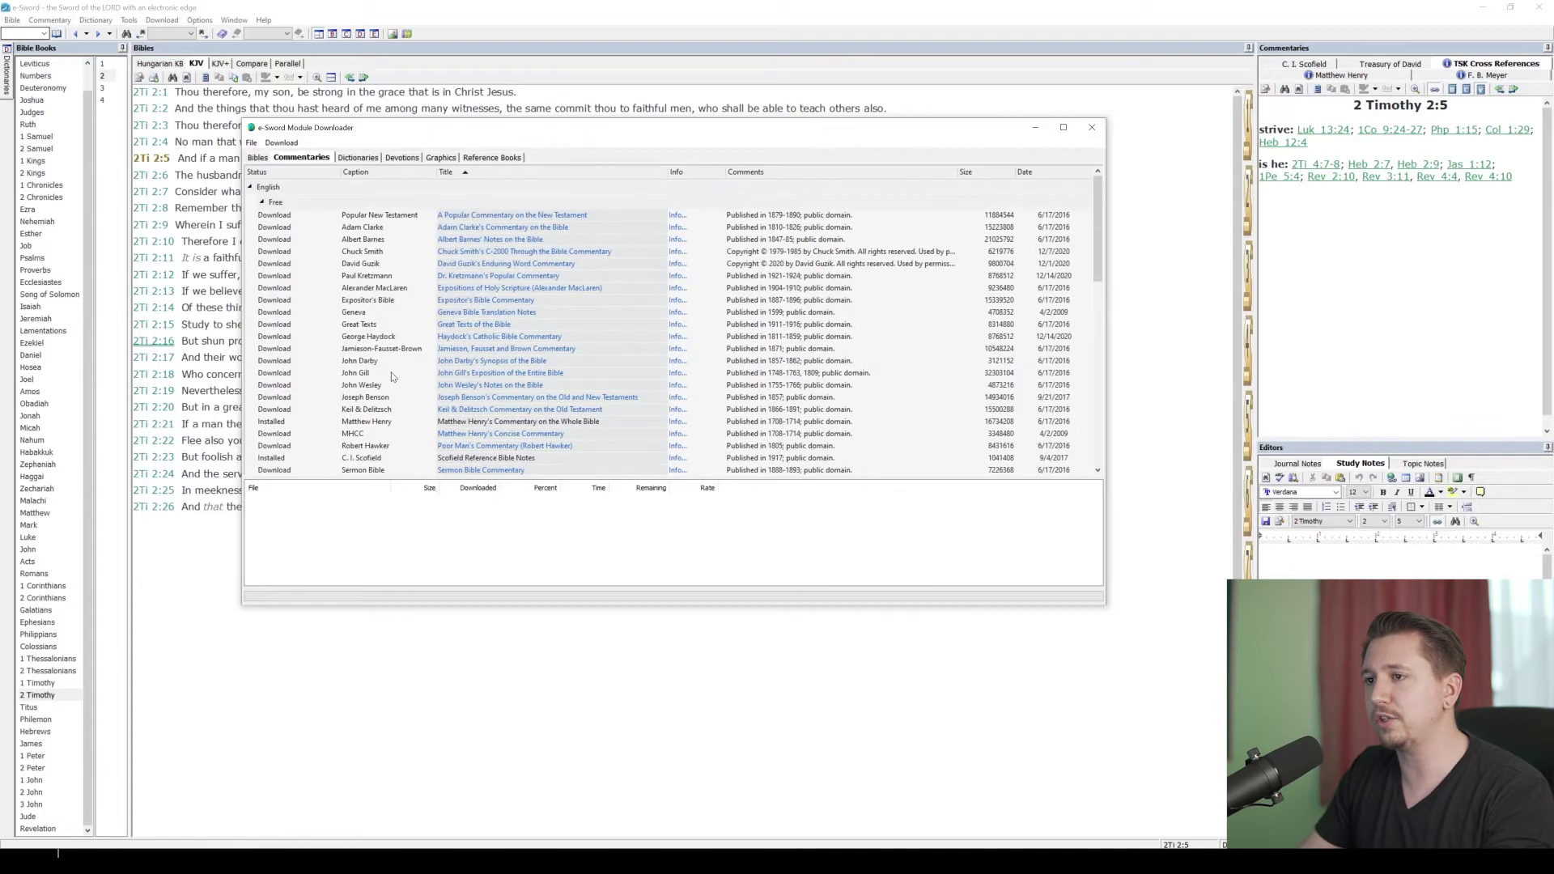
{"action": "scroll", "coordinate": [377, 340], "scroll_direction": "down", "scroll_amount": 1}
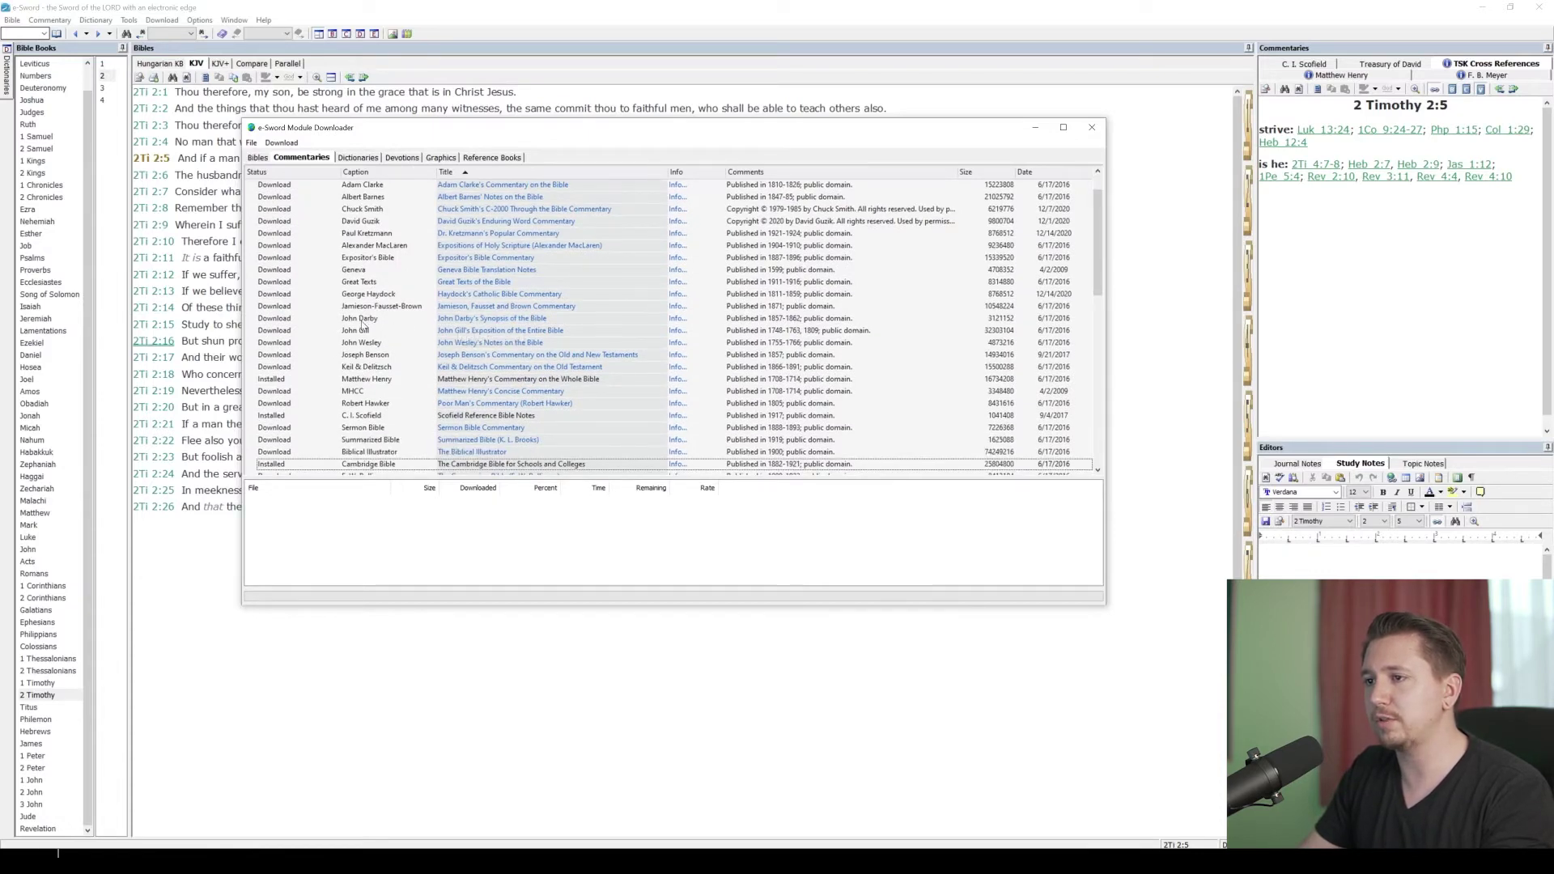
{"action": "left_click", "coordinate": [461, 321]}
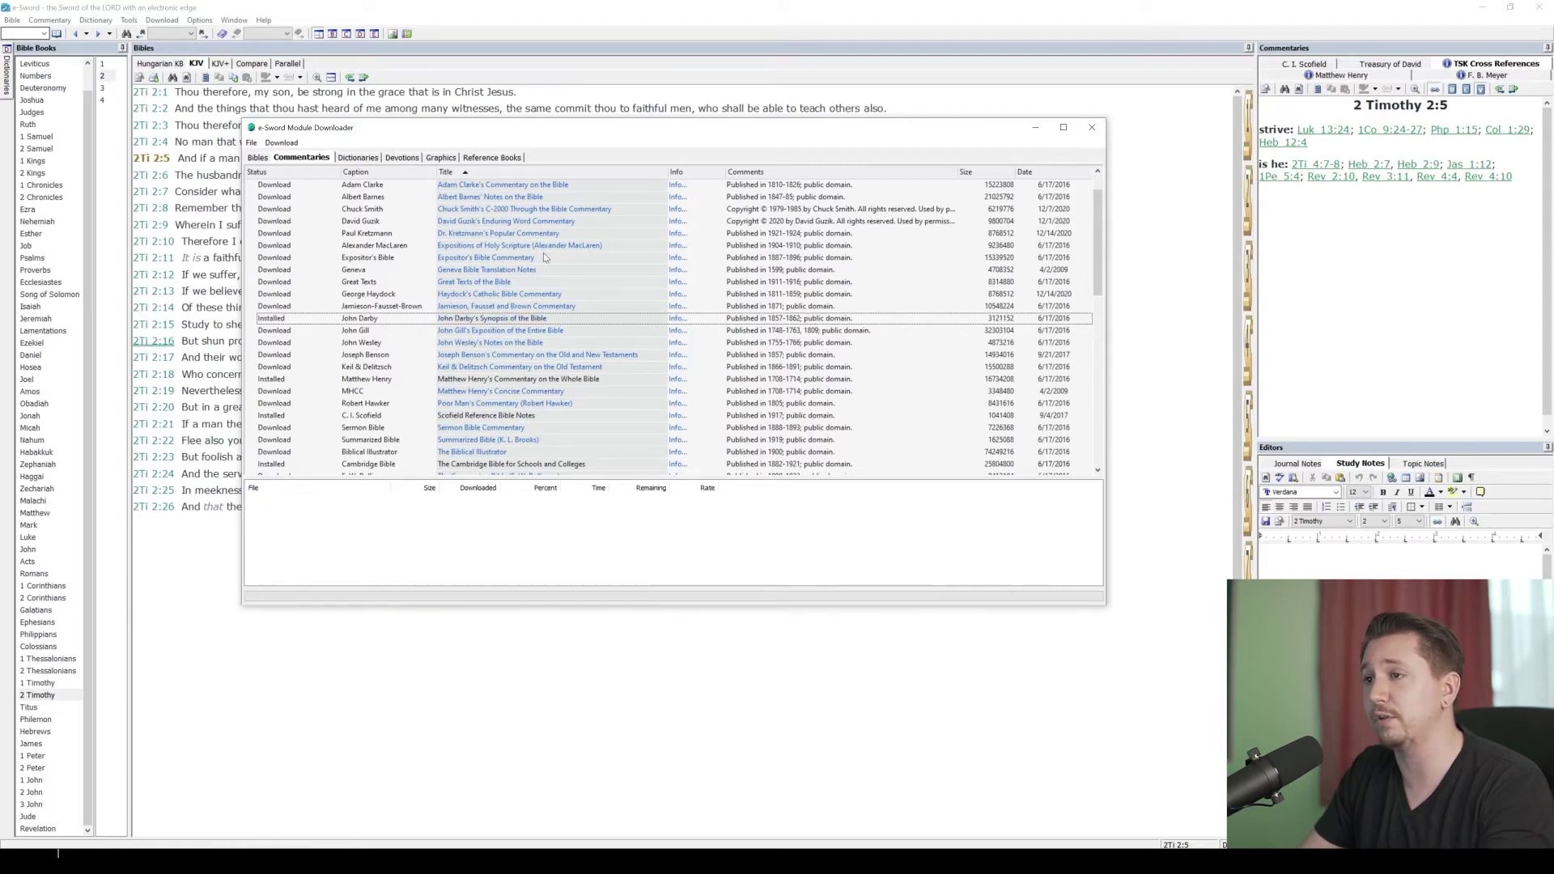
{"action": "scroll", "coordinate": [513, 362], "scroll_direction": "down", "scroll_amount": 4}
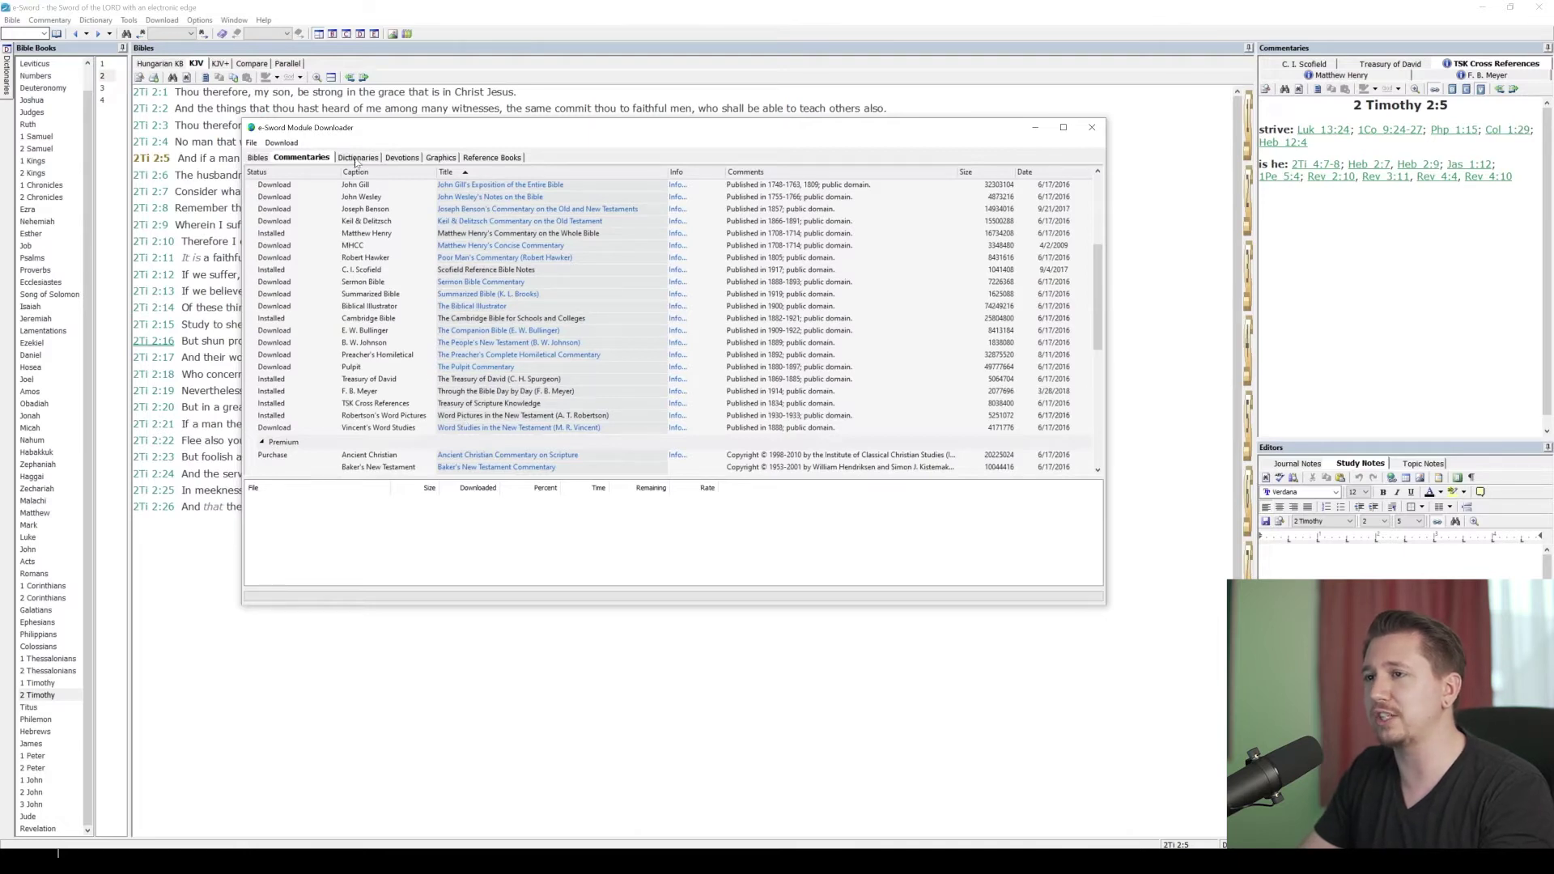
{"action": "left_click", "coordinate": [355, 157]}
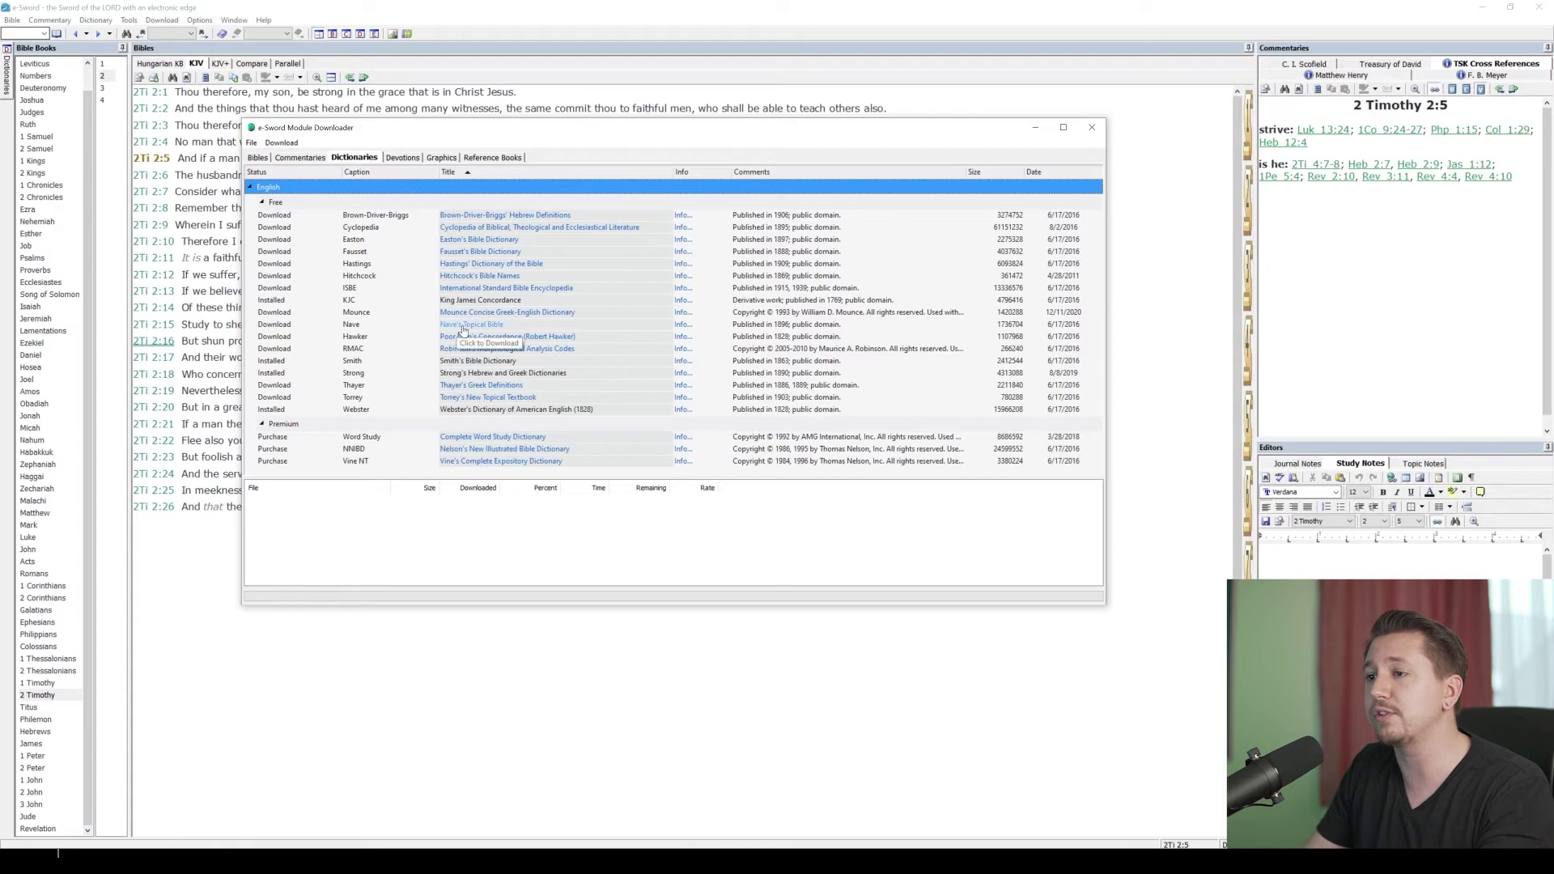
Download and install Nave's Topical Bible from the free English dictionaries.
{"action": "left_click", "coordinate": [463, 328]}
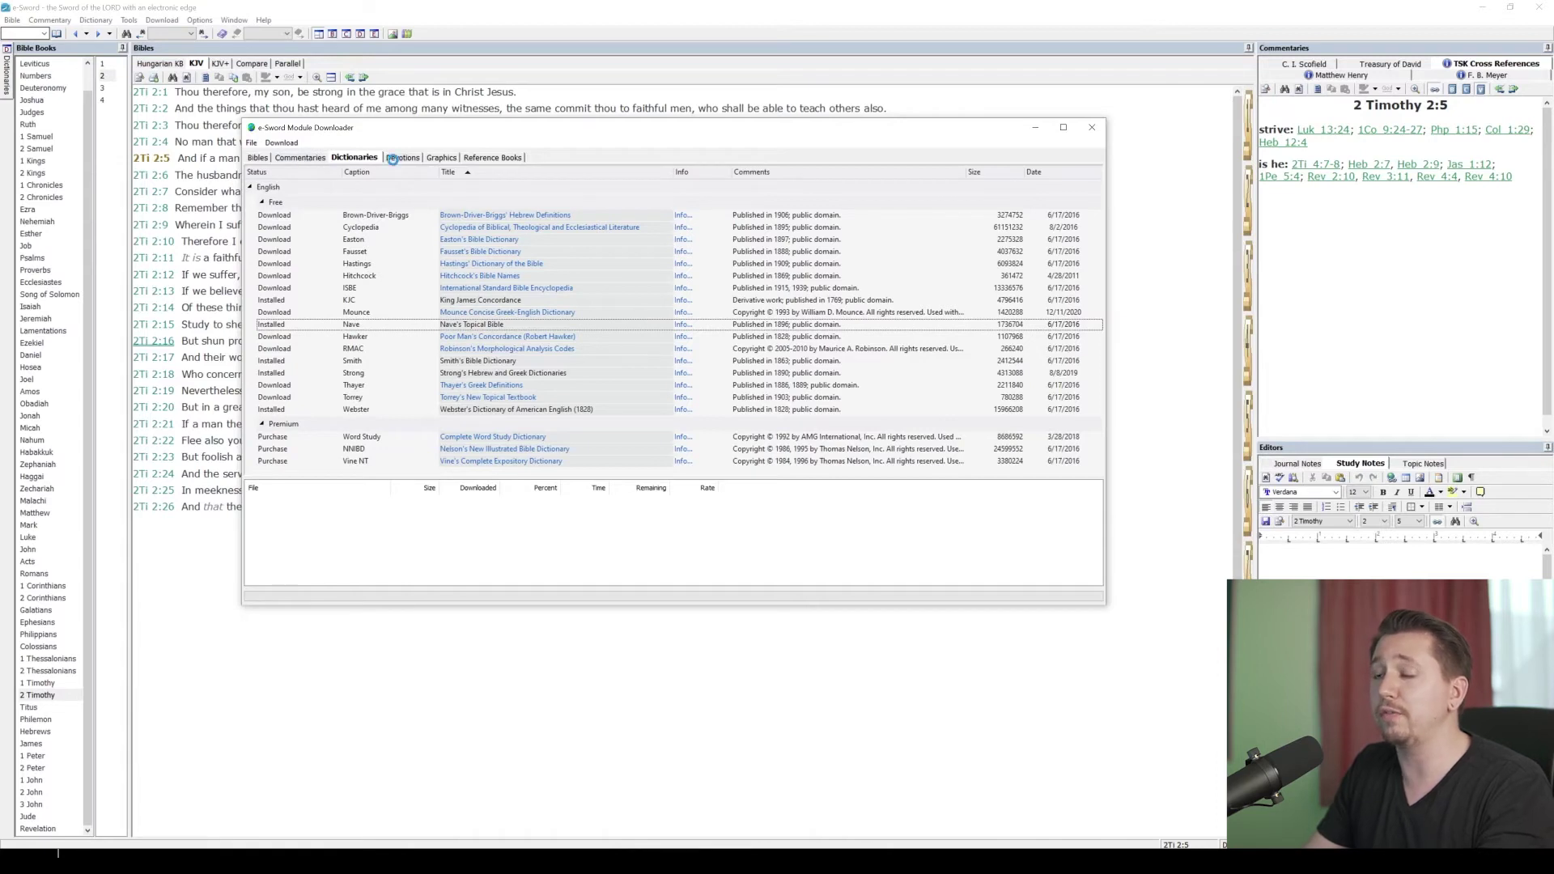
Look over the Devotions list, then move on to the Graphics list.
{"action": "left_click", "coordinate": [397, 159]}
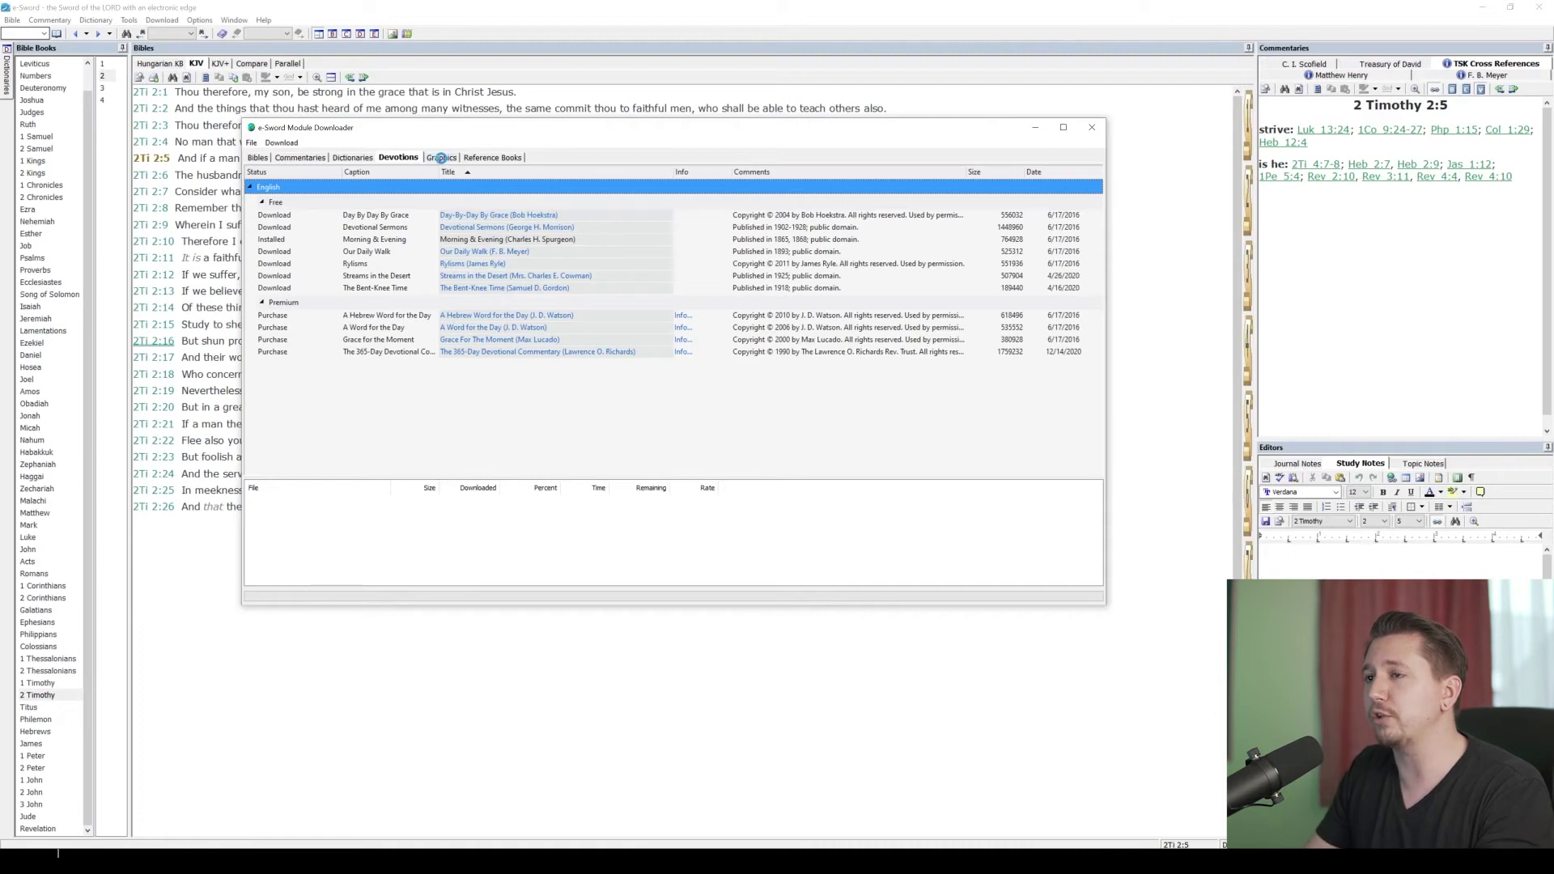
{"action": "left_click", "coordinate": [440, 158]}
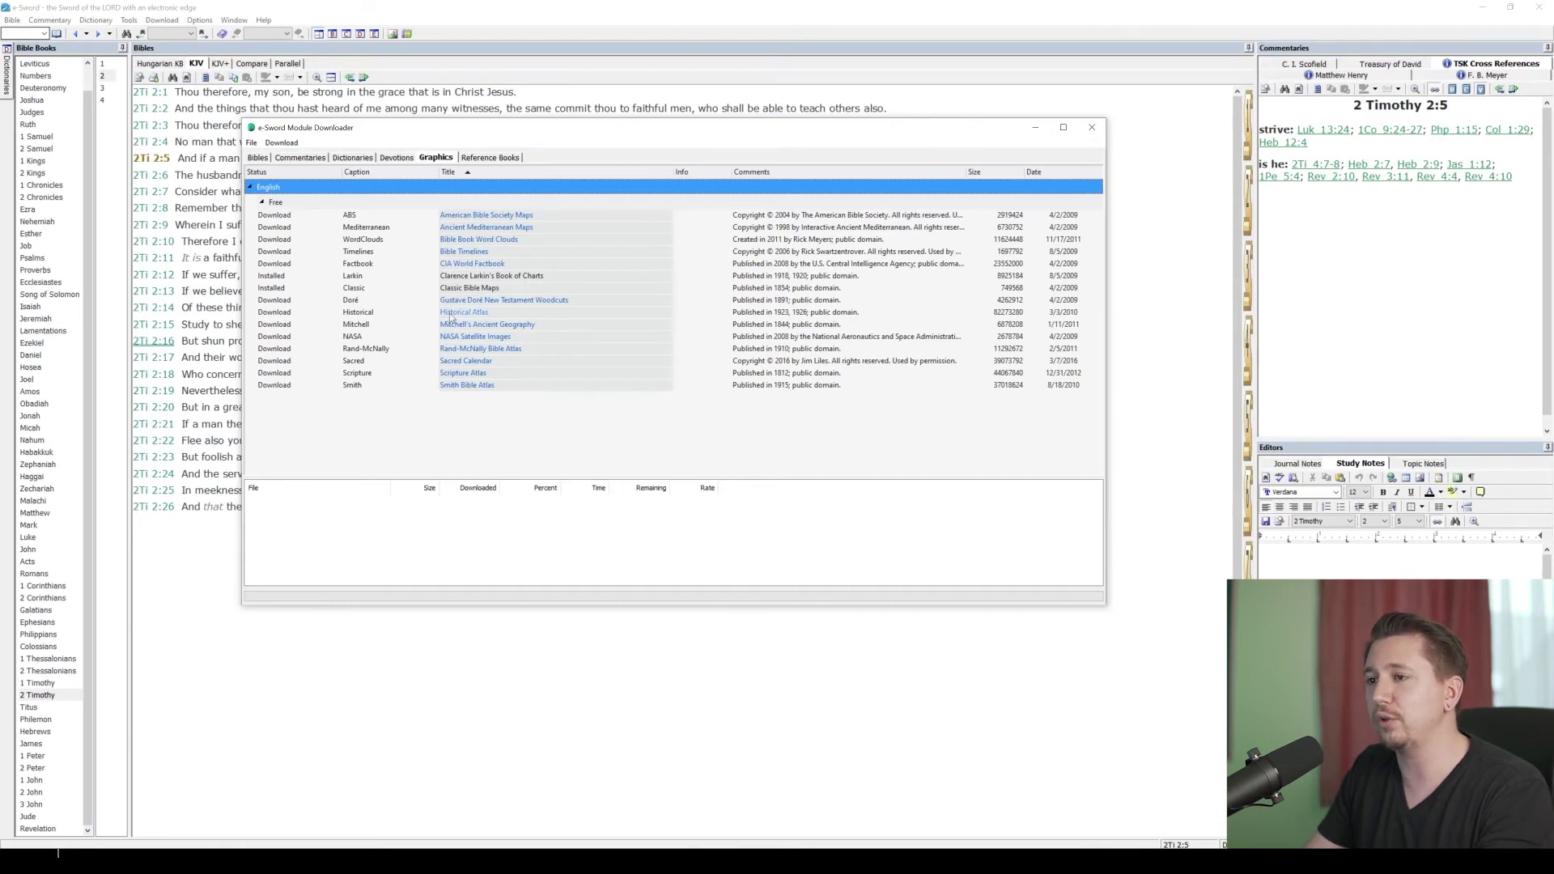
Start downloading the American Bible Society Maps (abs.mapx) graphics module.
{"action": "left_click", "coordinate": [466, 215]}
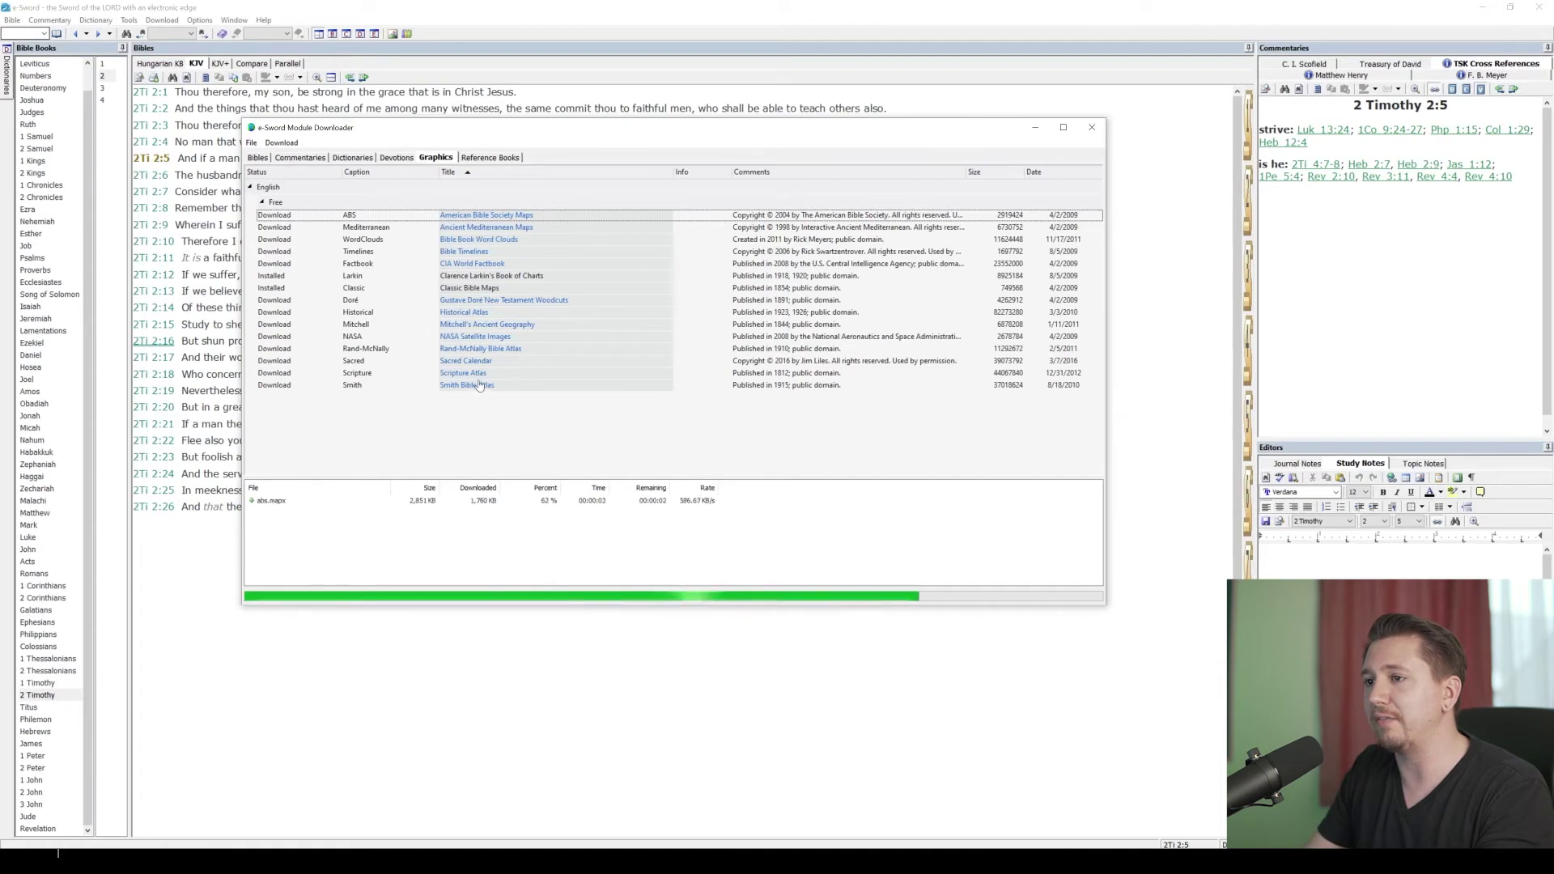
Step through the tabs to Reference Books and install Foxe's Book of Martyrs.
{"action": "left_click", "coordinate": [304, 159]}
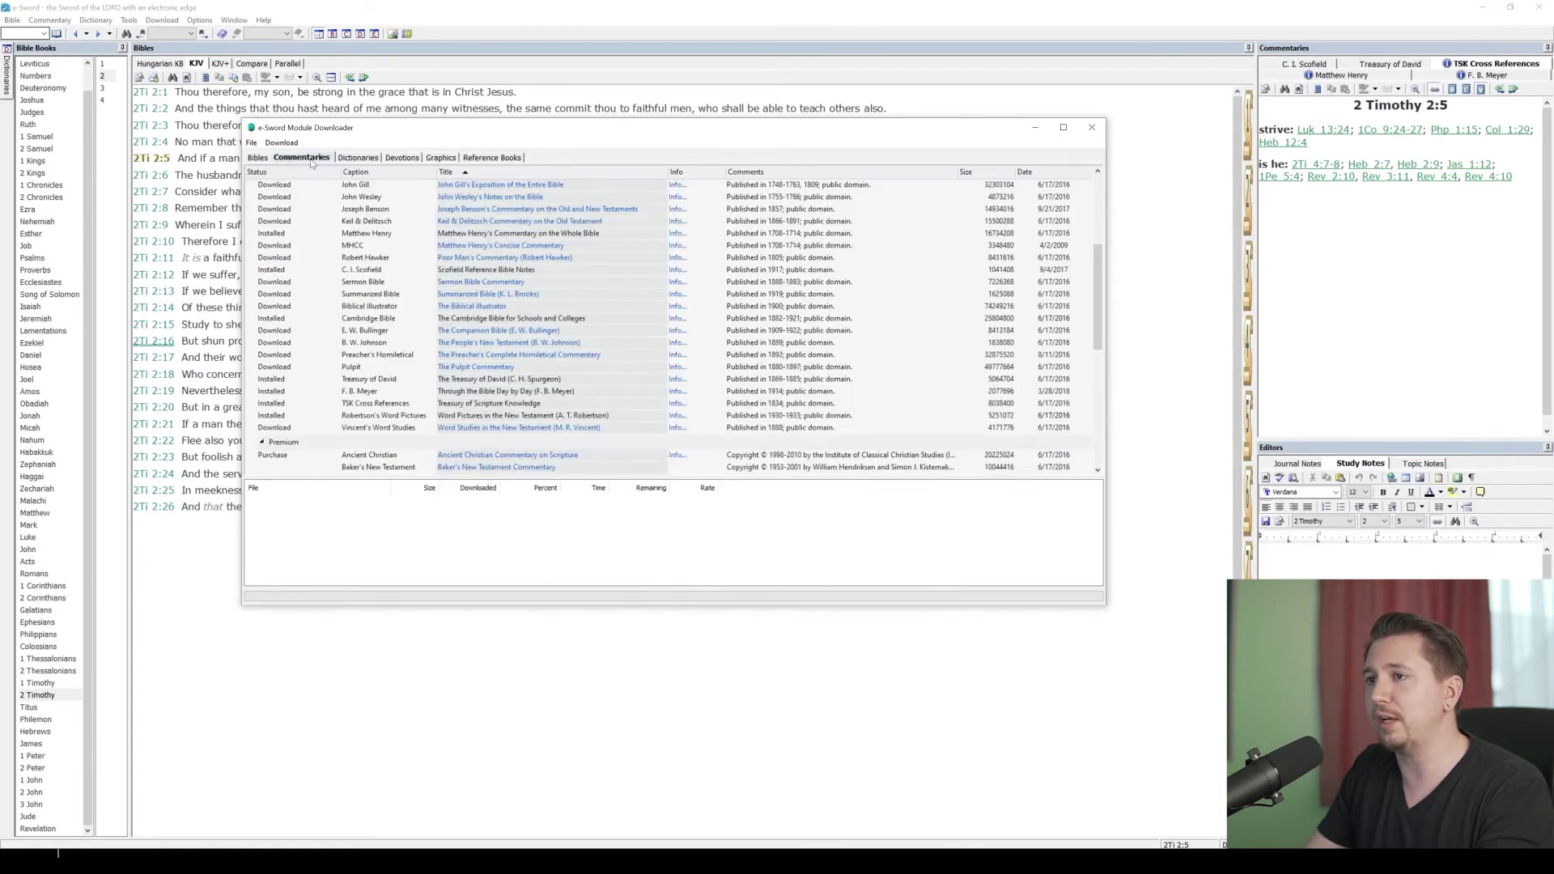
{"action": "left_click", "coordinate": [349, 159]}
{"action": "left_click", "coordinate": [401, 159]}
{"action": "left_click", "coordinate": [437, 158]}
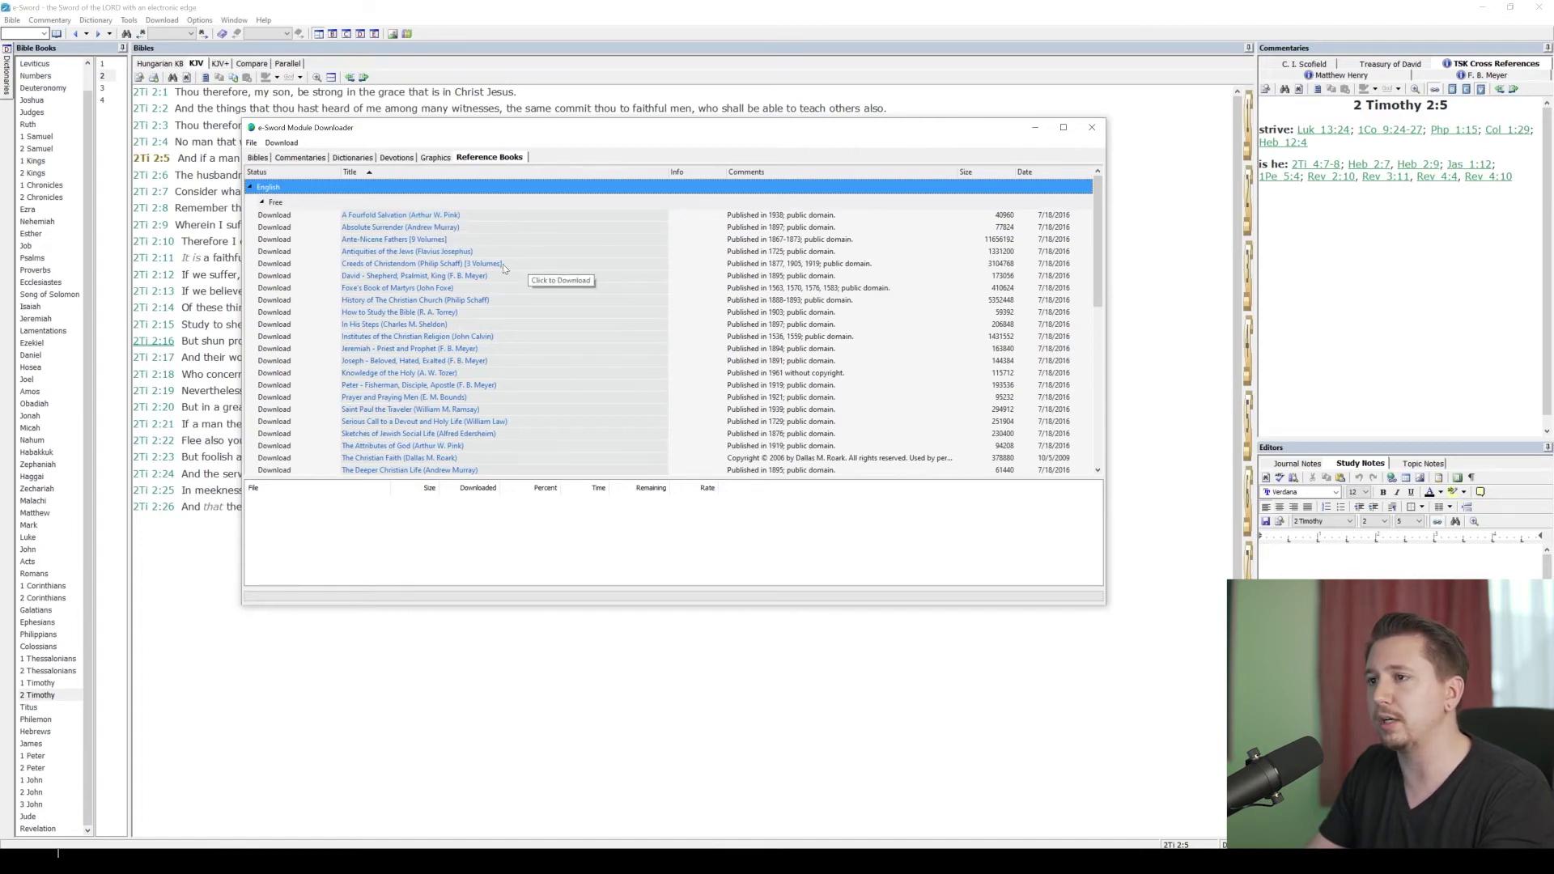
{"action": "left_click", "coordinate": [399, 290]}
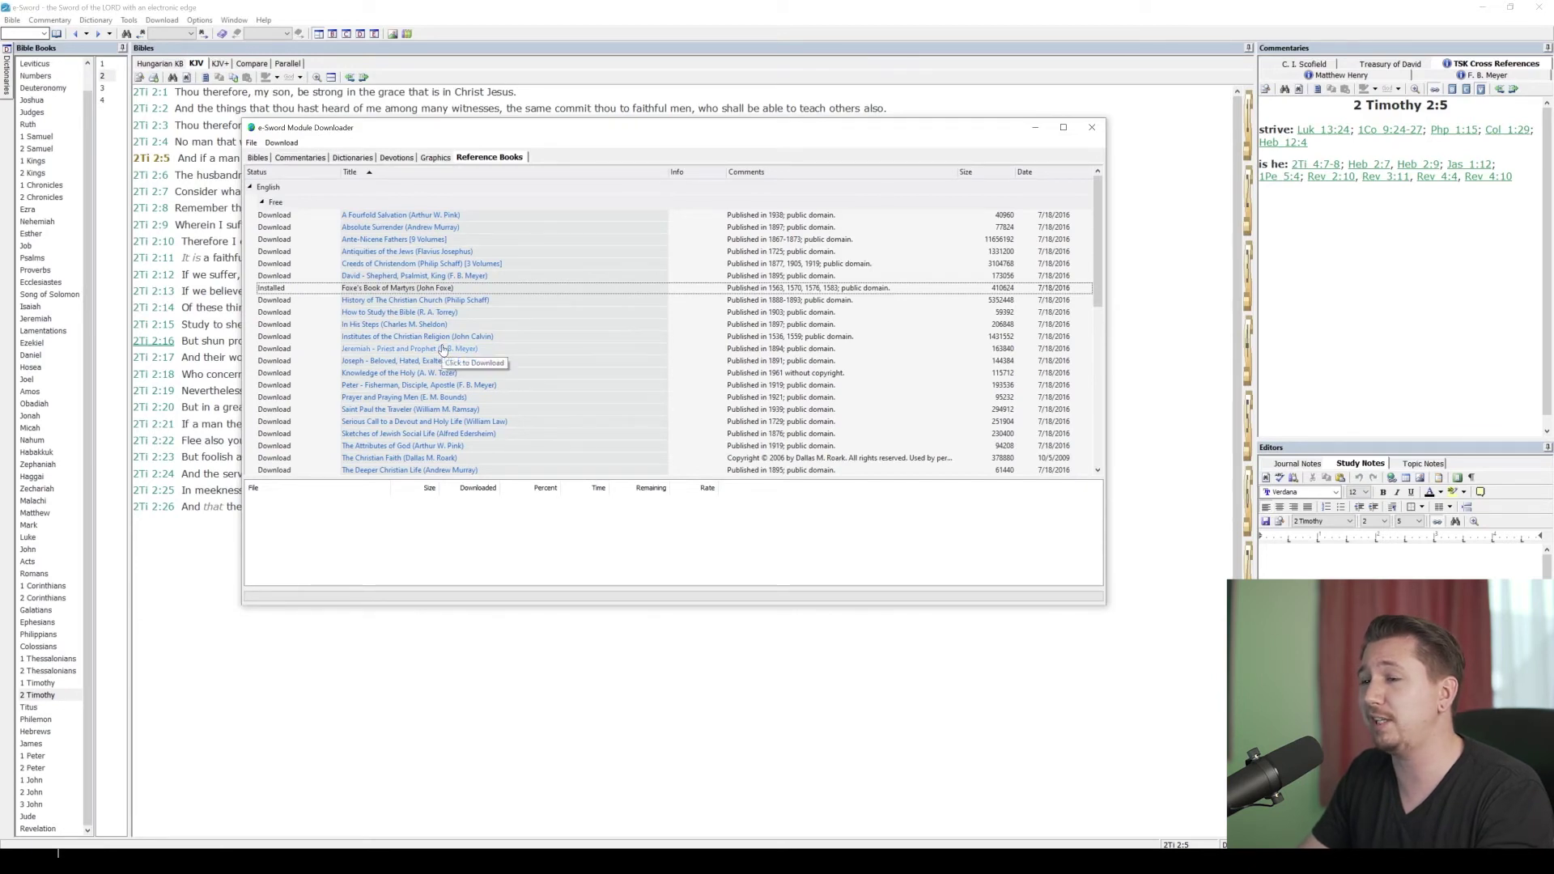
Scroll through the free reference books, then return to the Bibles list with Ctrl+Tab.
{"action": "scroll", "coordinate": [460, 331], "scroll_direction": "down", "scroll_amount": 1}
{"action": "scroll", "coordinate": [459, 332], "scroll_direction": "up", "scroll_amount": 1}
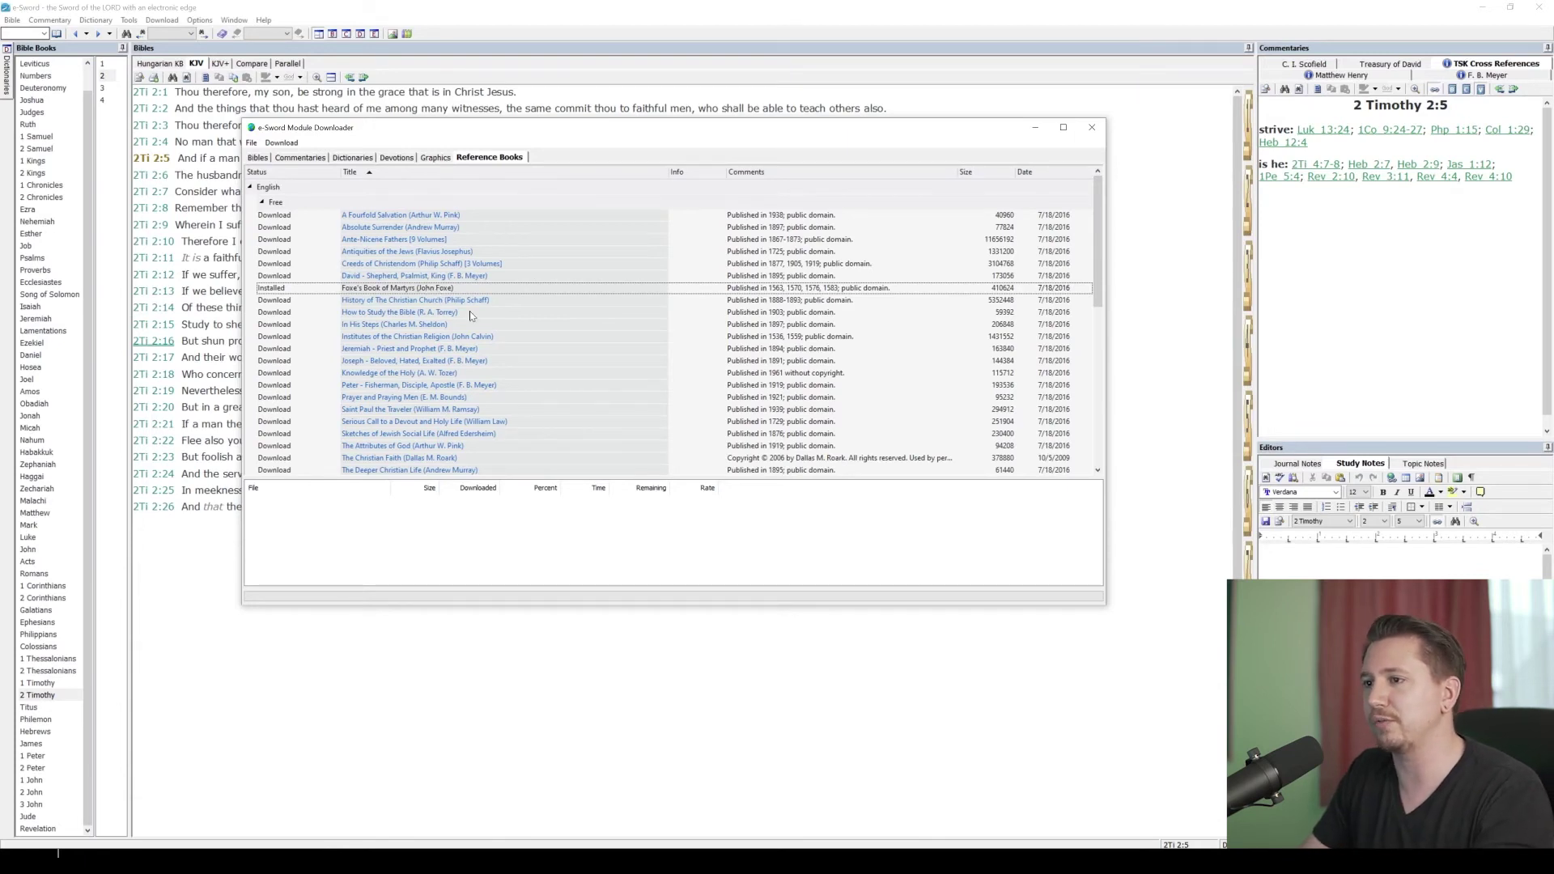
{"action": "scroll", "coordinate": [469, 311], "scroll_direction": "down", "scroll_amount": 1}
{"action": "scroll", "coordinate": [518, 295], "scroll_direction": "down", "scroll_amount": 1}
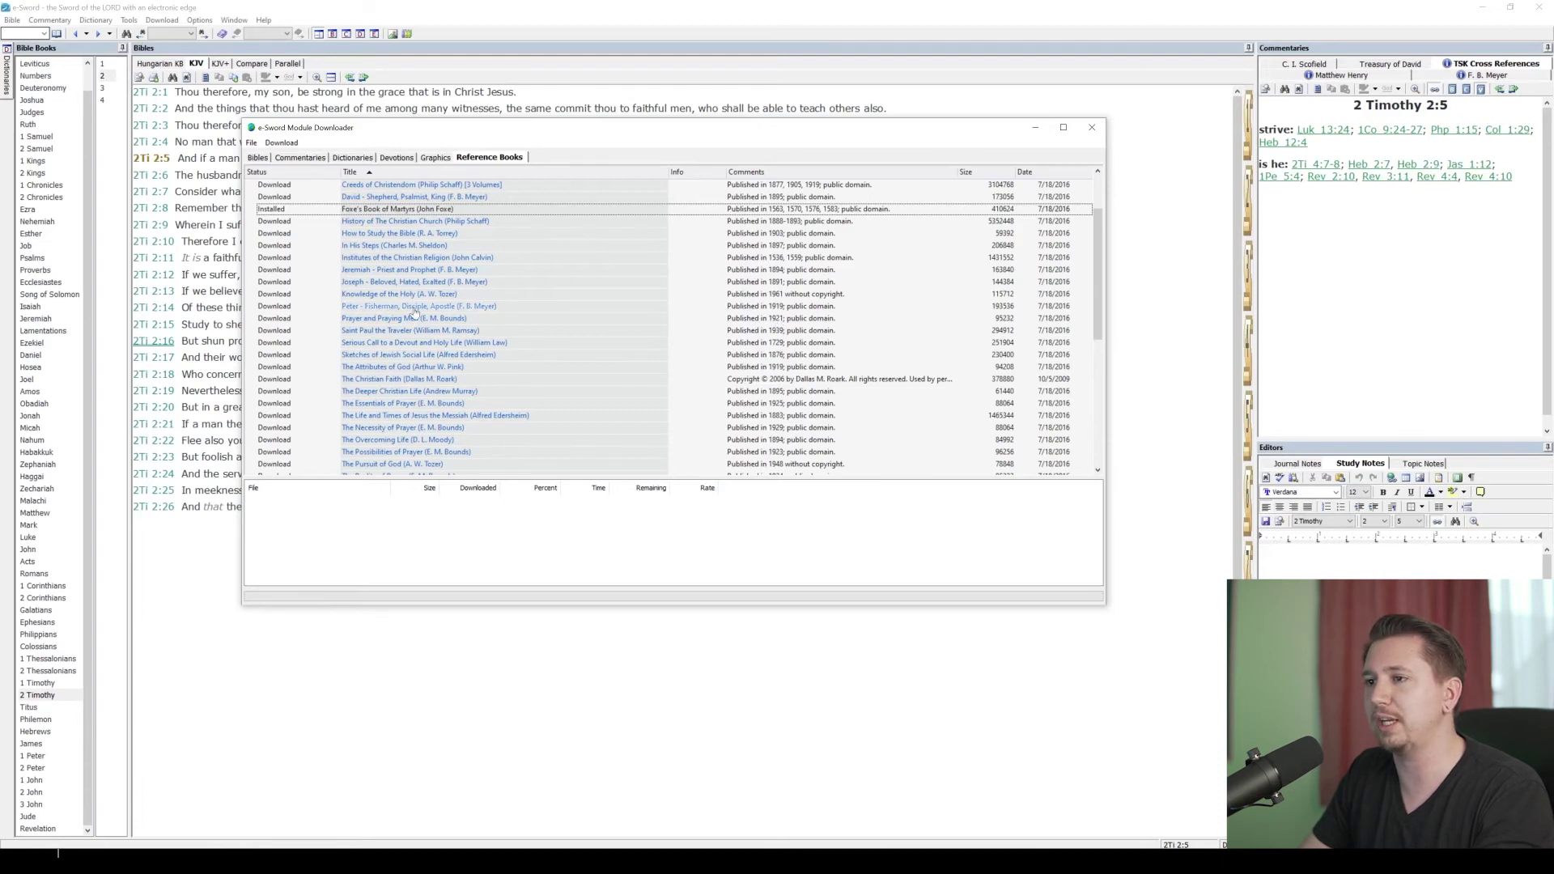
{"action": "scroll", "coordinate": [417, 309], "scroll_direction": "down", "scroll_amount": 1}
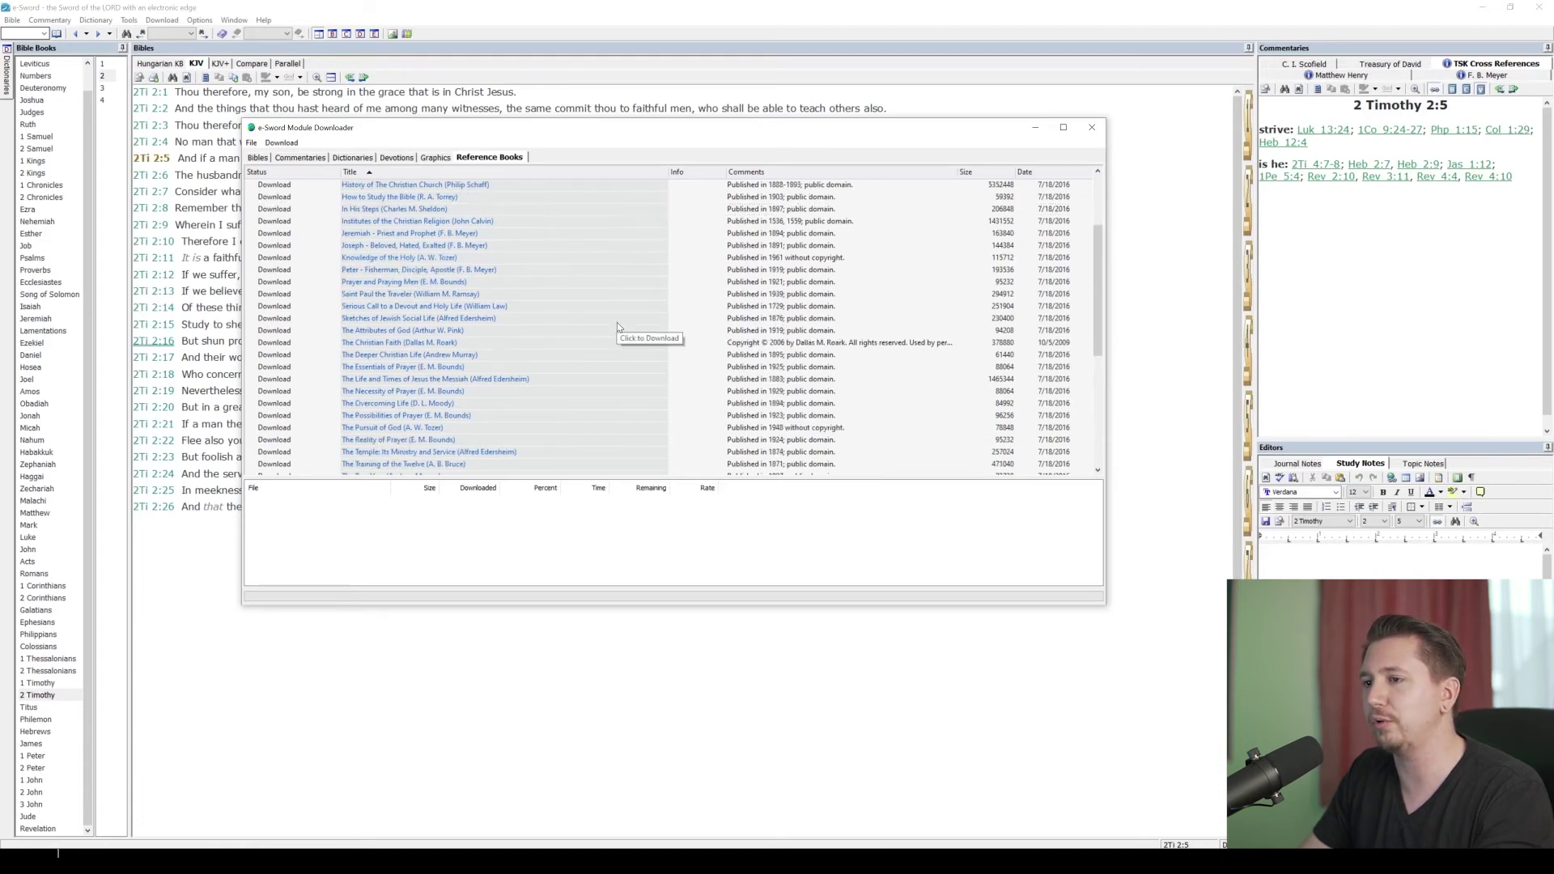
{"action": "scroll", "coordinate": [486, 309], "scroll_direction": "down", "scroll_amount": 1}
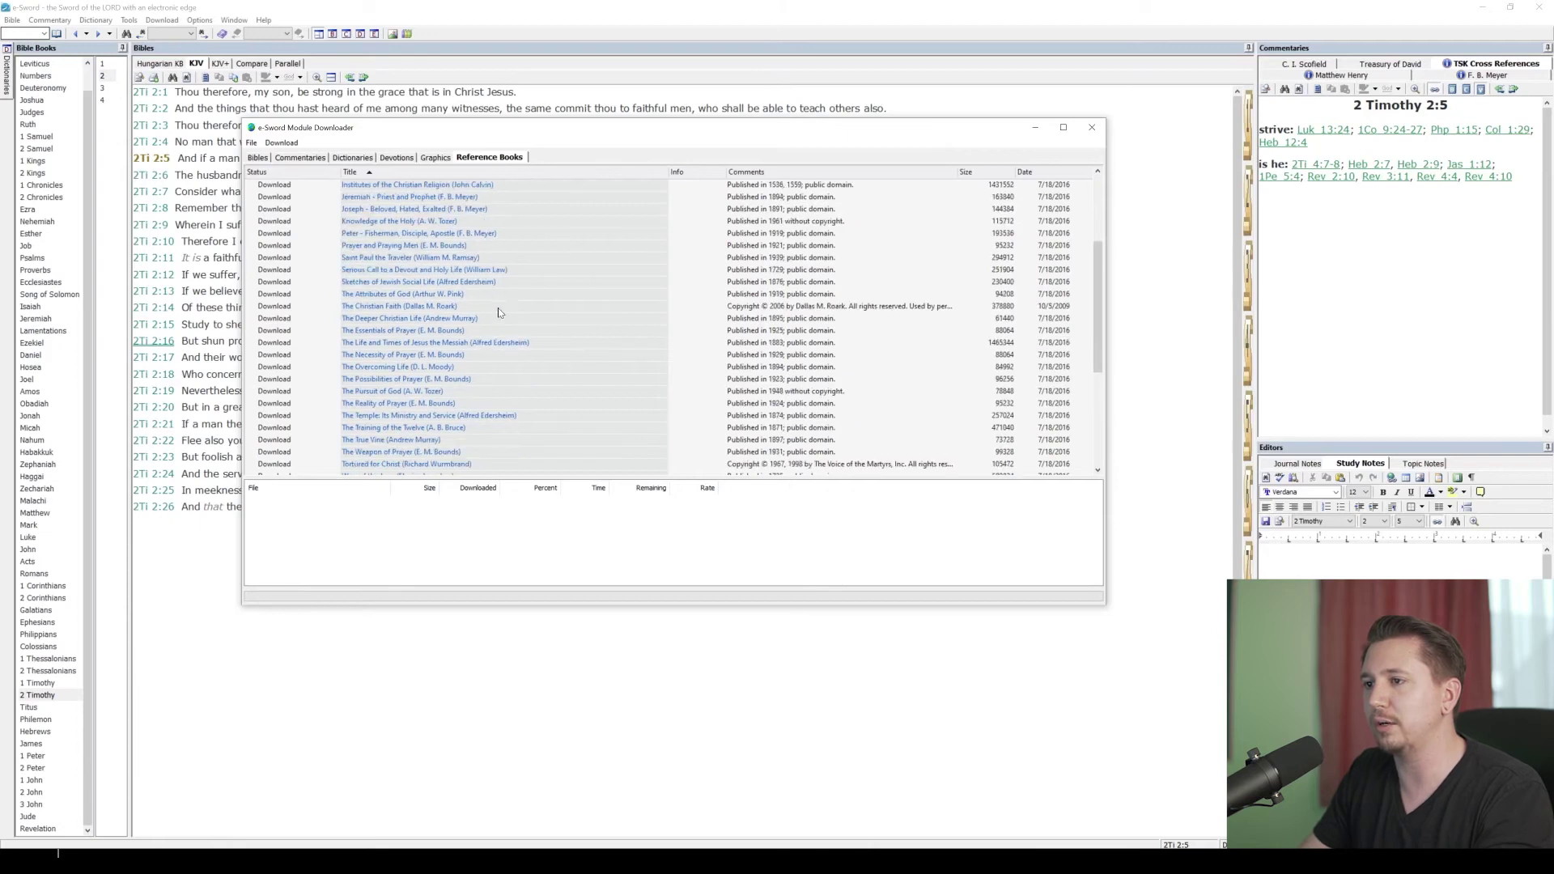
{"action": "scroll", "coordinate": [510, 320], "scroll_direction": "down", "scroll_amount": 1}
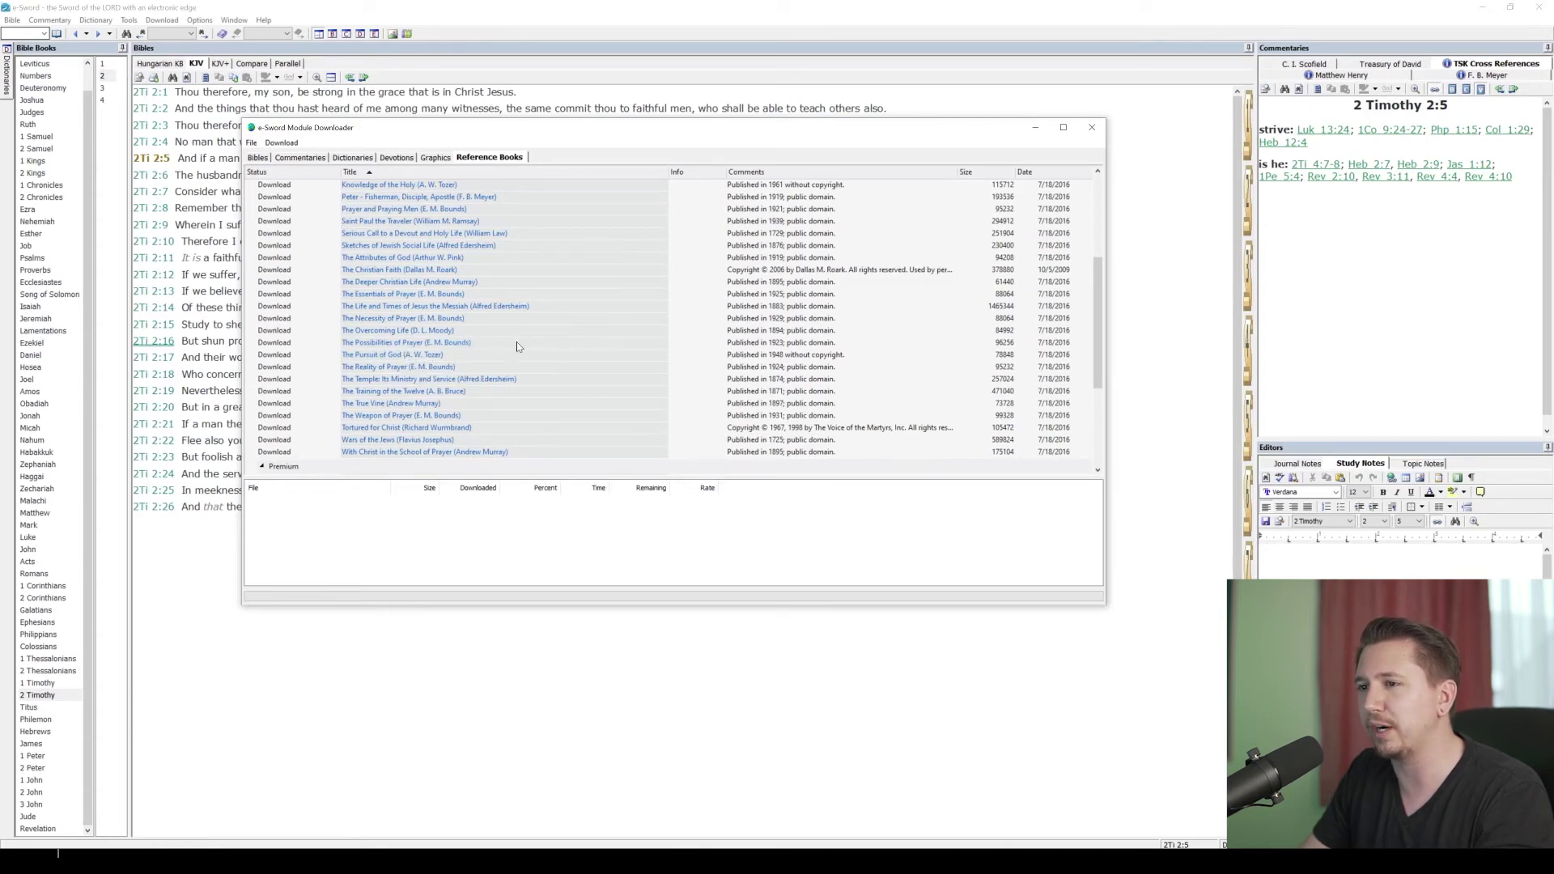
{"action": "scroll", "coordinate": [466, 314], "scroll_direction": "down", "scroll_amount": 1}
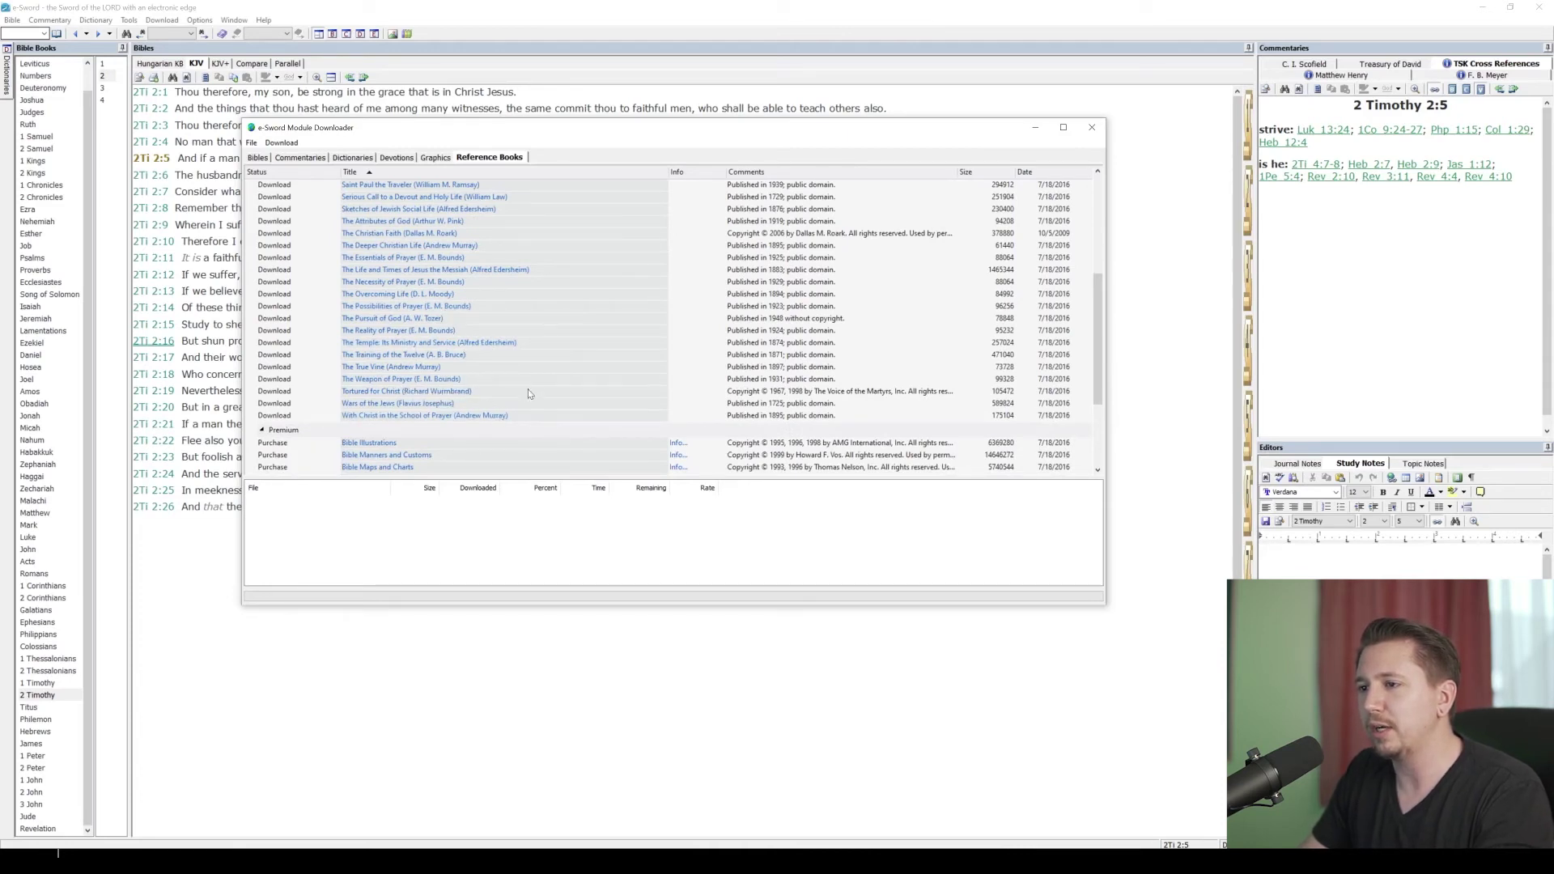
{"action": "scroll", "coordinate": [488, 313], "scroll_direction": "up", "scroll_amount": 3}
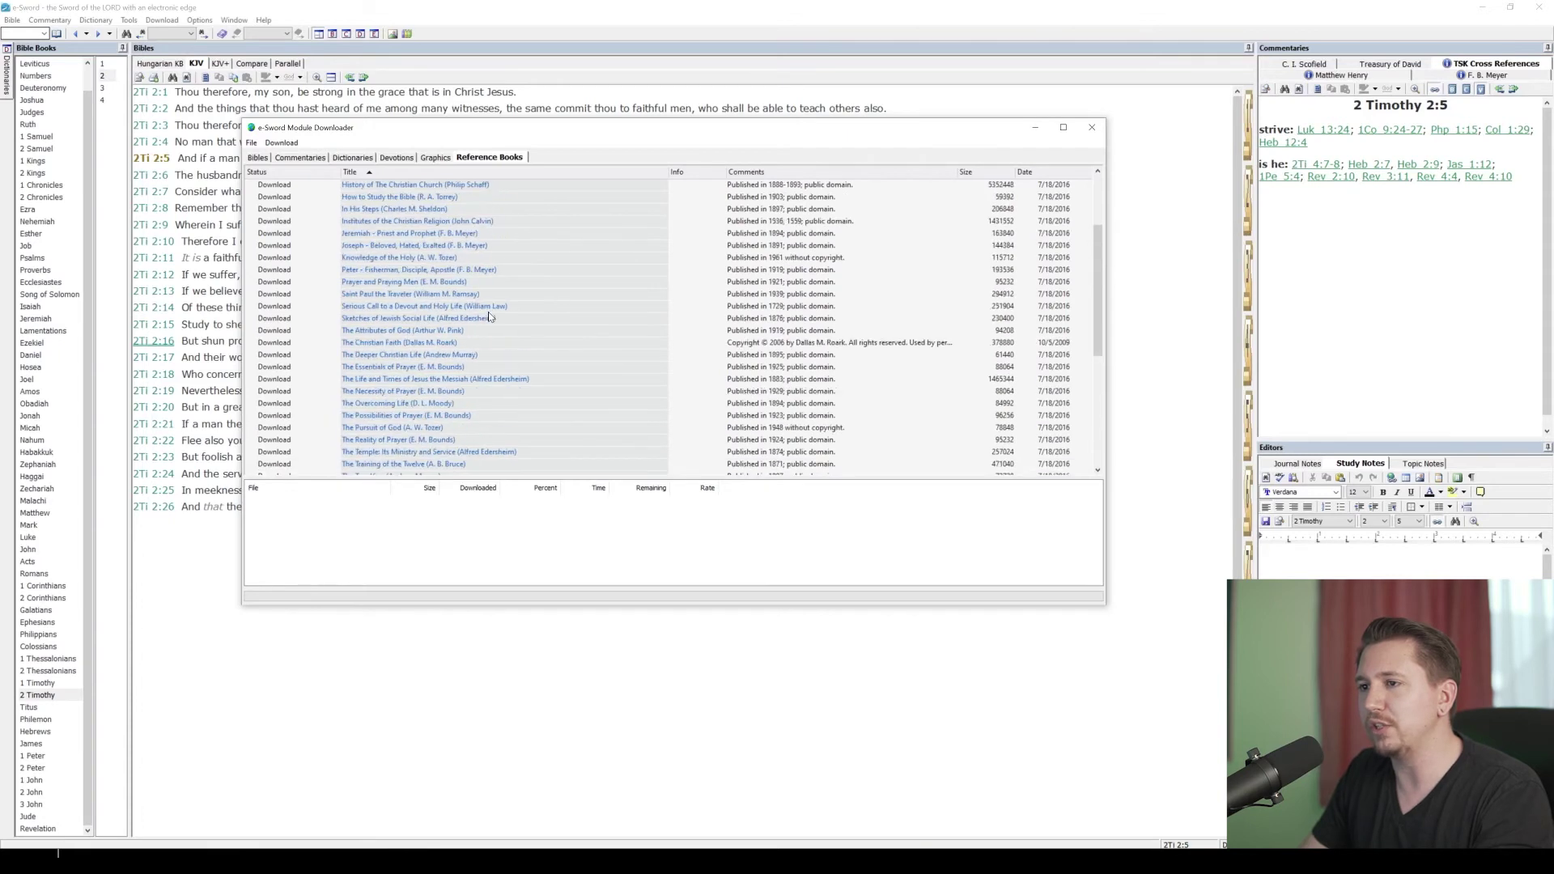
{"action": "scroll", "coordinate": [453, 246], "scroll_direction": "up", "scroll_amount": 3}
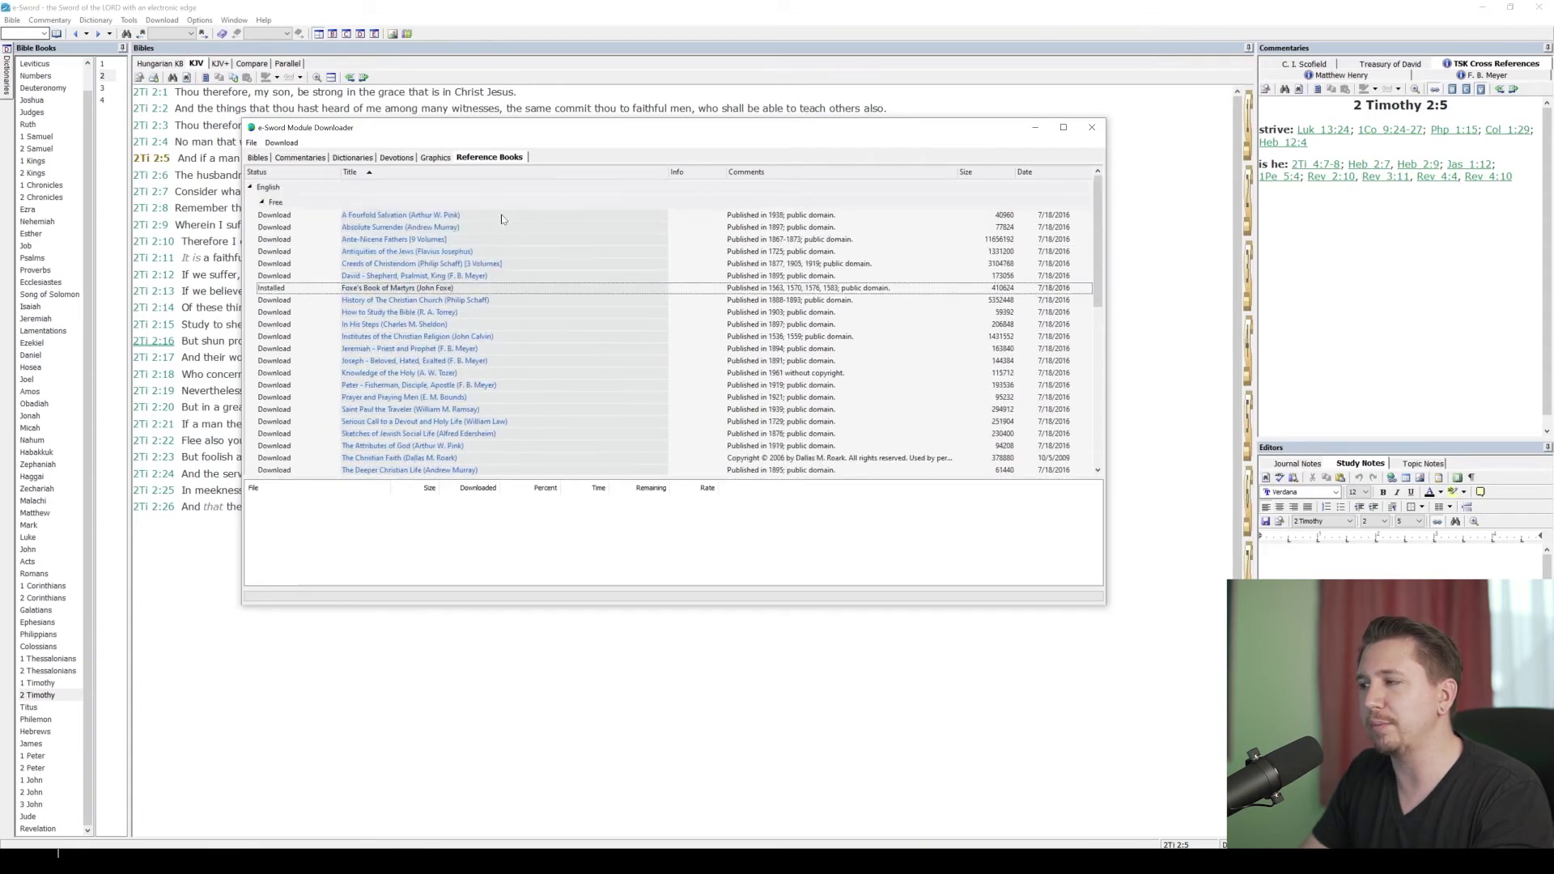
{"action": "key", "text": "ctrl+Tab"}
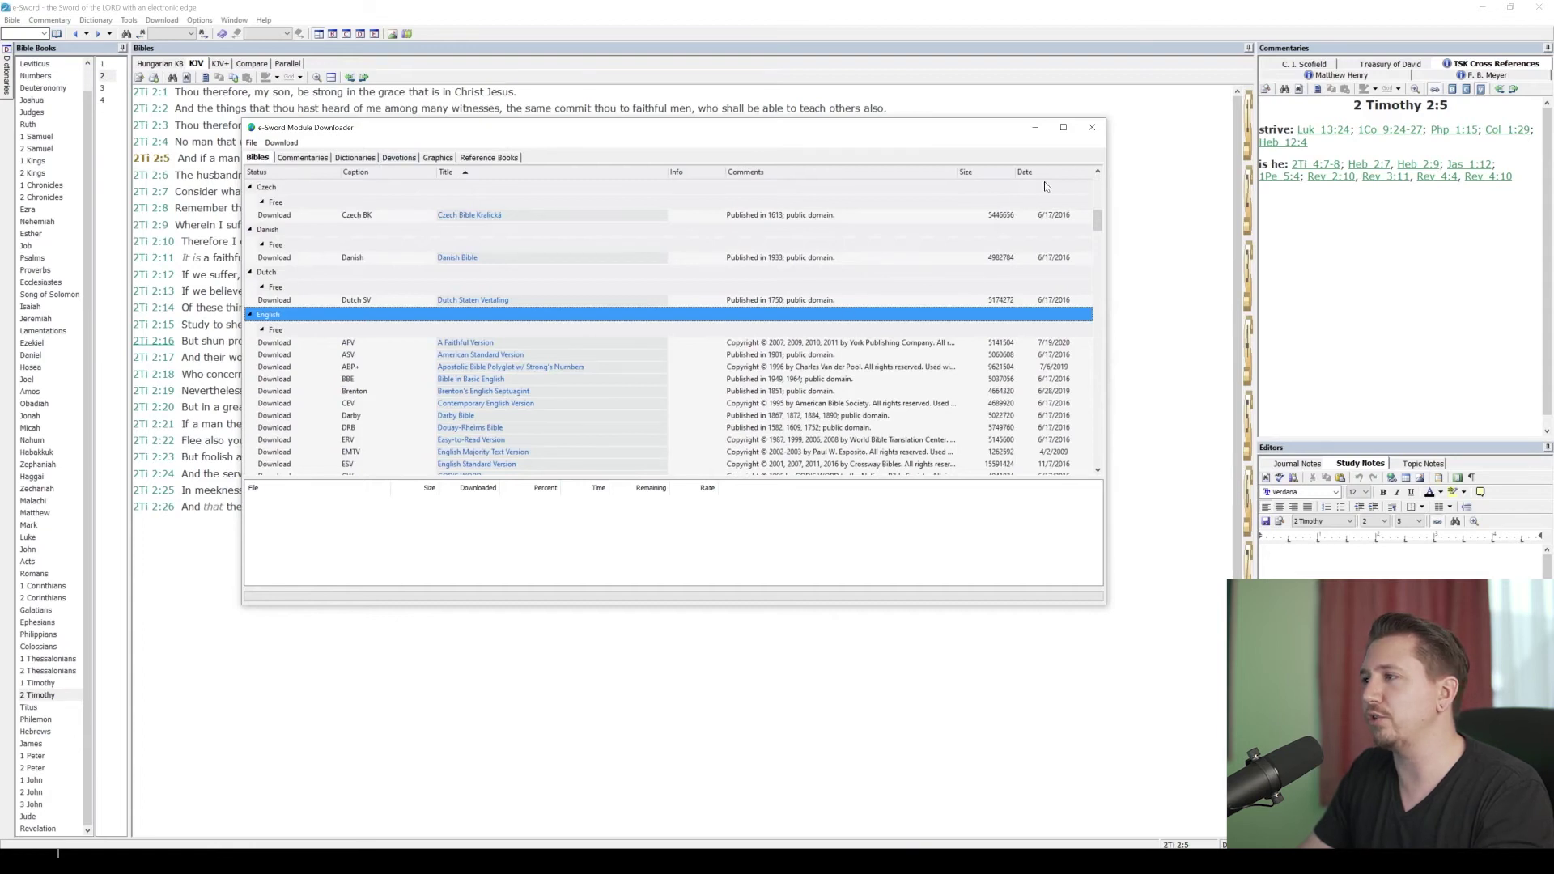
Close the Module Downloader and restart e-Sword so the new modules load.
{"action": "left_click", "coordinate": [1093, 129]}
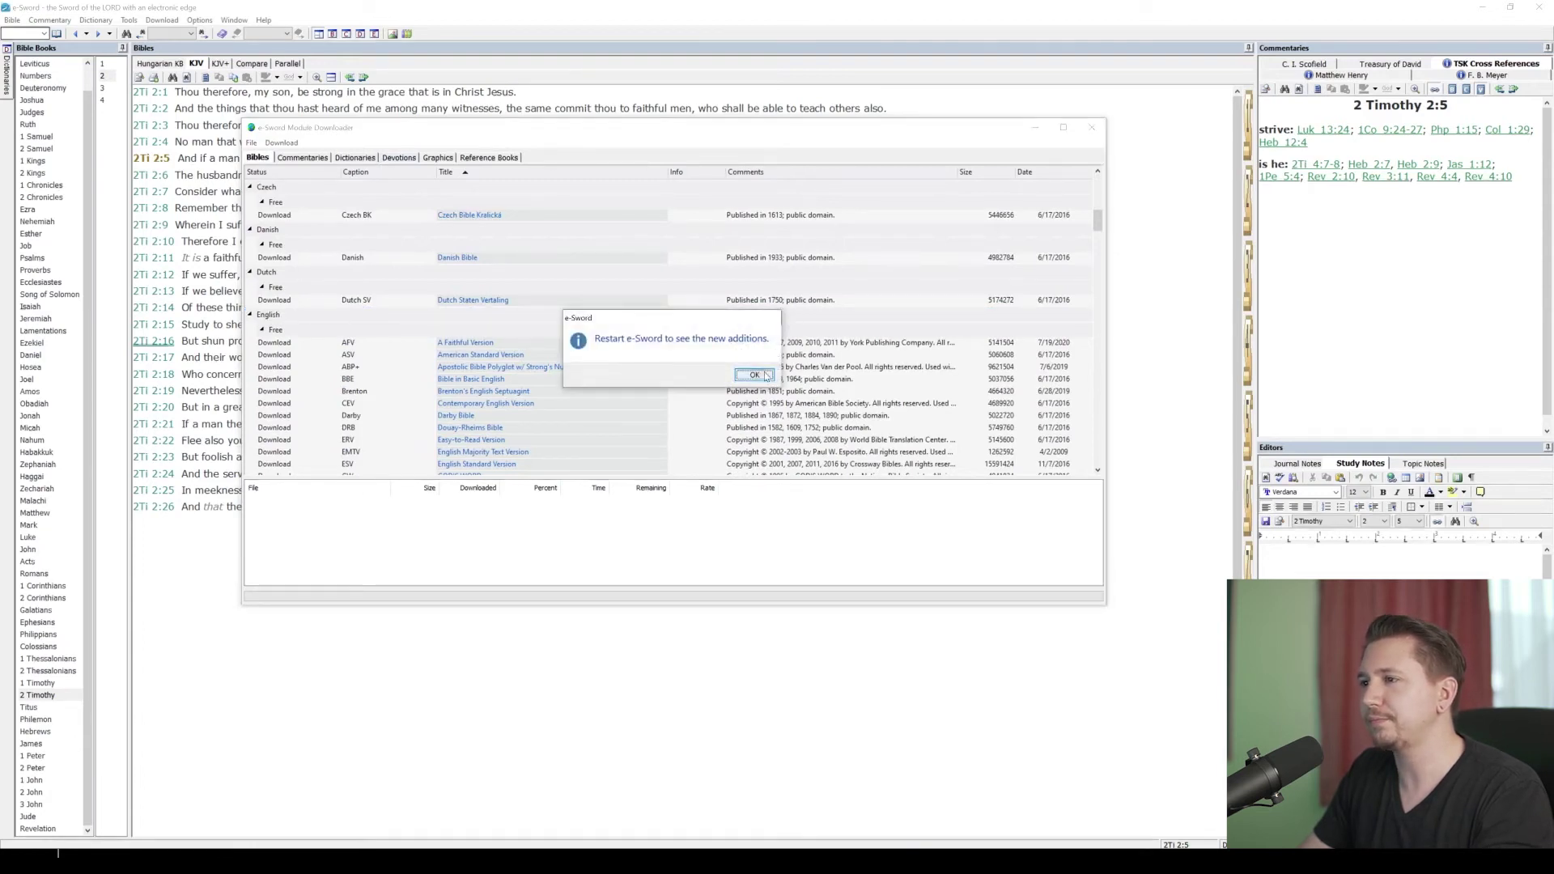
{"action": "left_click", "coordinate": [754, 375]}
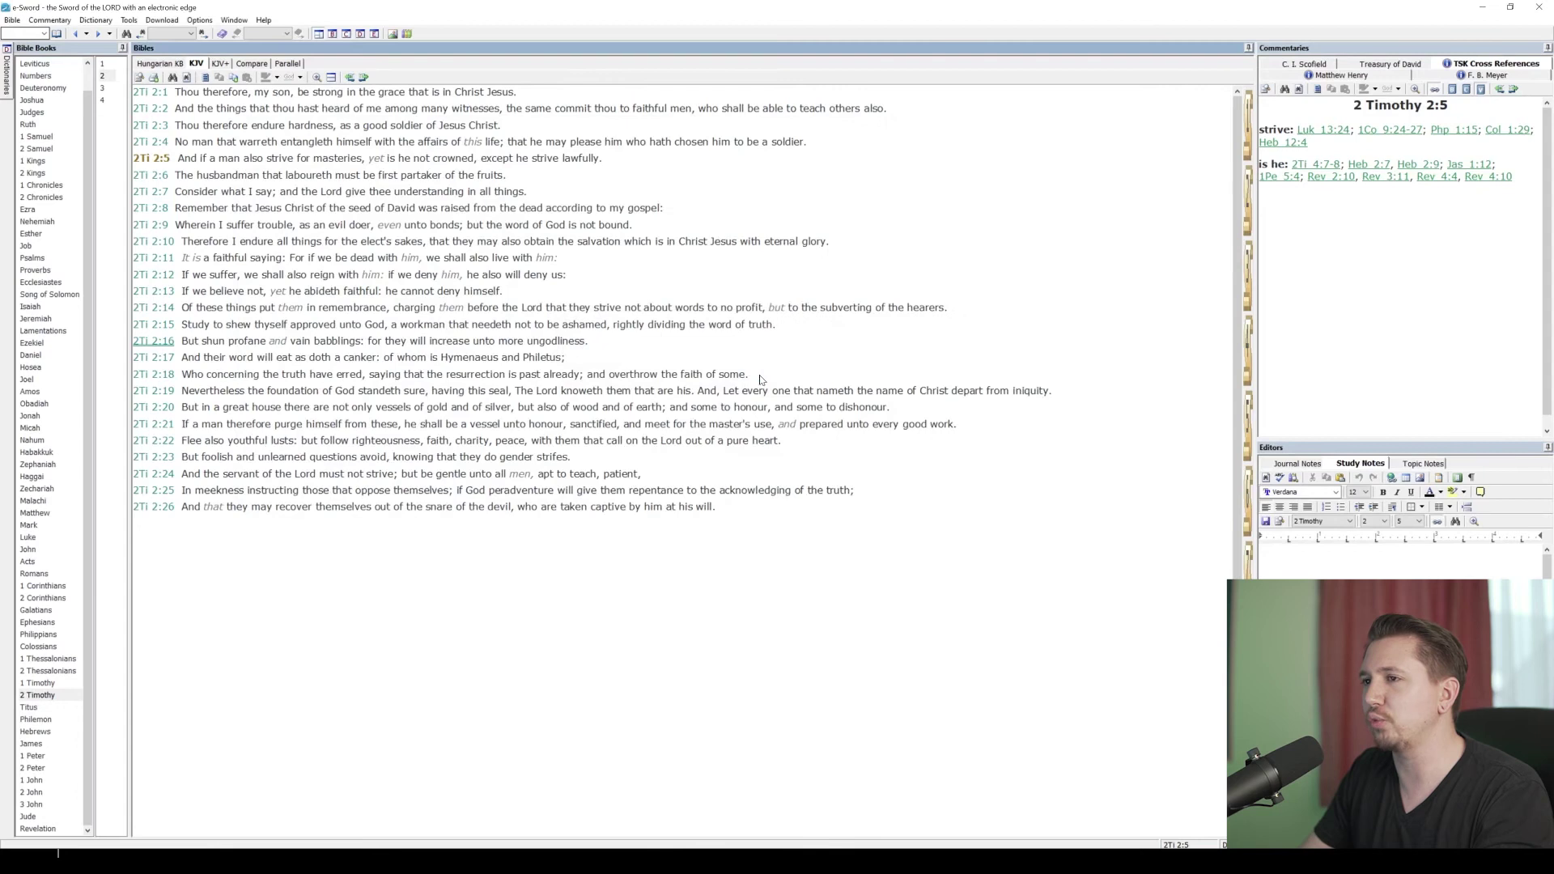
{"action": "left_click", "coordinate": [1376, 50]}
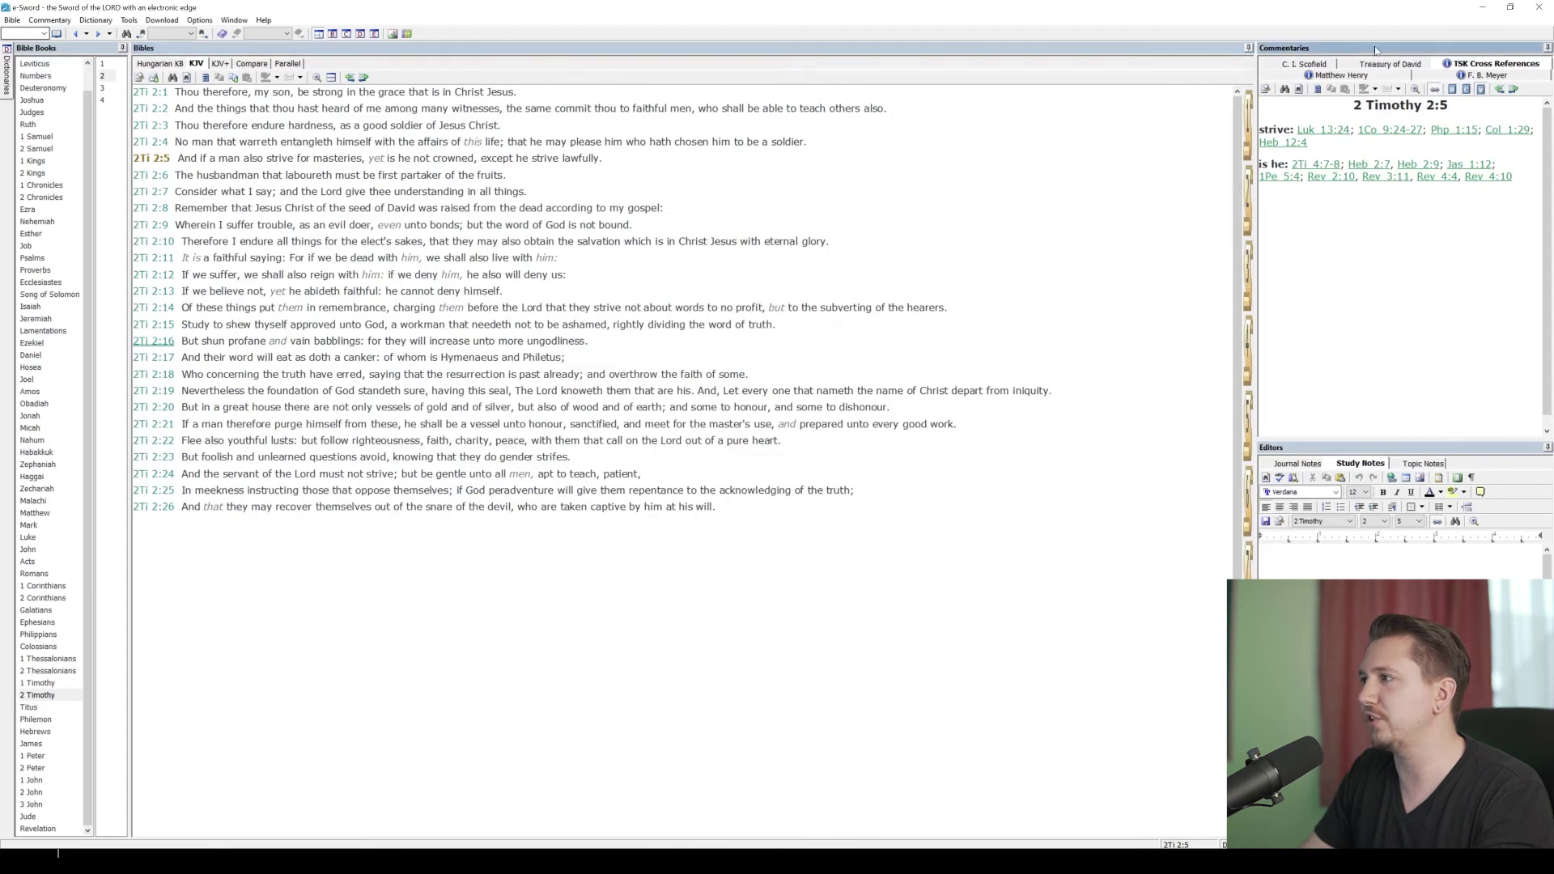
{"action": "left_click", "coordinate": [1546, 15]}
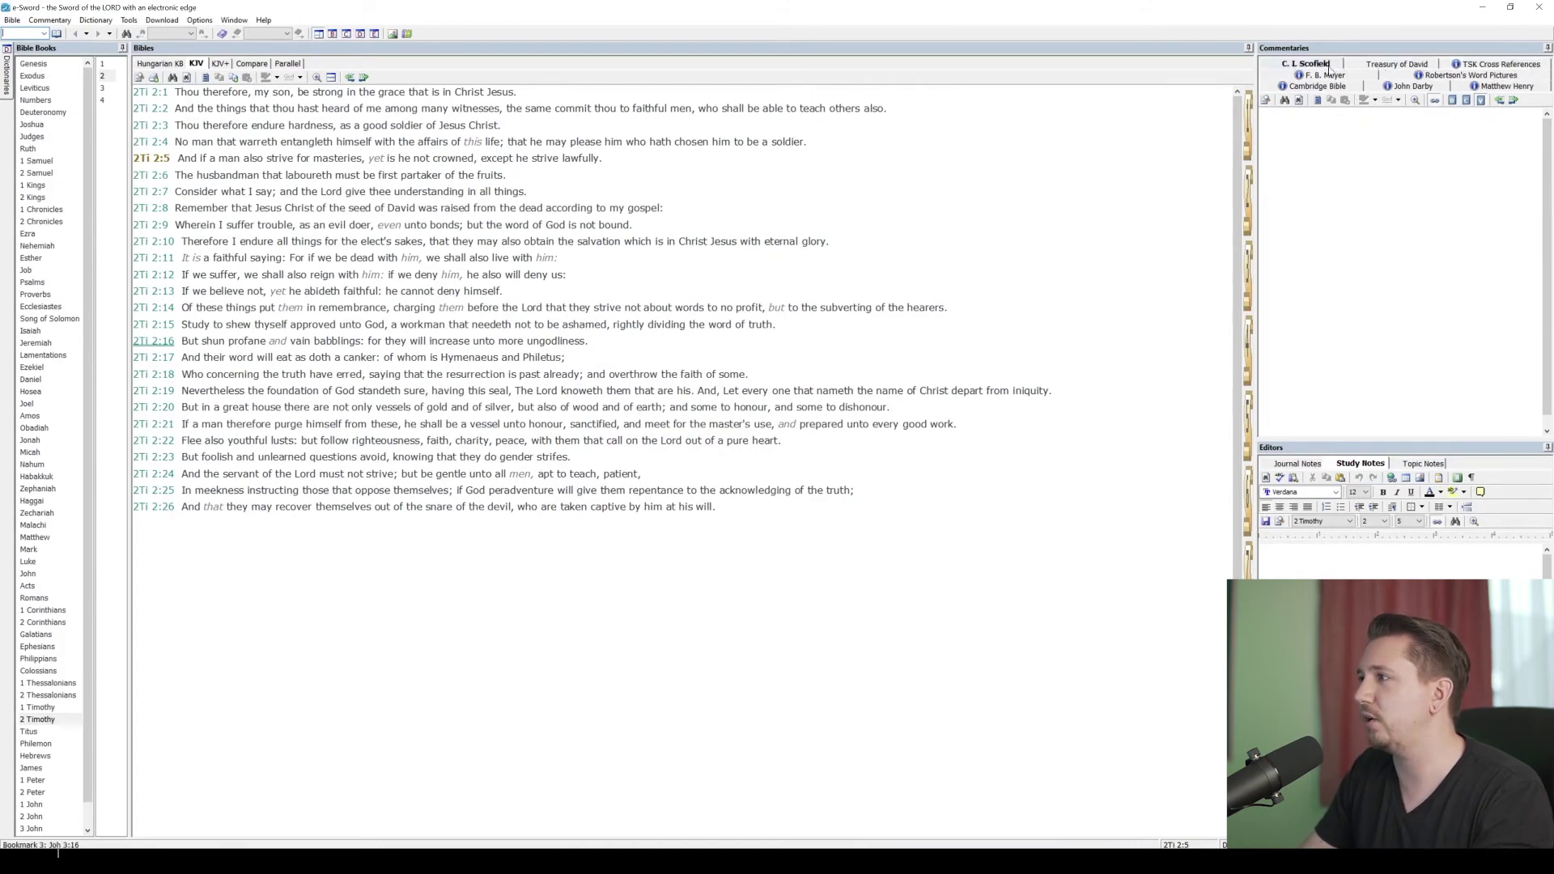
Compare Cambridge Bible and other new commentaries on 2 Timothy 2, ending on TSK Cross References for 2:5.
{"action": "left_click", "coordinate": [1450, 76]}
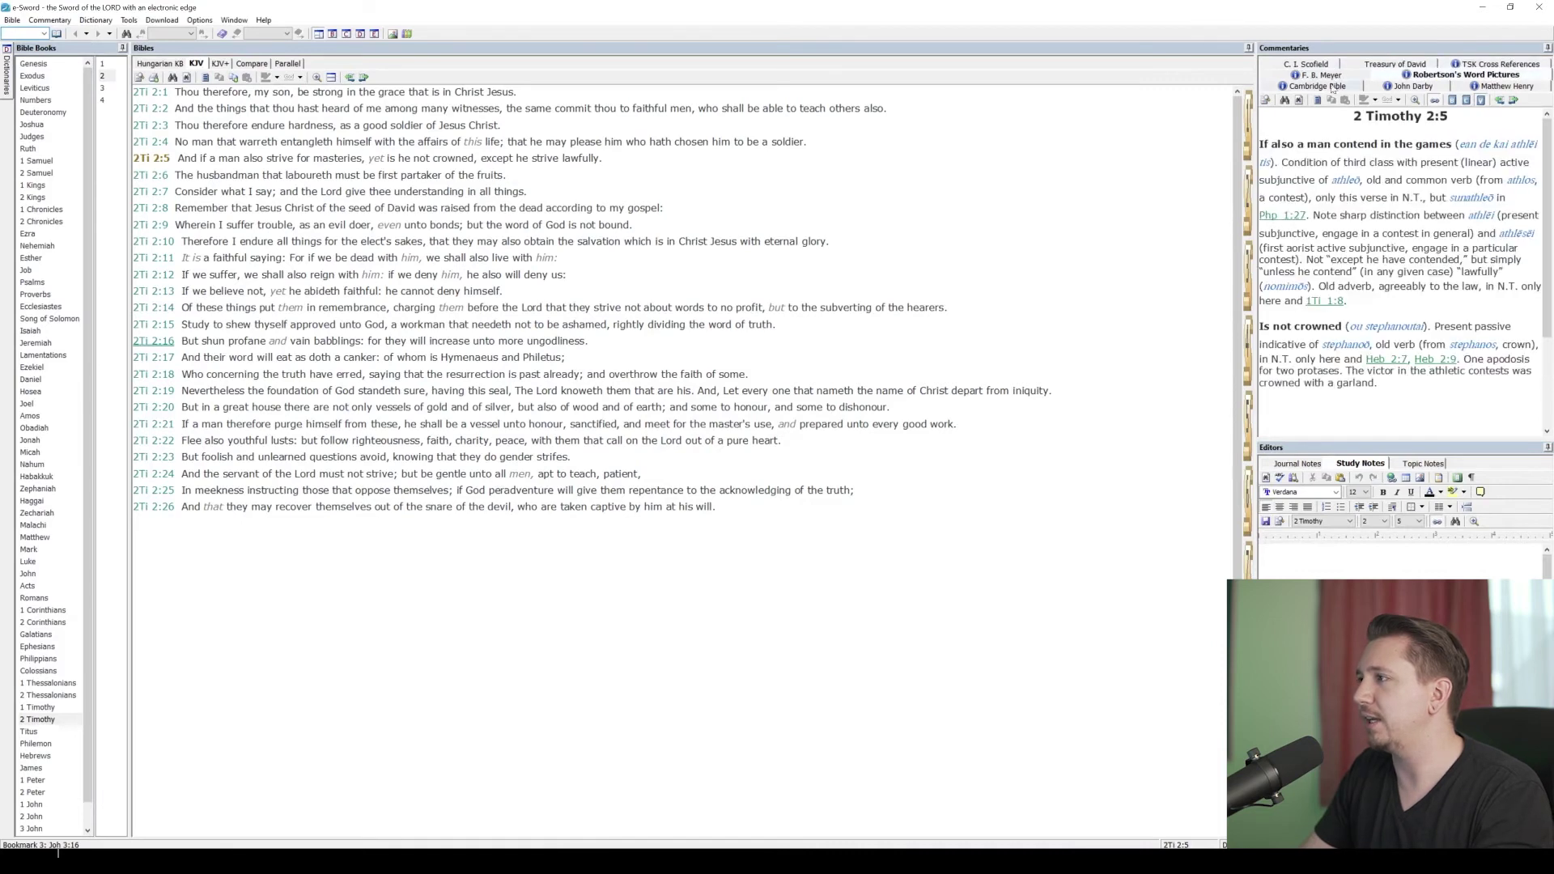
{"action": "left_click", "coordinate": [1321, 81]}
{"action": "left_click", "coordinate": [1320, 84]}
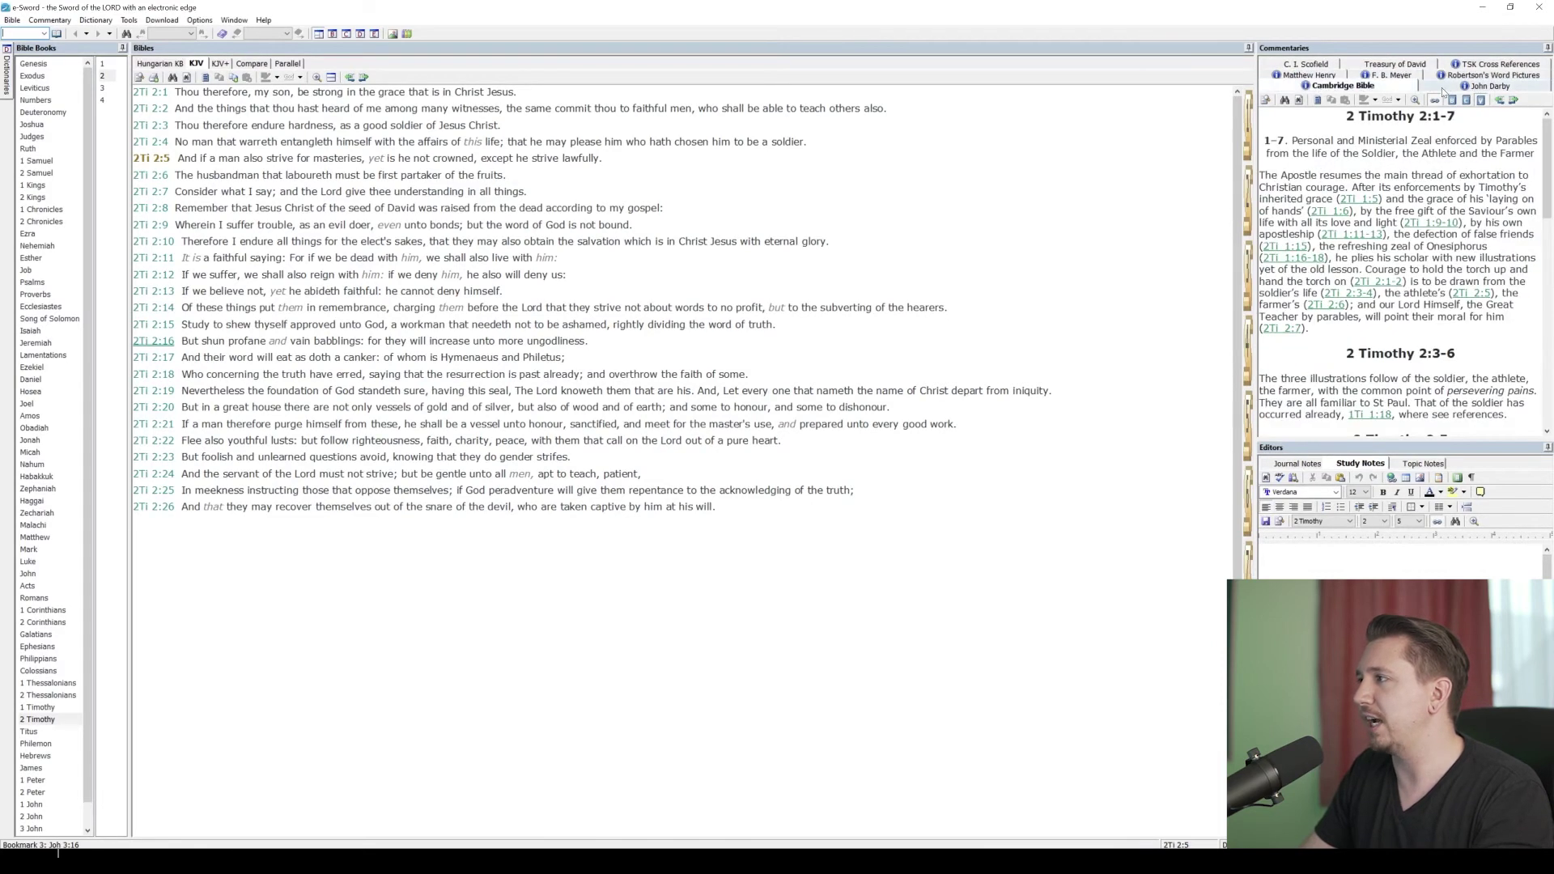
{"action": "left_click", "coordinate": [1488, 85]}
{"action": "left_click", "coordinate": [1455, 64]}
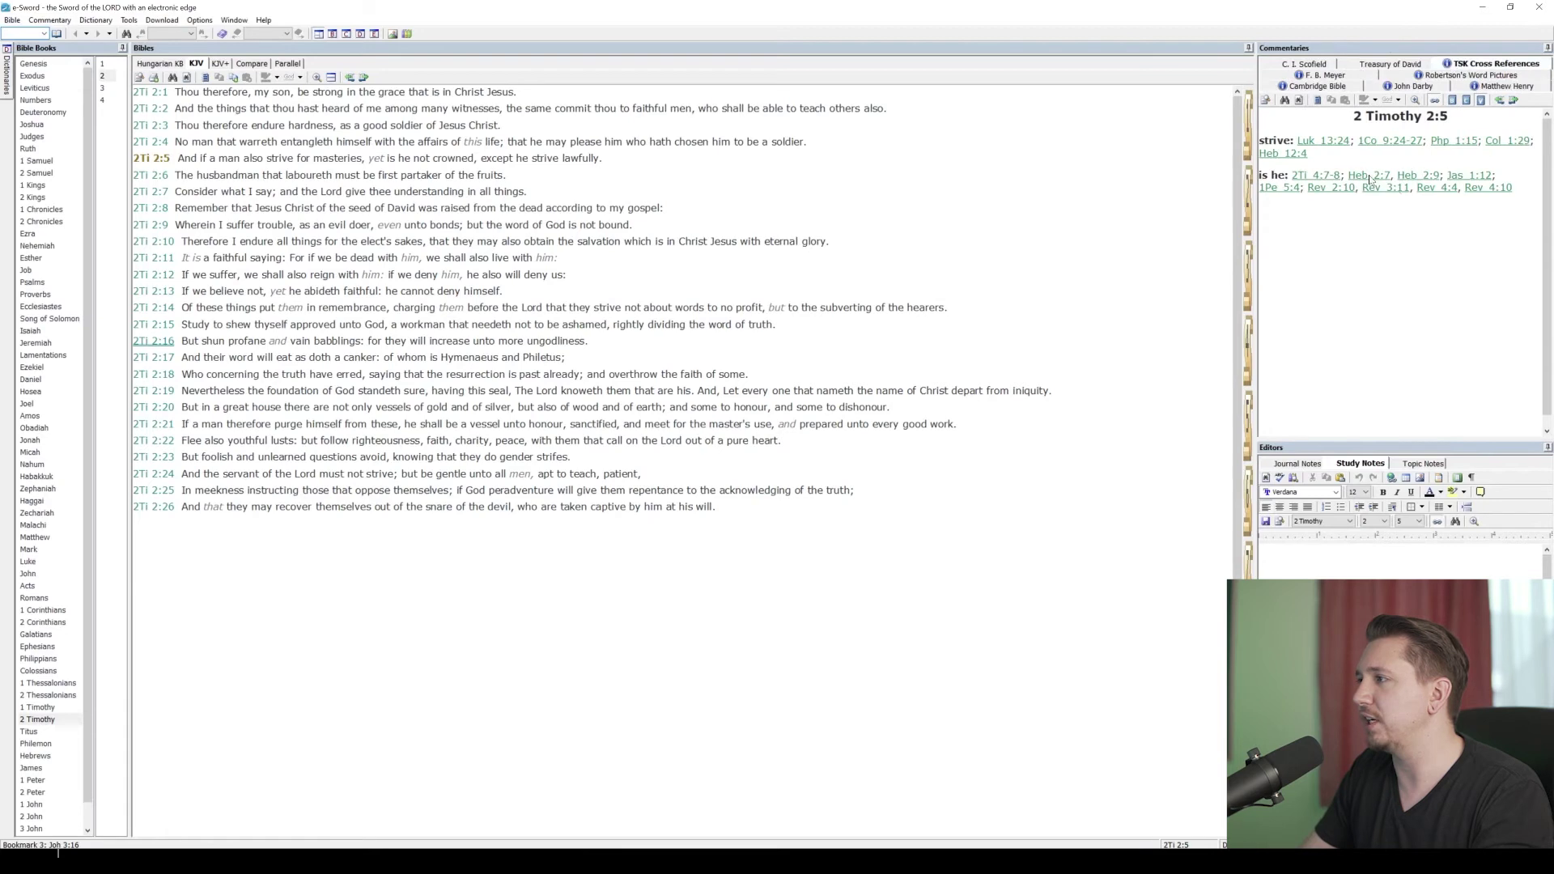
{"action": "left_click", "coordinate": [50, 20]}
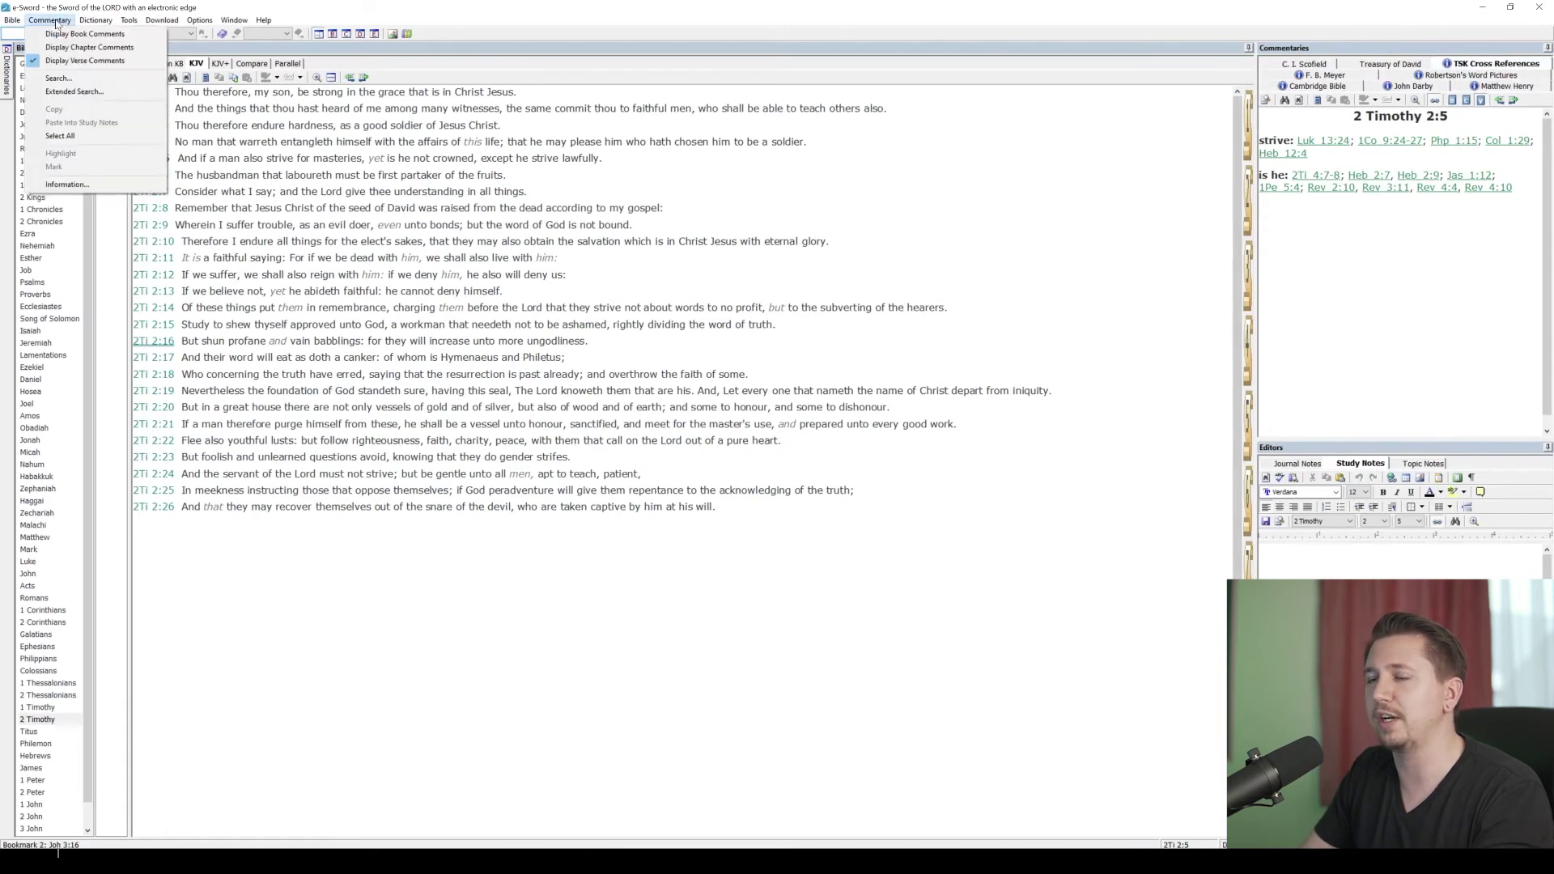
Search C. I. Scofield for 'sin' matching all words, scroll the 262 results, and close the search.
{"action": "left_click", "coordinate": [71, 79]}
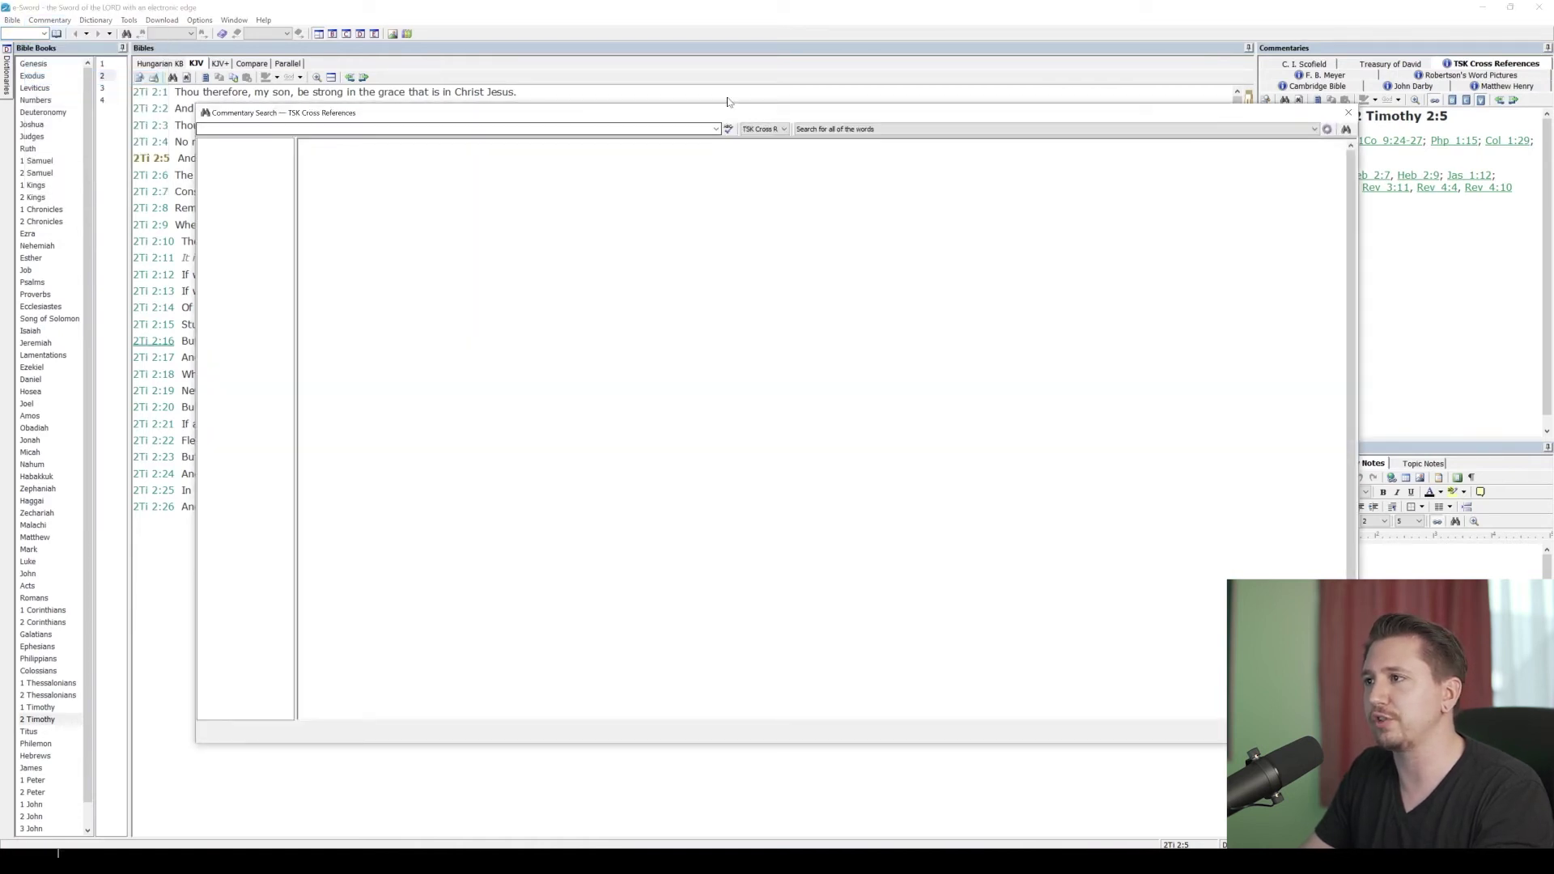
{"action": "left_click_drag", "start_coordinate": [720, 112], "coordinate": [674, 90]}
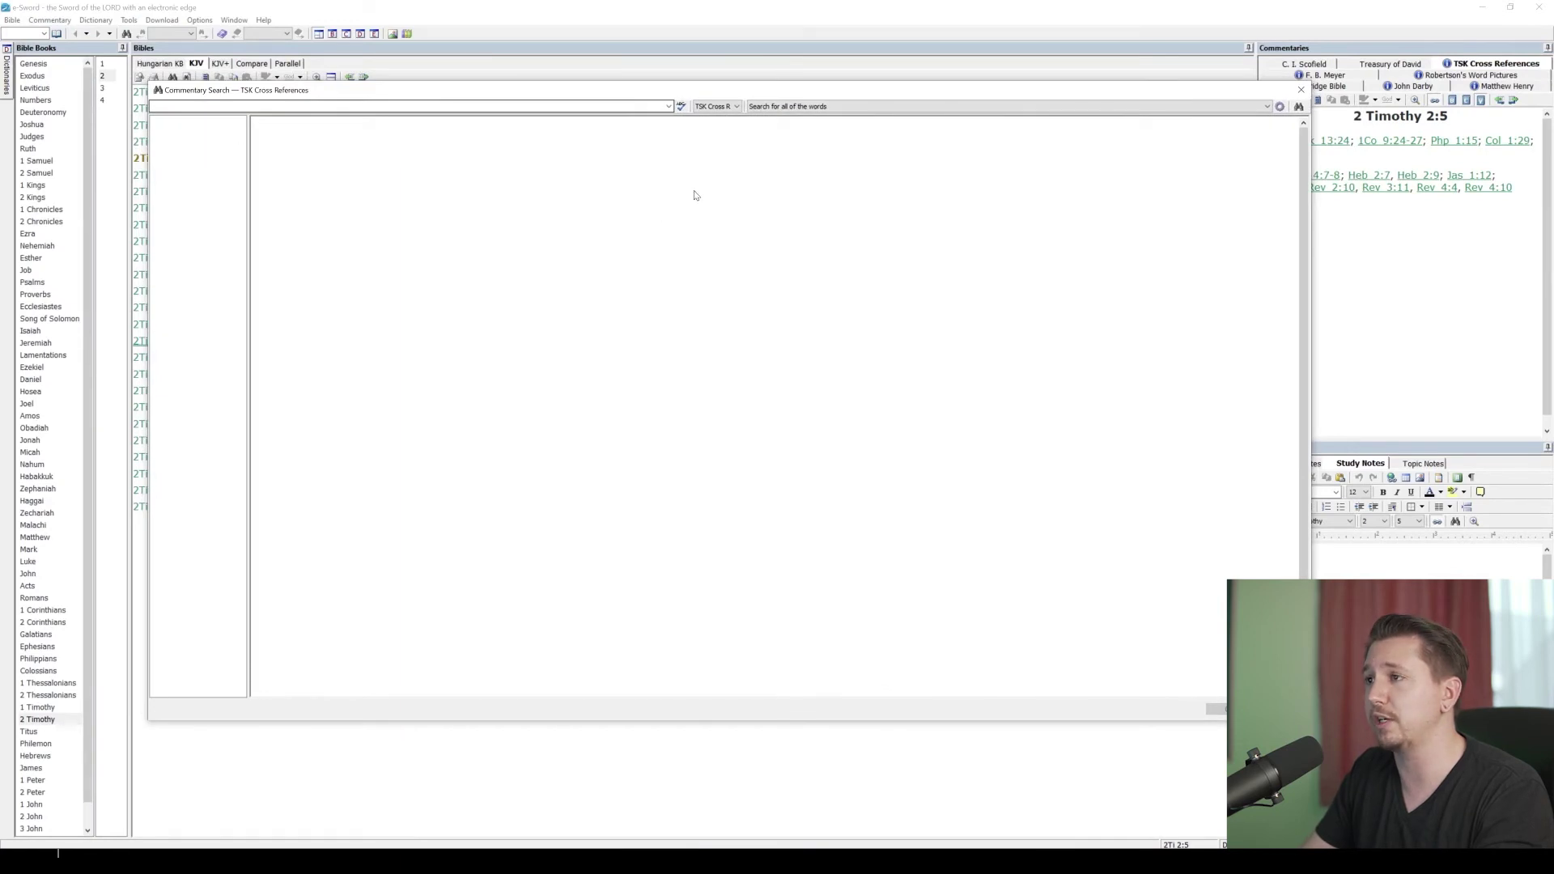
{"action": "left_click", "coordinate": [729, 107]}
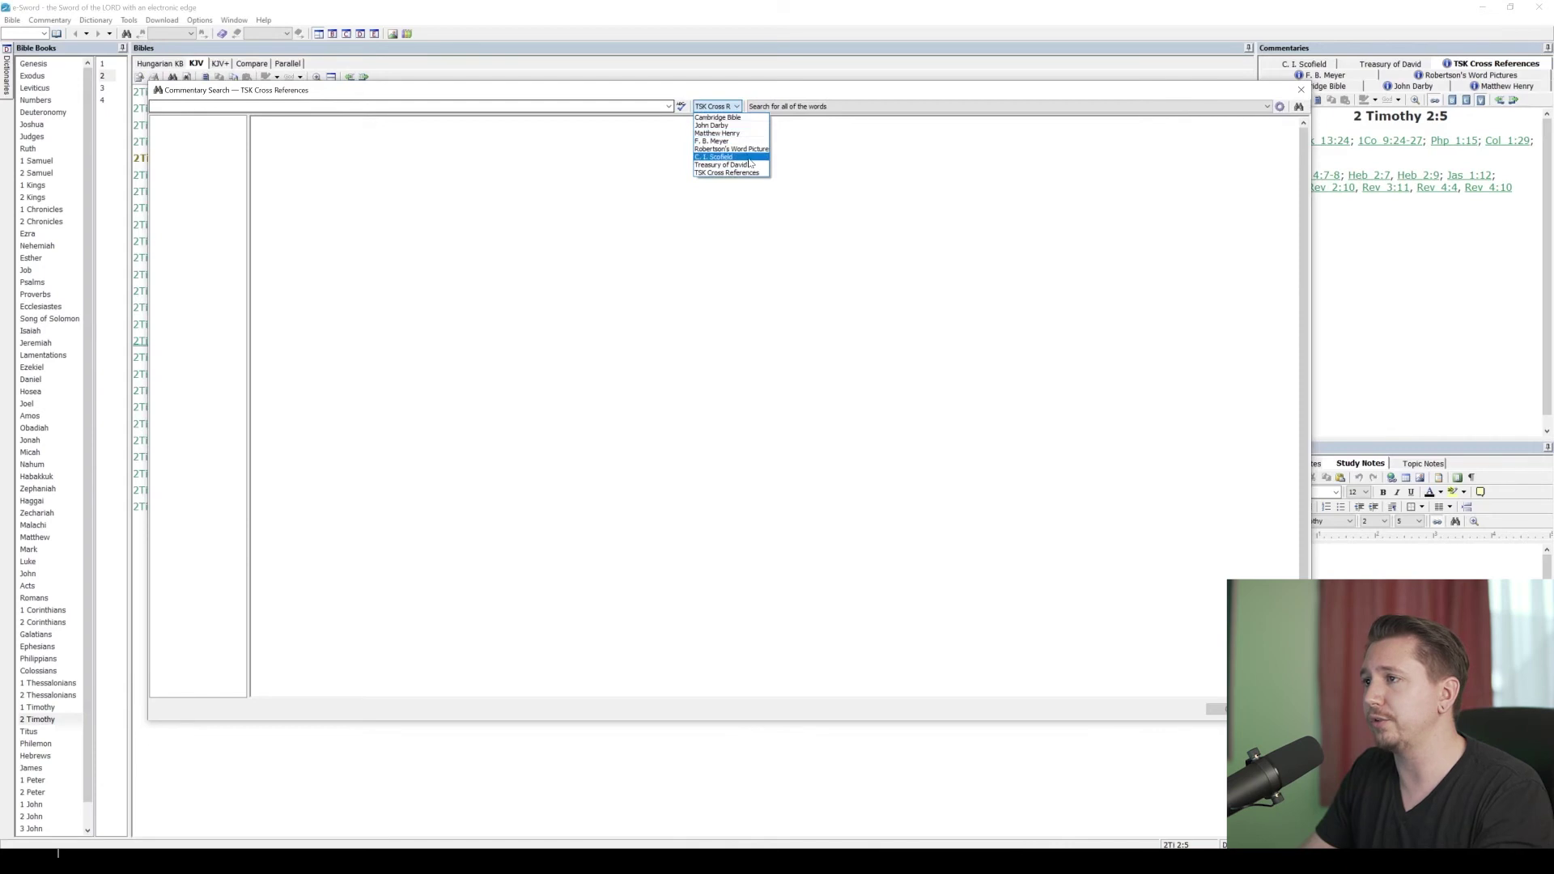
{"action": "left_click", "coordinate": [748, 158]}
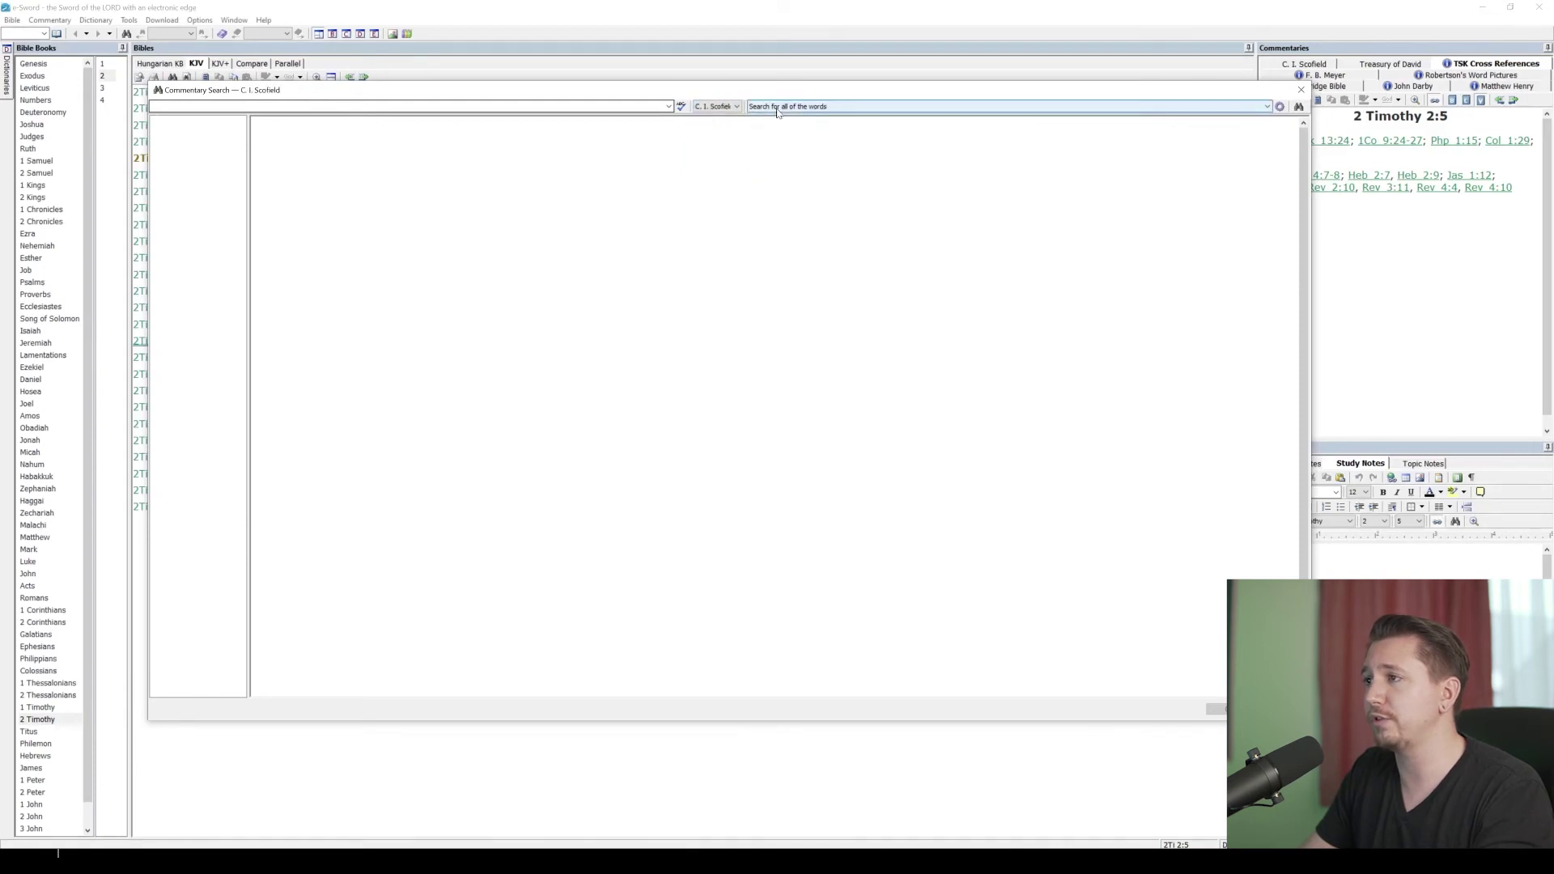
{"action": "left_click", "coordinate": [789, 108]}
{"action": "left_click", "coordinate": [788, 118]}
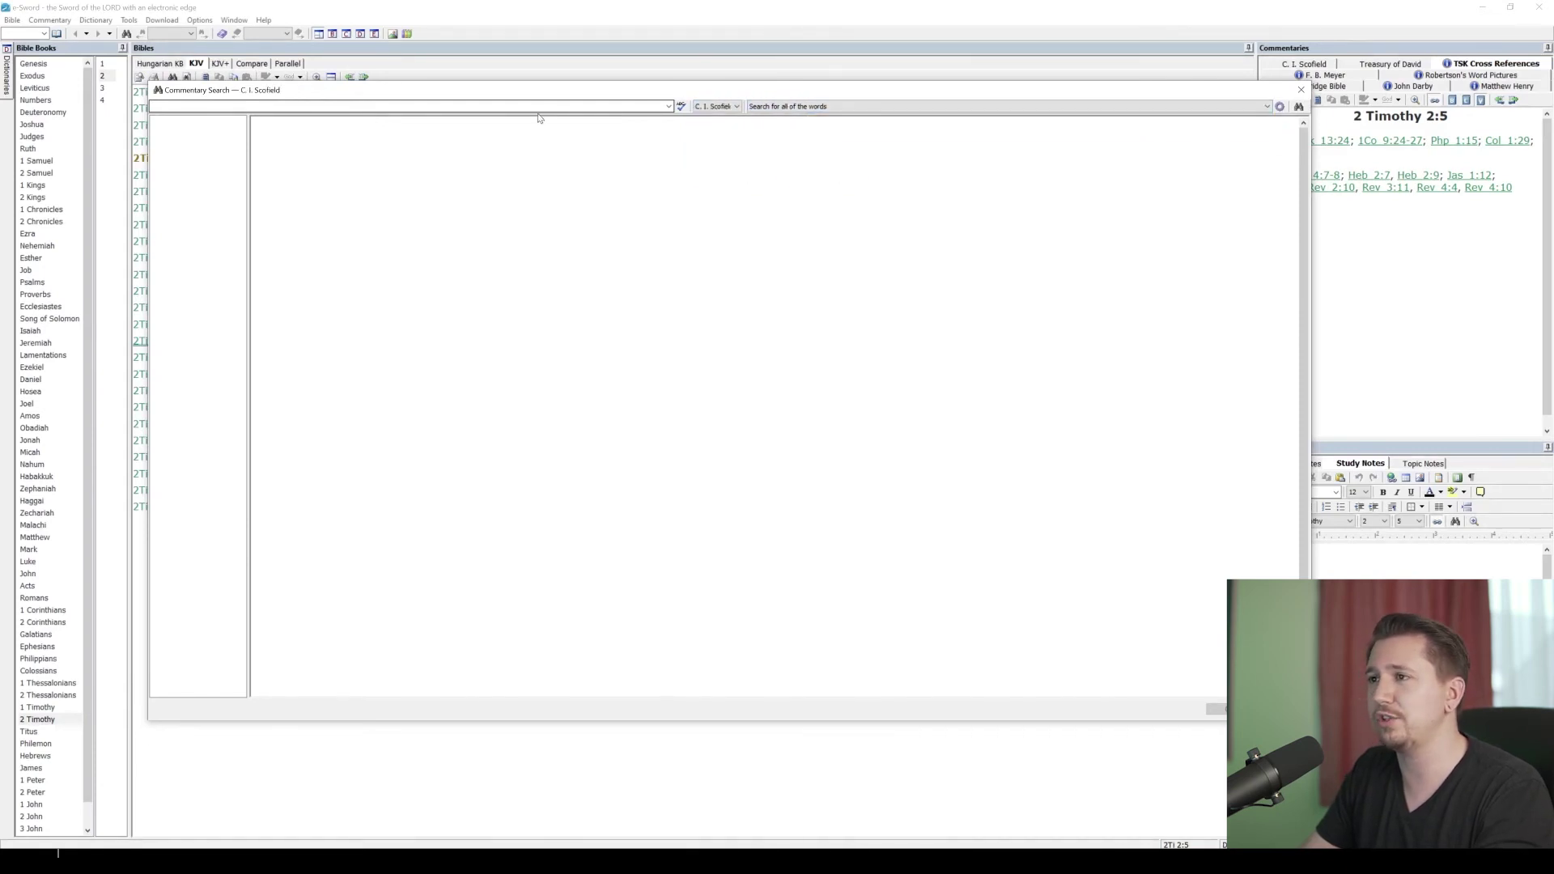
{"action": "type", "text": "sin"}
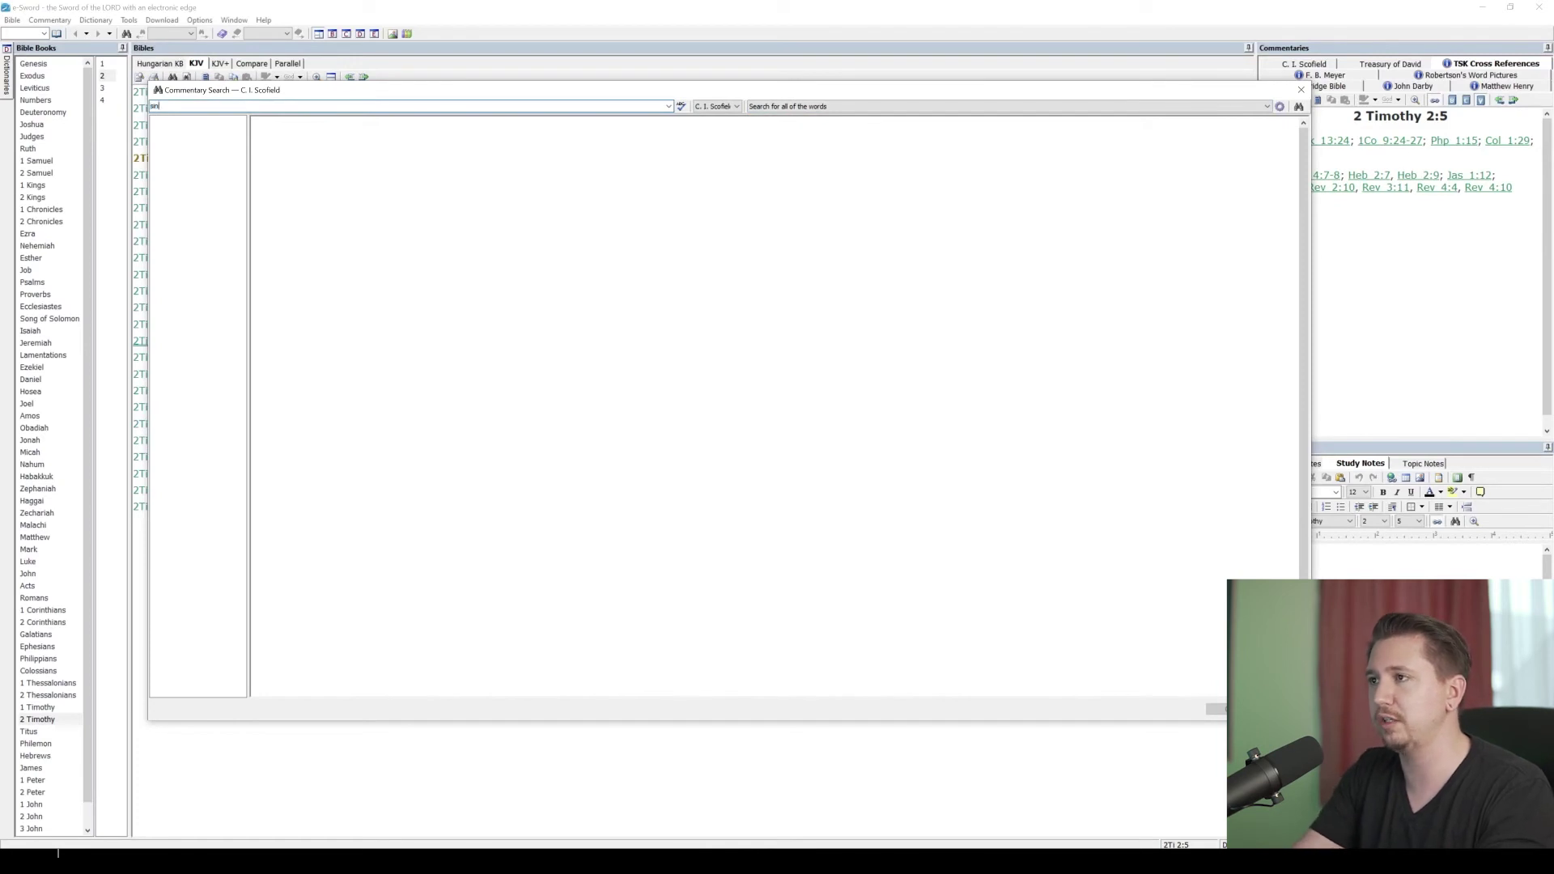
{"action": "key", "text": "Return"}
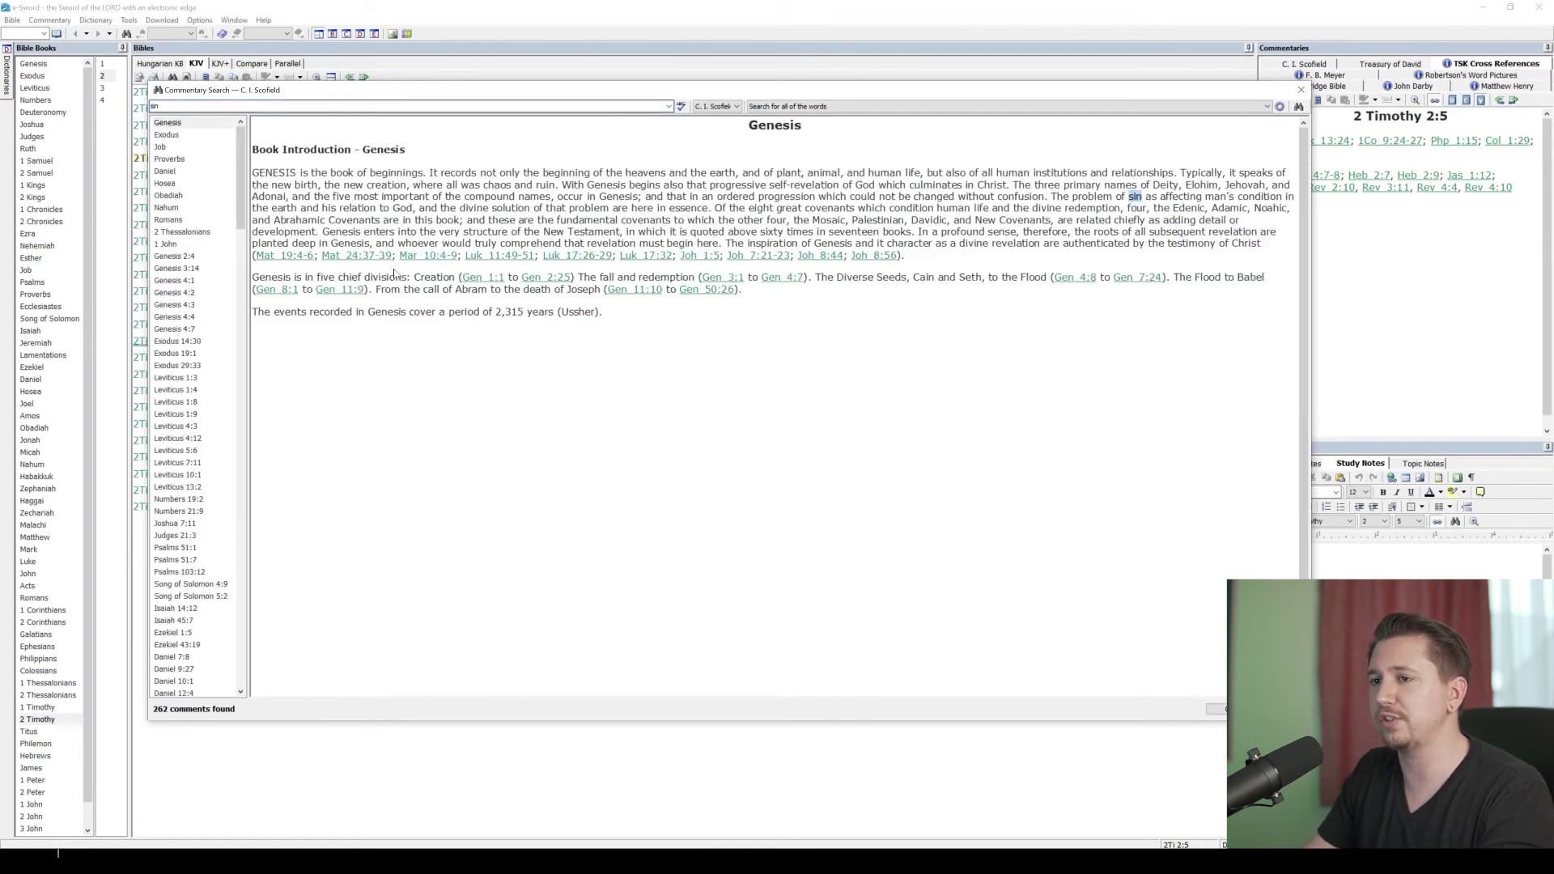
{"action": "scroll", "coordinate": [197, 251], "scroll_direction": "down", "scroll_amount": 5}
{"action": "scroll", "coordinate": [211, 248], "scroll_direction": "down", "scroll_amount": 9}
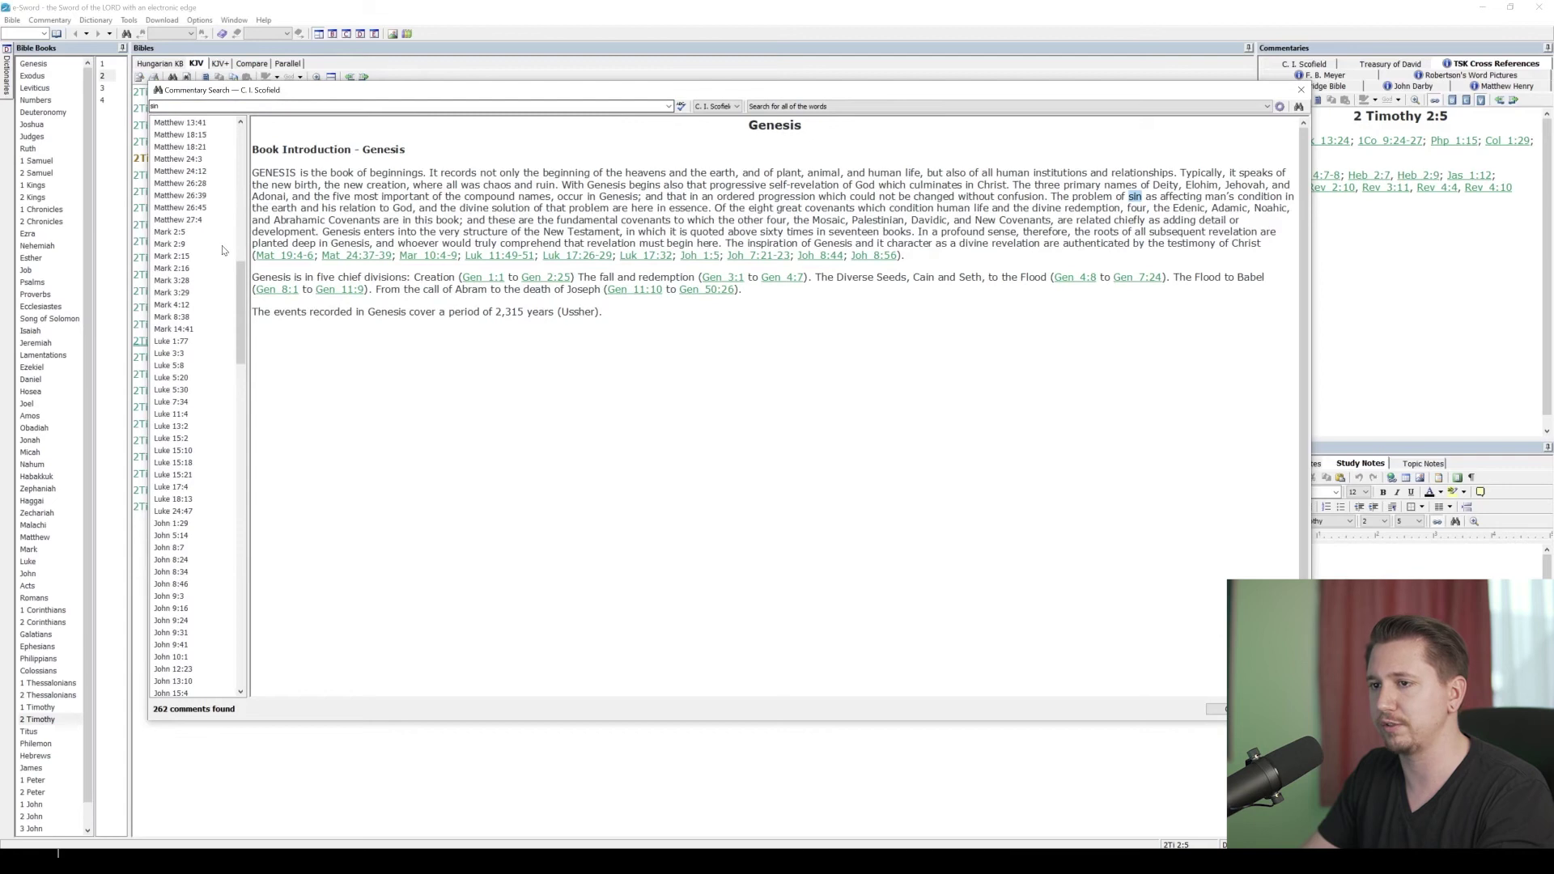
{"action": "scroll", "coordinate": [230, 247], "scroll_direction": "up", "scroll_amount": 4}
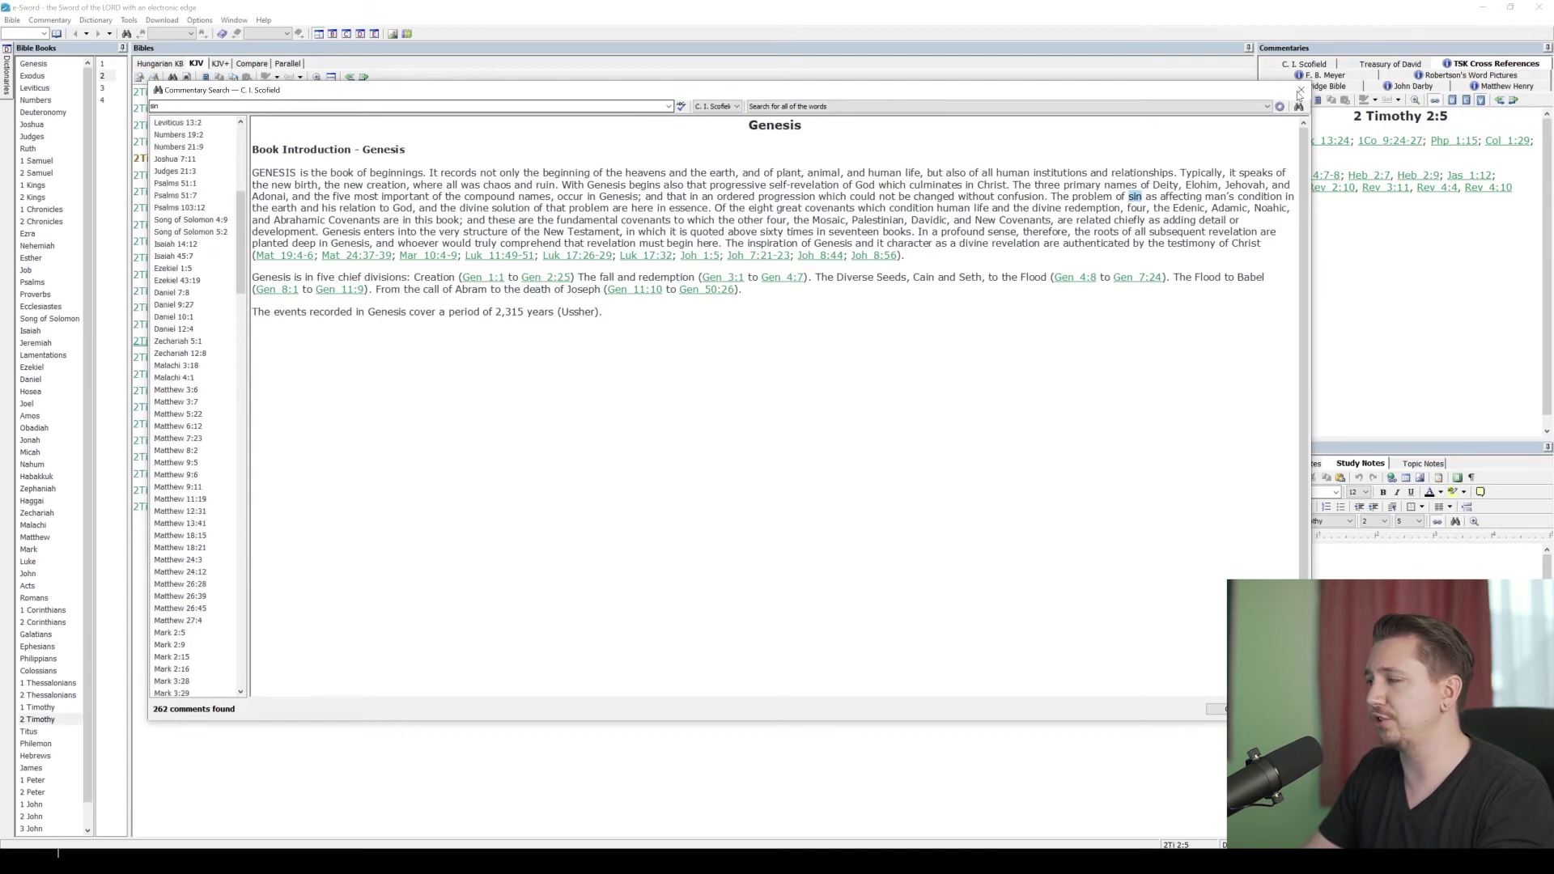
{"action": "left_click", "coordinate": [1300, 91]}
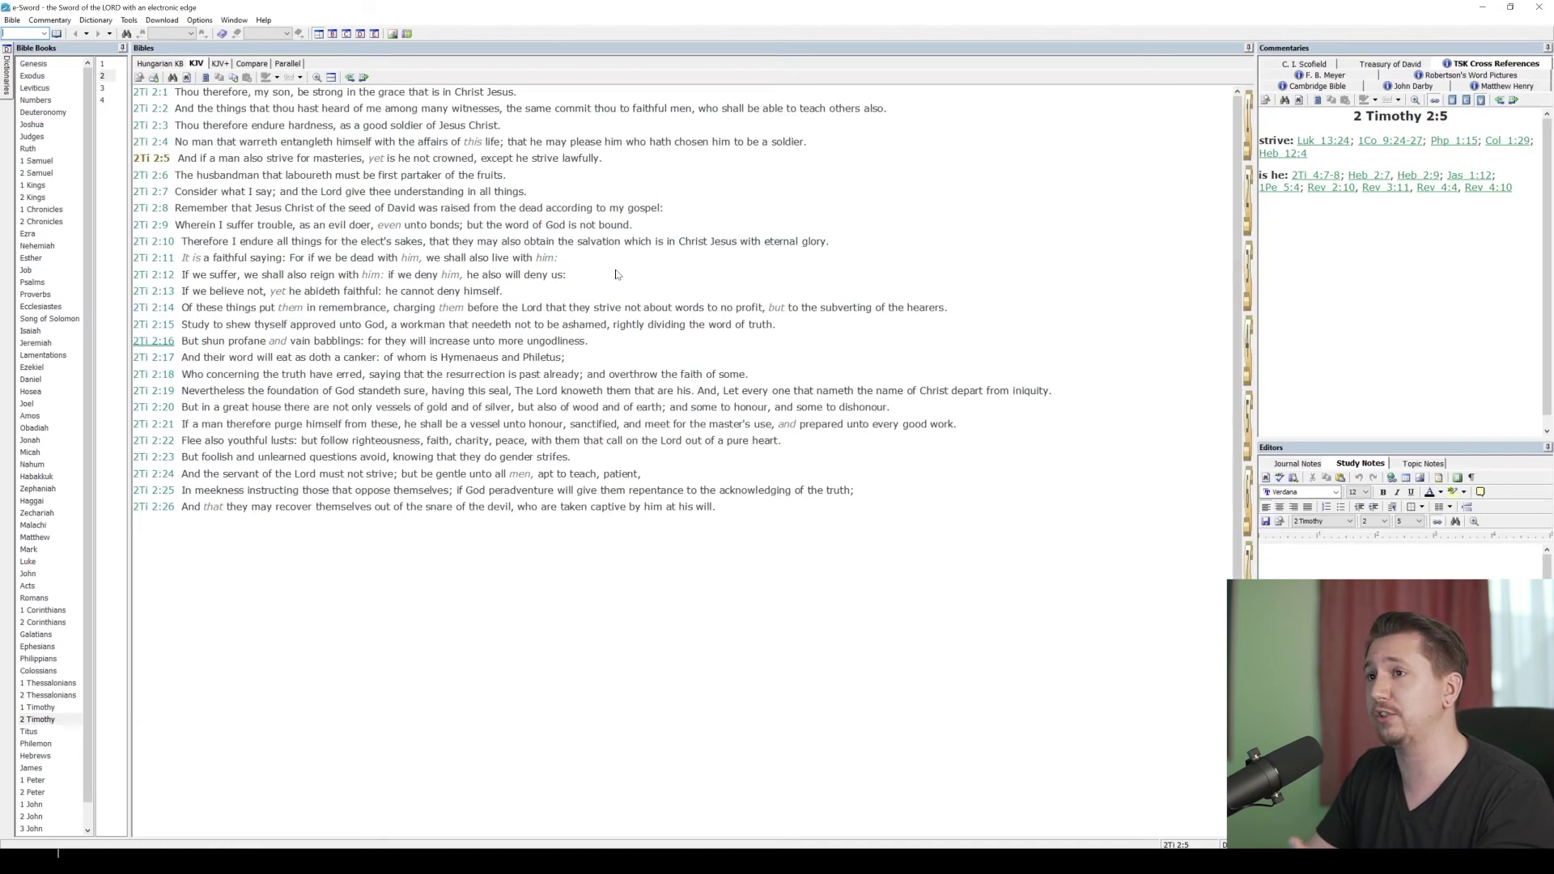
Select 2 Timothy 2:15 and view it in the Scofield, Treasury of David, Darby, Cambridge Bible and Matthew Henry commentaries.
{"action": "left_click", "coordinate": [153, 328]}
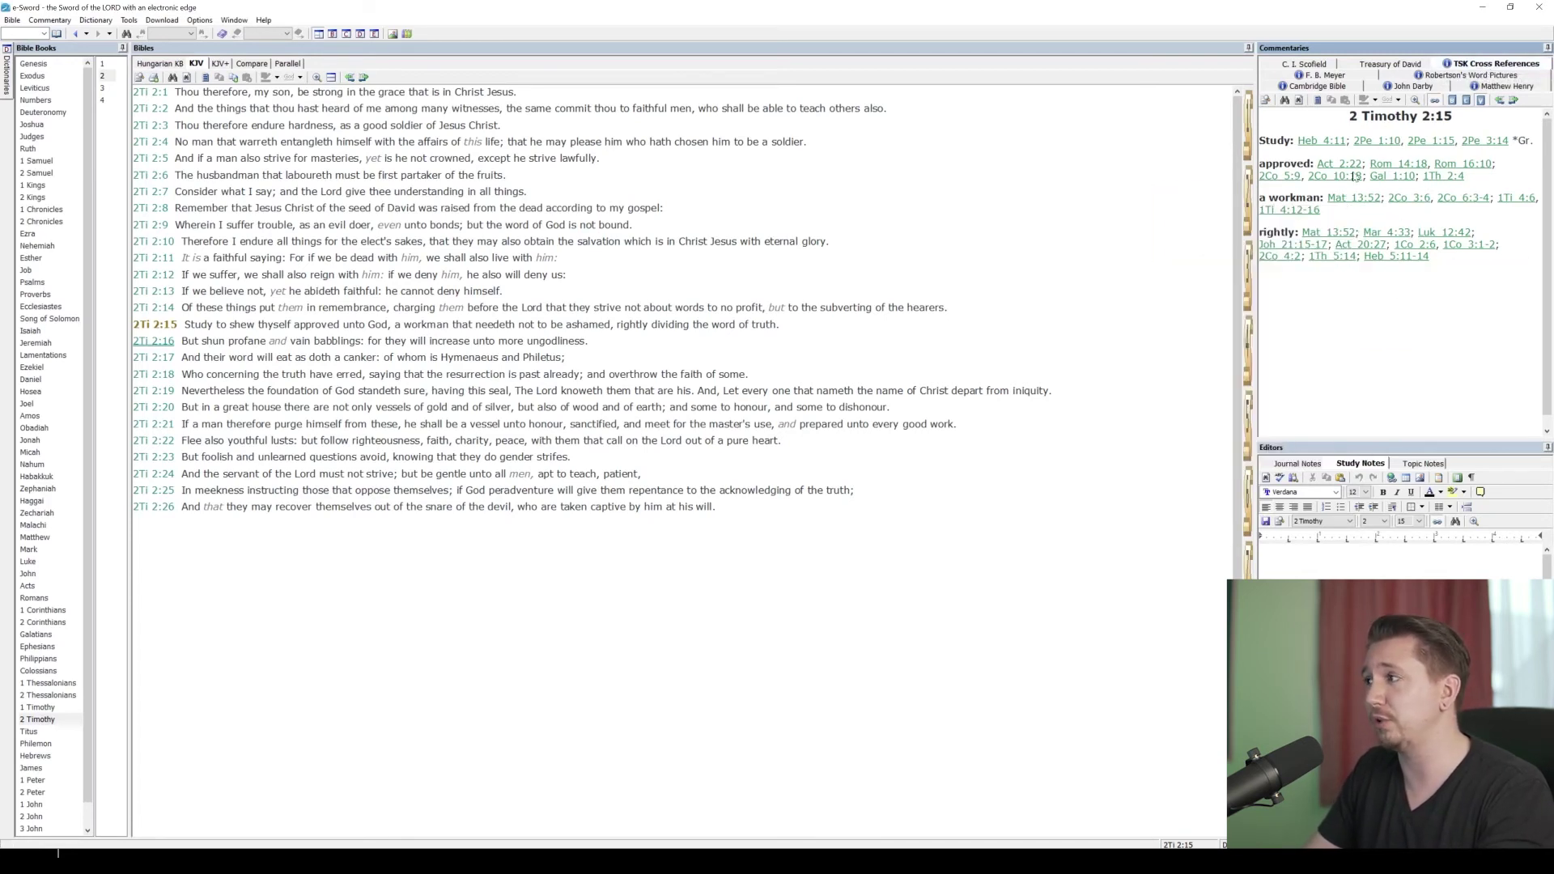
{"action": "left_click", "coordinate": [1321, 65]}
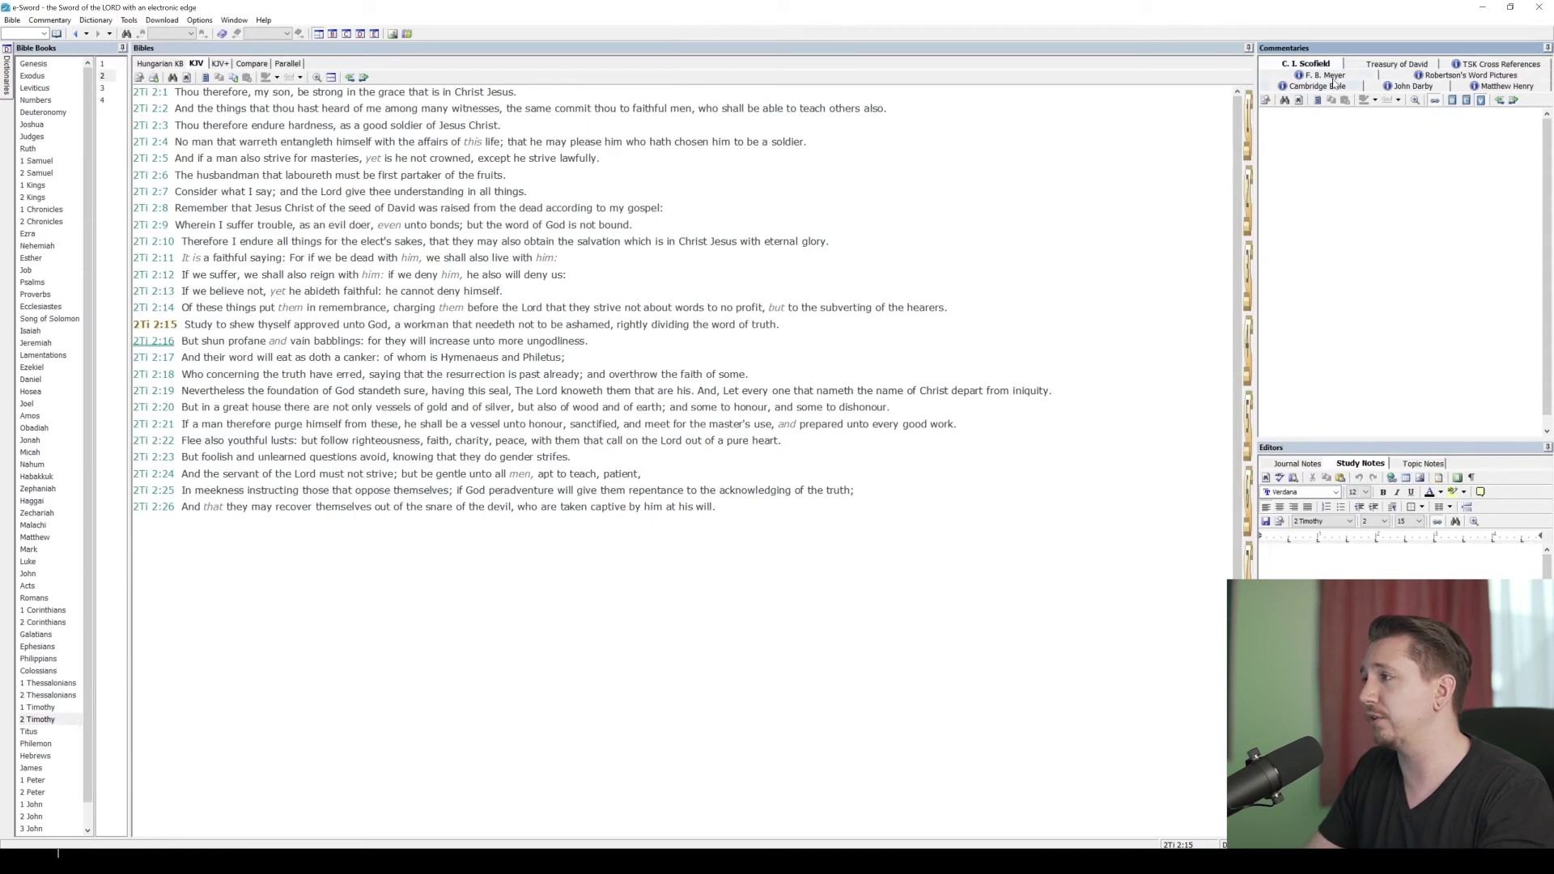
{"action": "left_click", "coordinate": [1381, 66]}
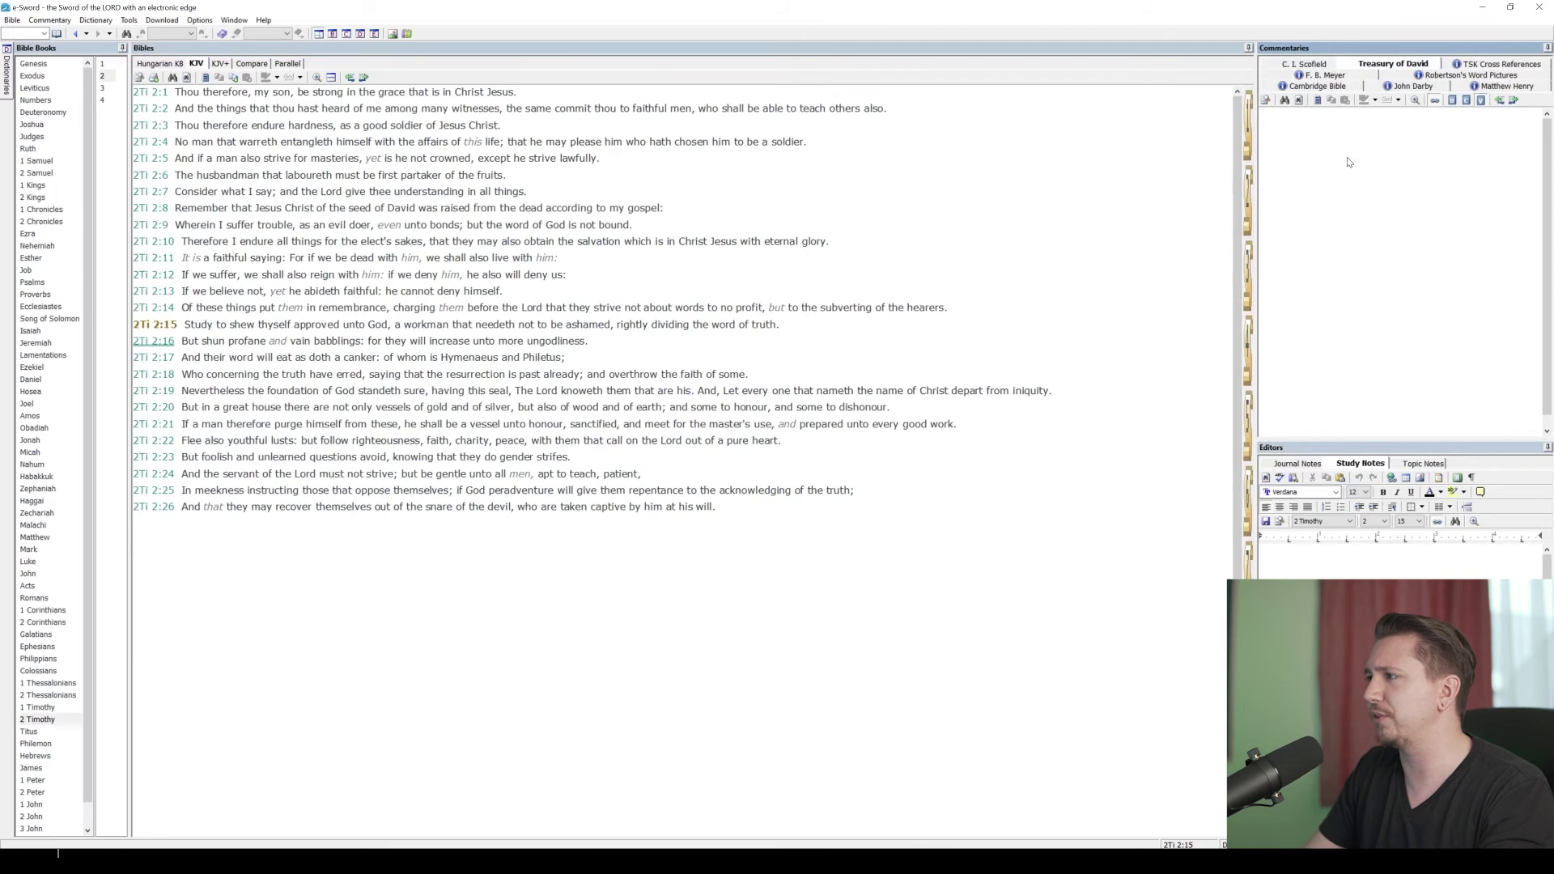
{"action": "left_click", "coordinate": [1400, 85]}
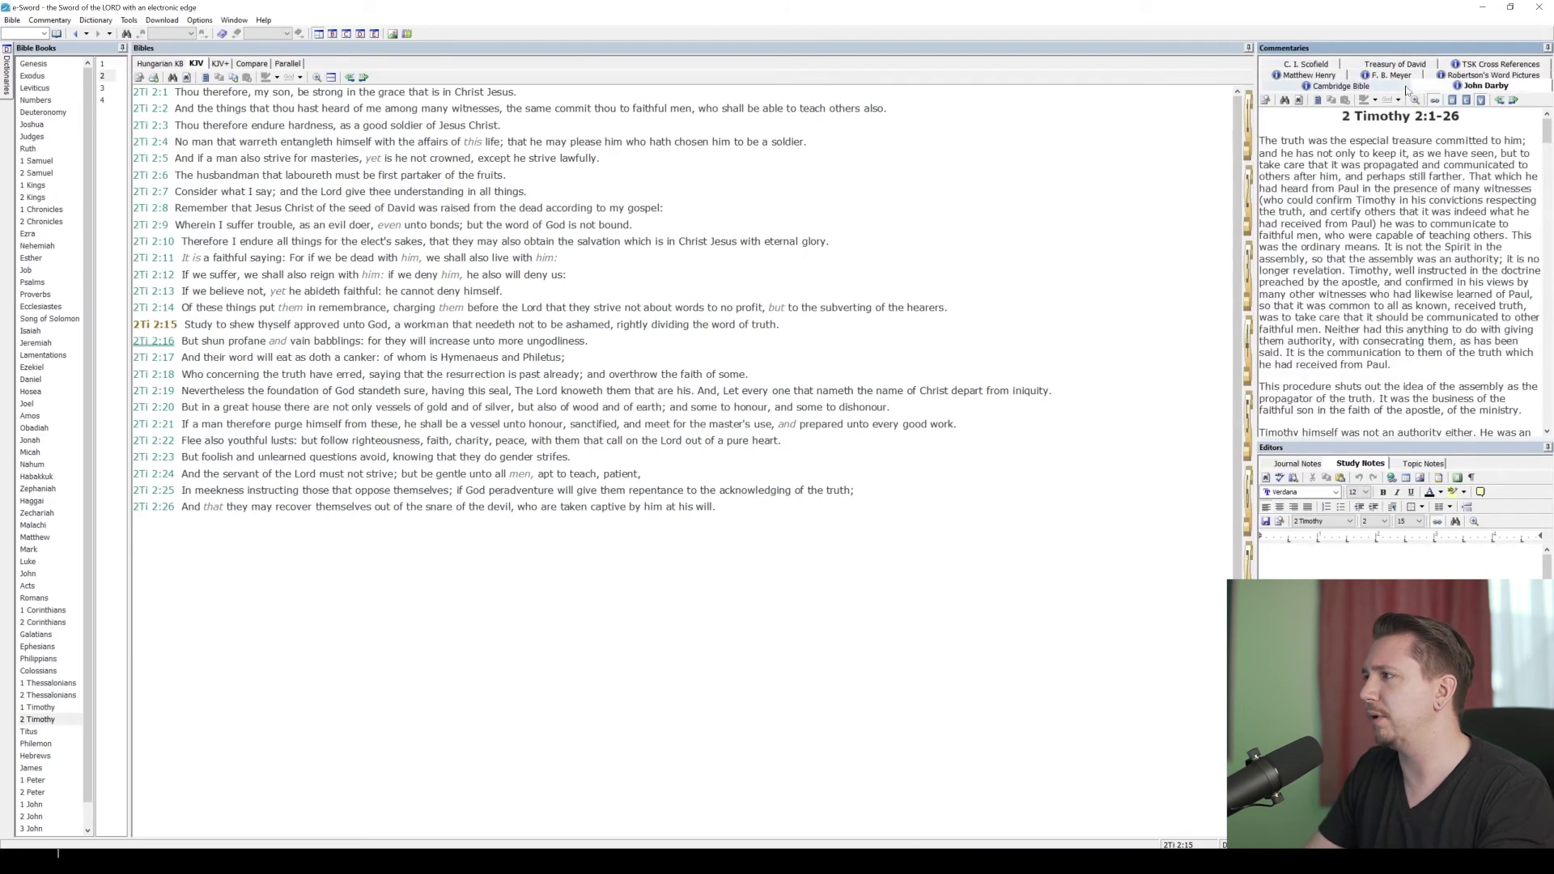
{"action": "left_click", "coordinate": [1346, 86]}
{"action": "left_click", "coordinate": [1311, 75]}
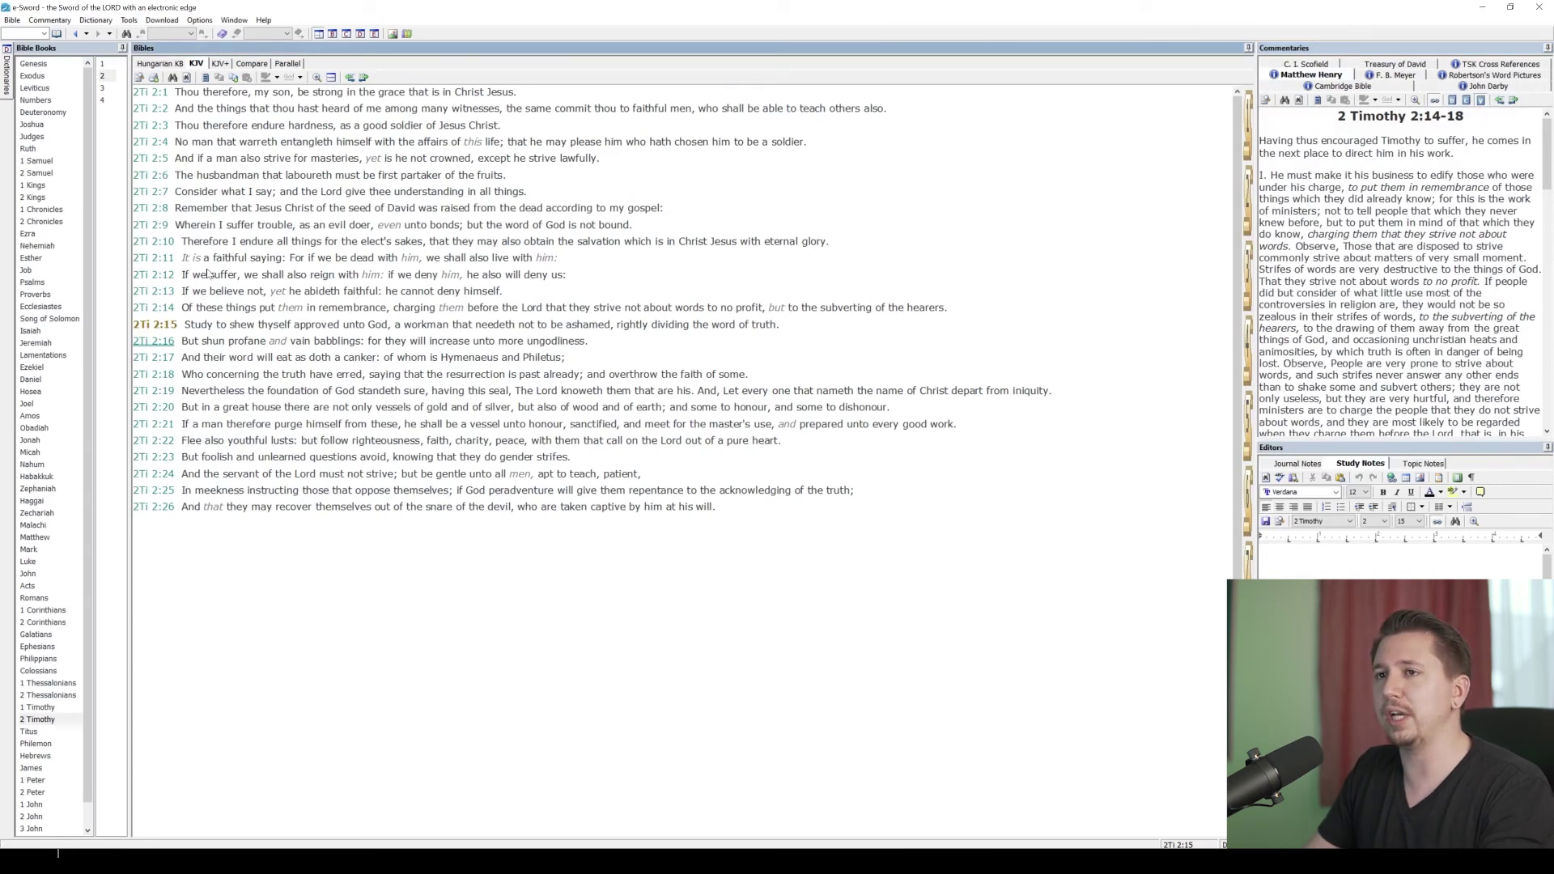
{"action": "mouse_move", "coordinate": [8, 89]}
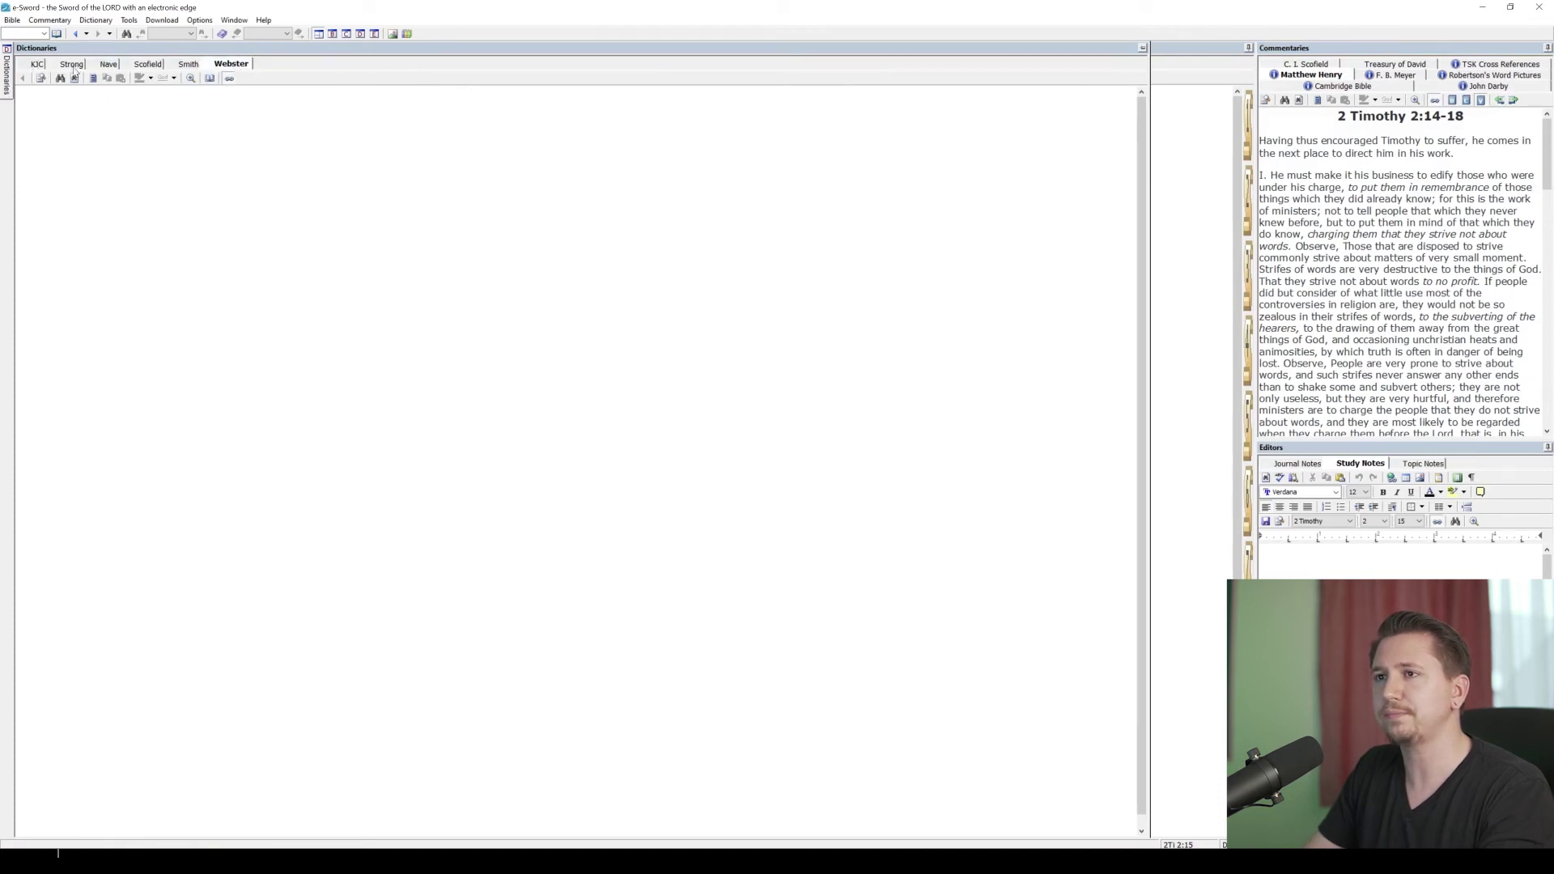
{"action": "left_click", "coordinate": [229, 78]}
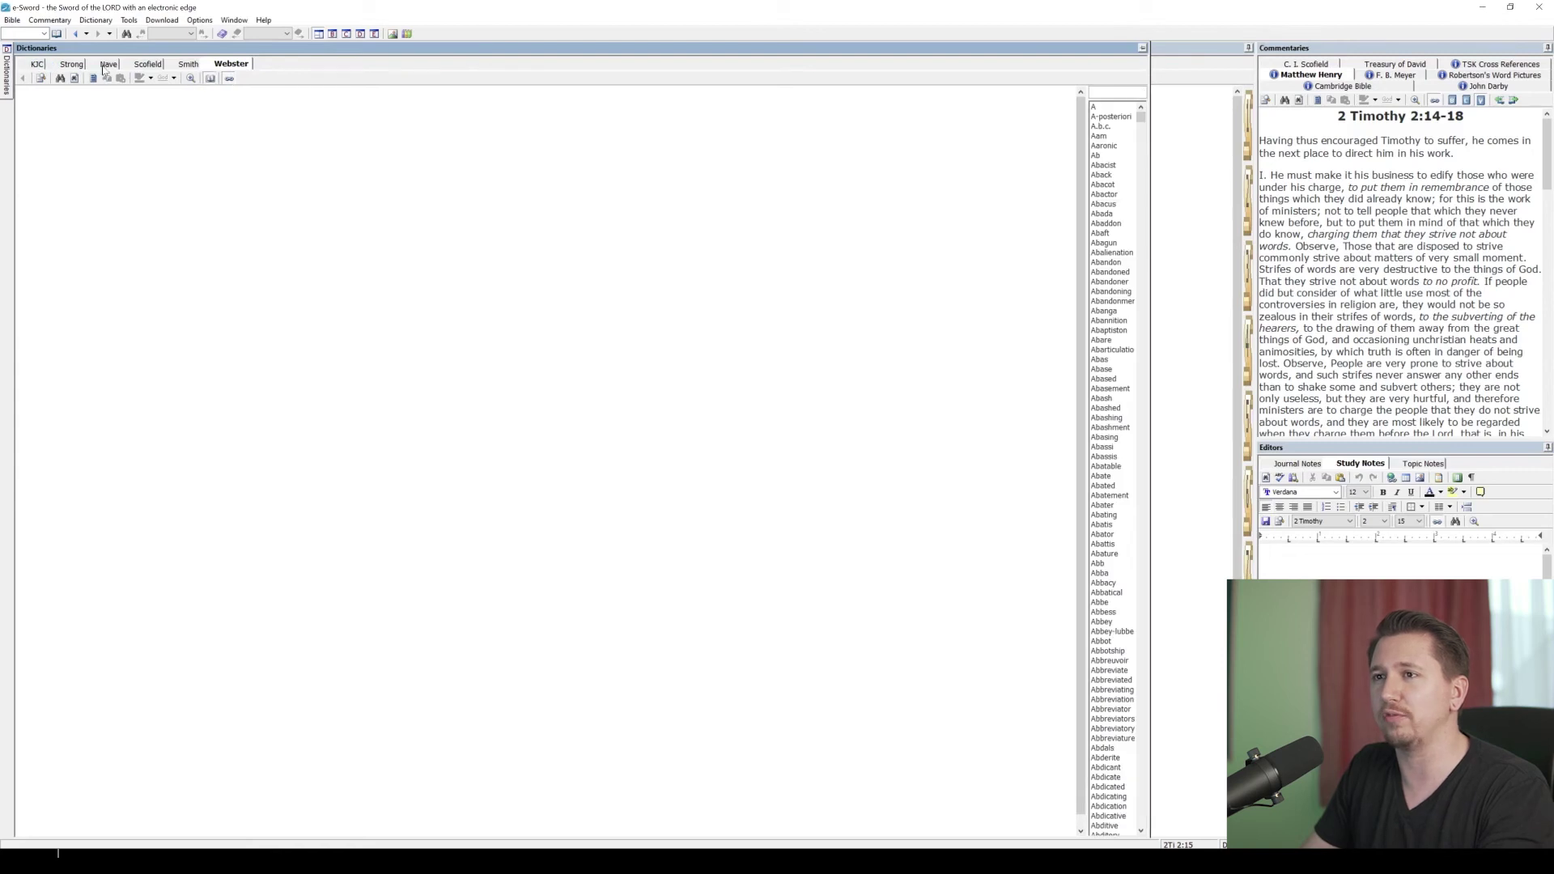
{"action": "left_click", "coordinate": [1173, 53]}
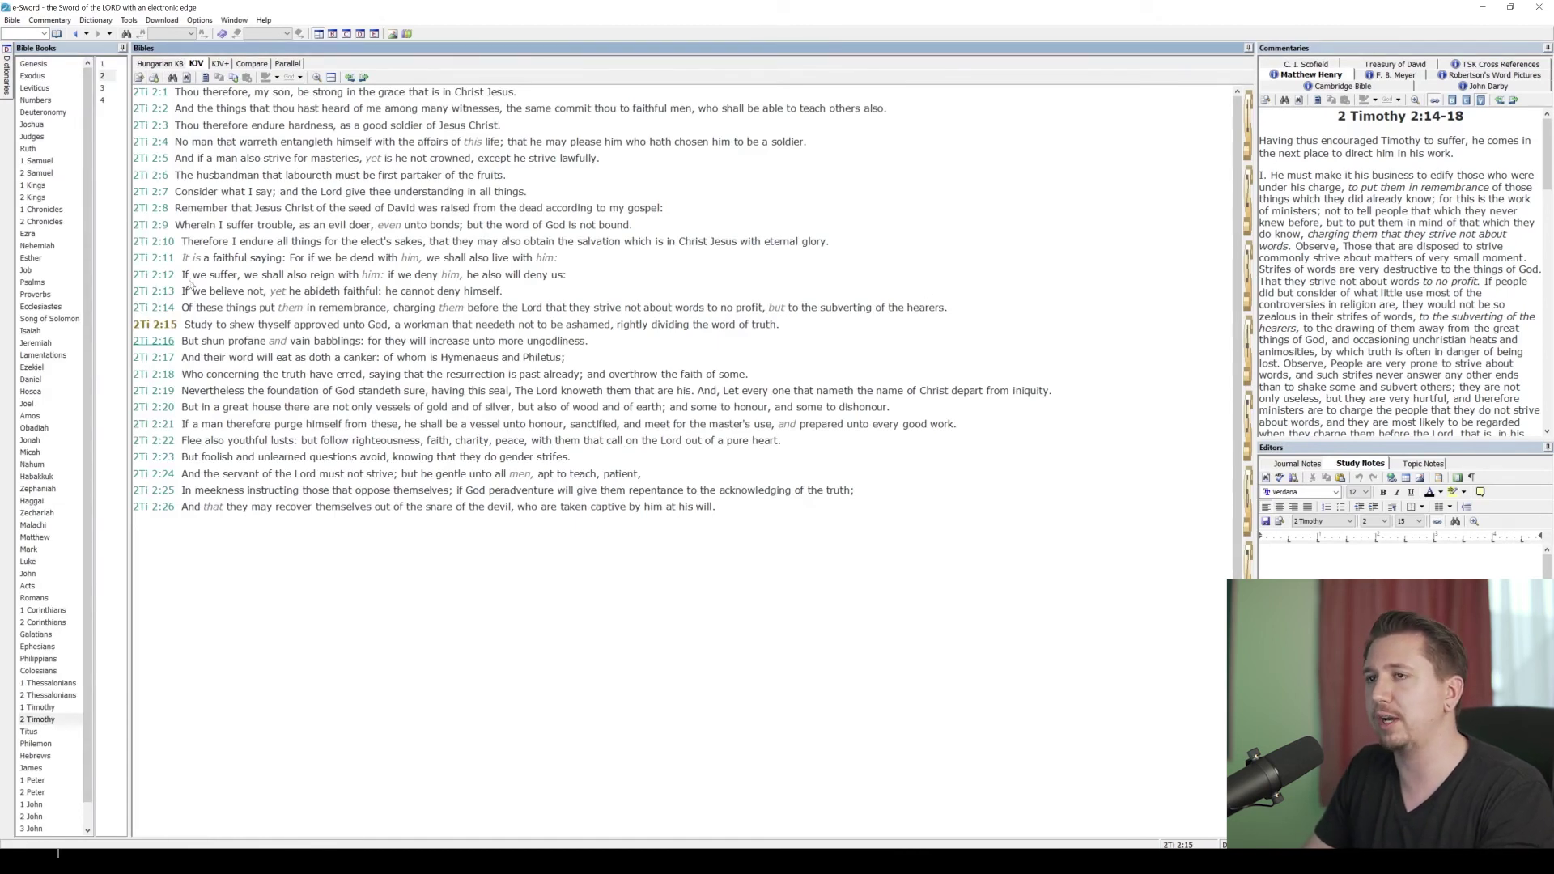
{"action": "left_click", "coordinate": [133, 22]}
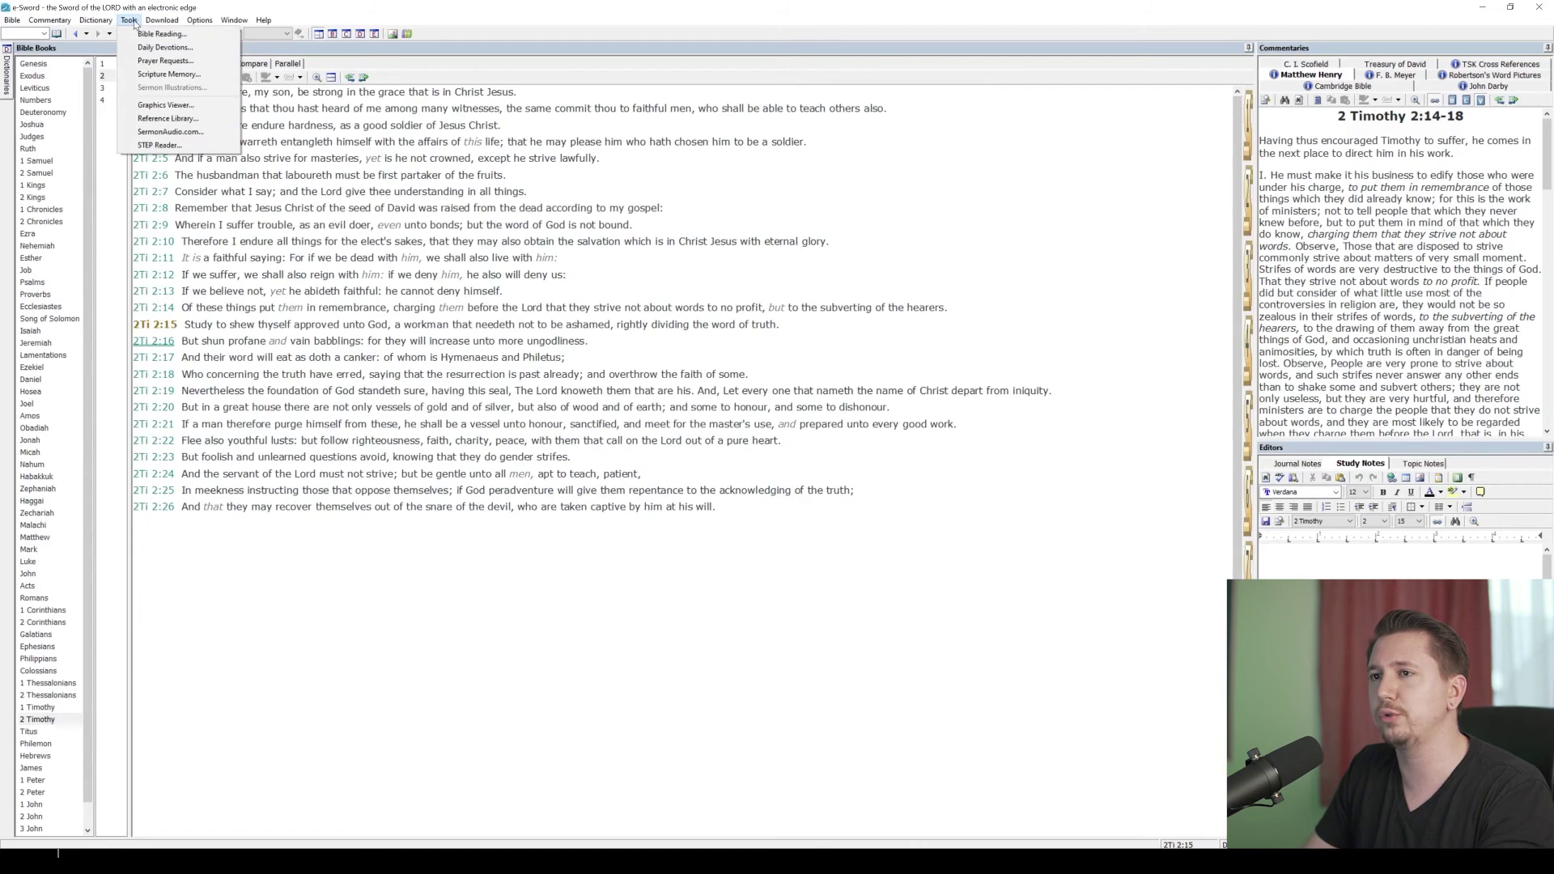
{"action": "left_click", "coordinate": [167, 106]}
{"action": "left_click_drag", "start_coordinate": [589, 117], "coordinate": [511, 81]}
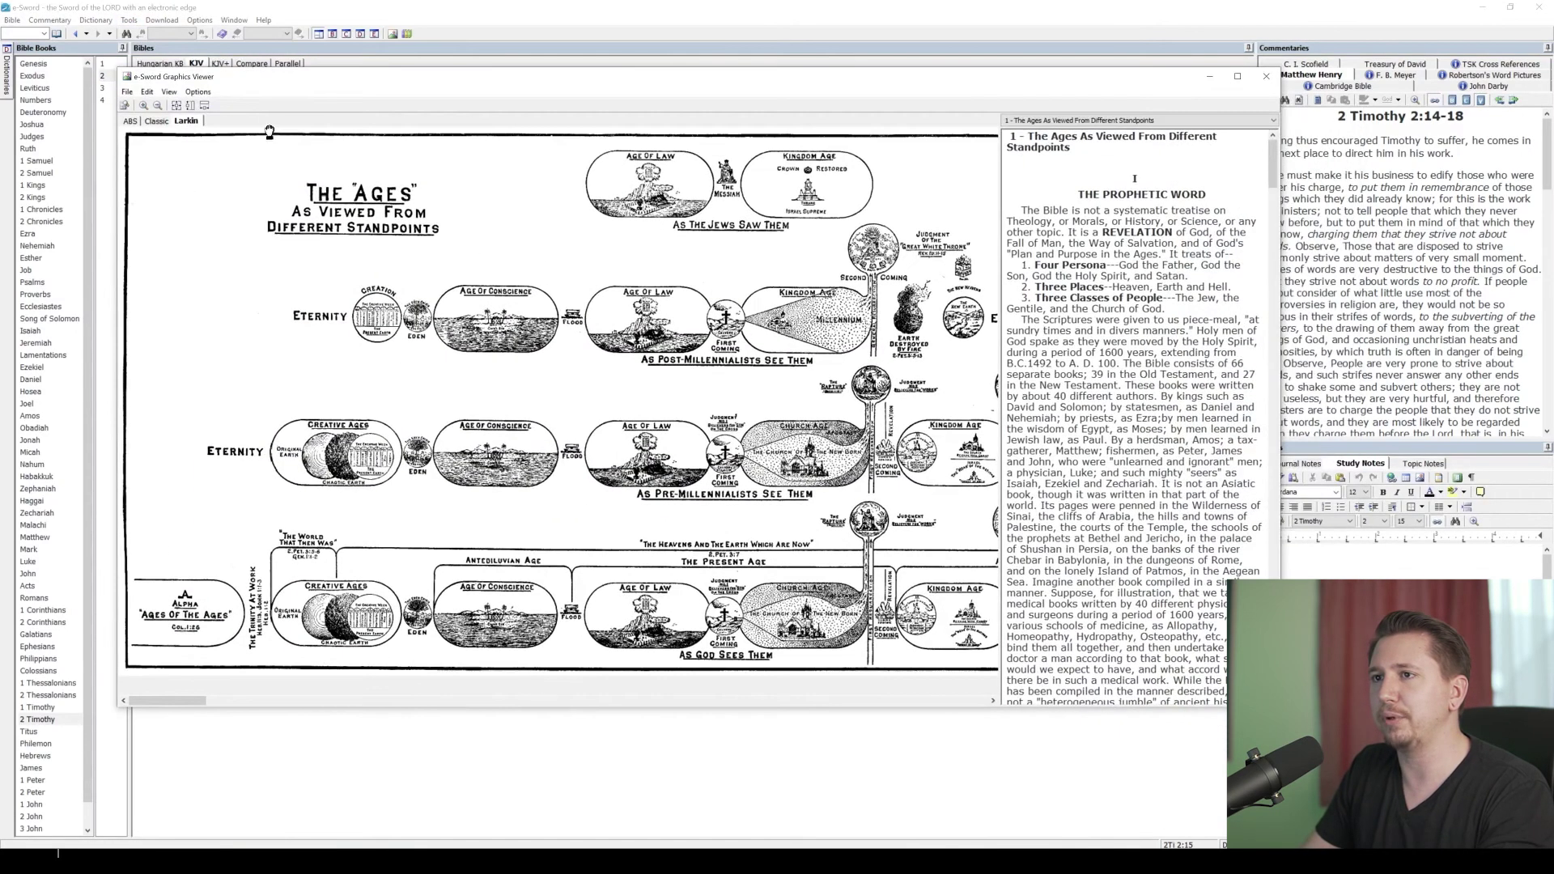
{"action": "left_click", "coordinate": [128, 122]}
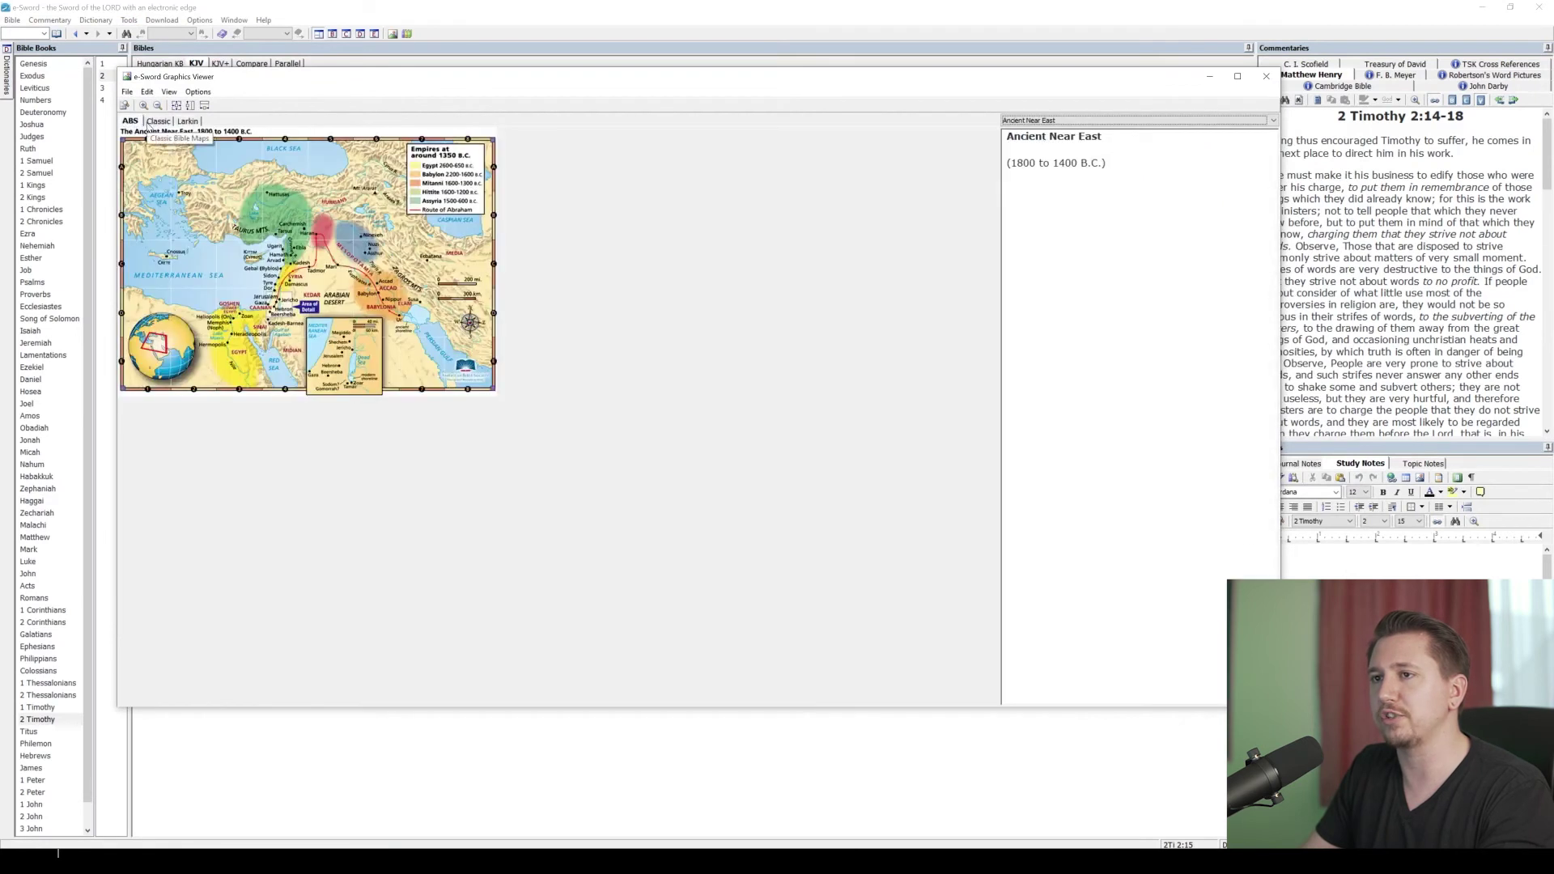
{"action": "left_click", "coordinate": [150, 122]}
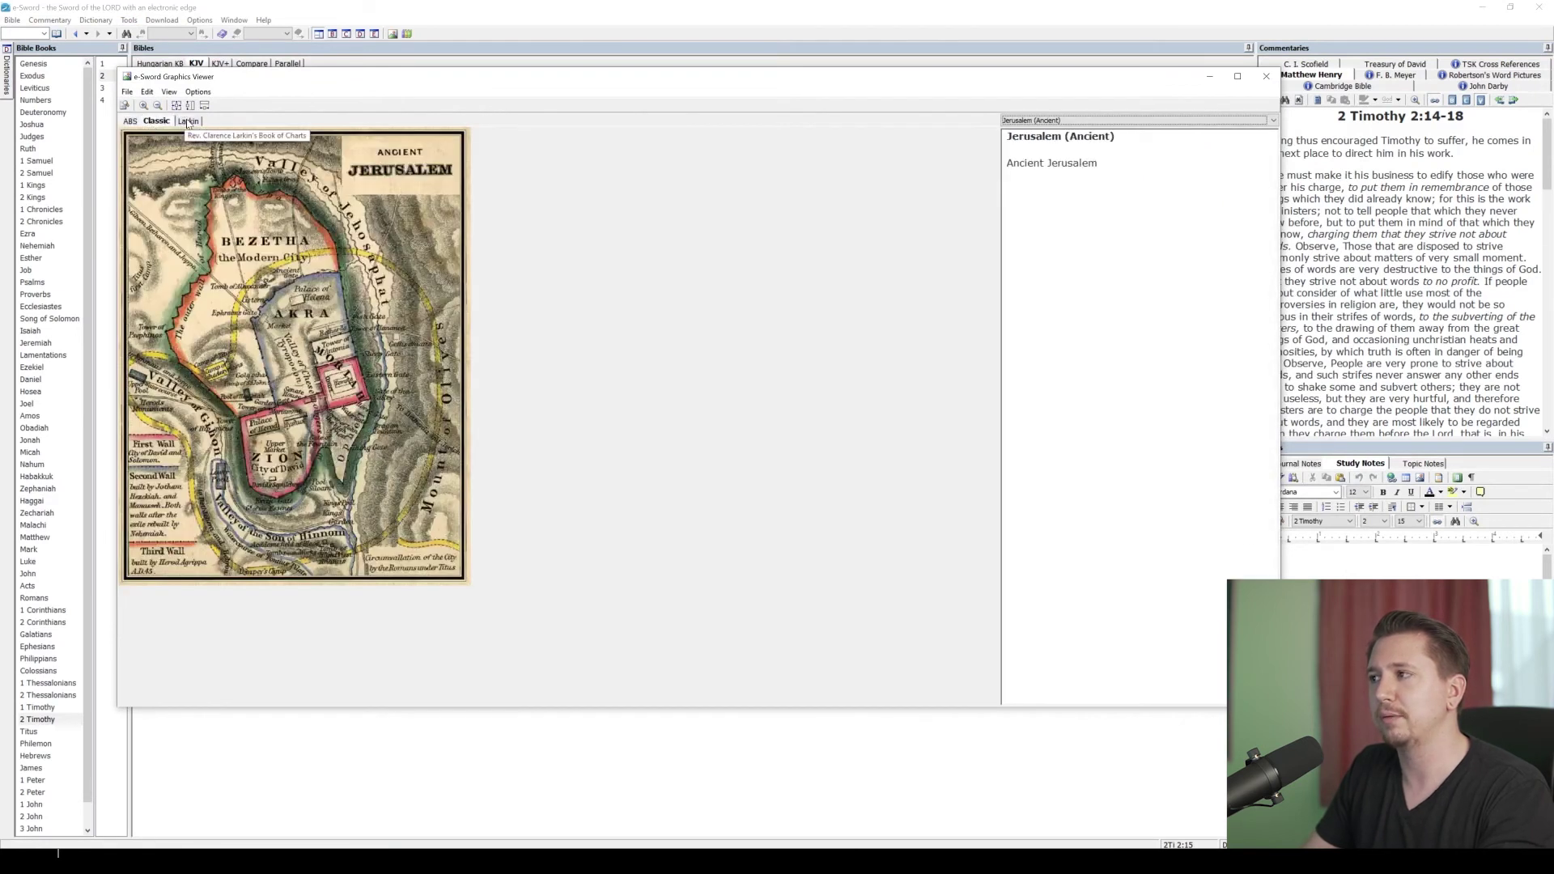
{"action": "left_click", "coordinate": [186, 120]}
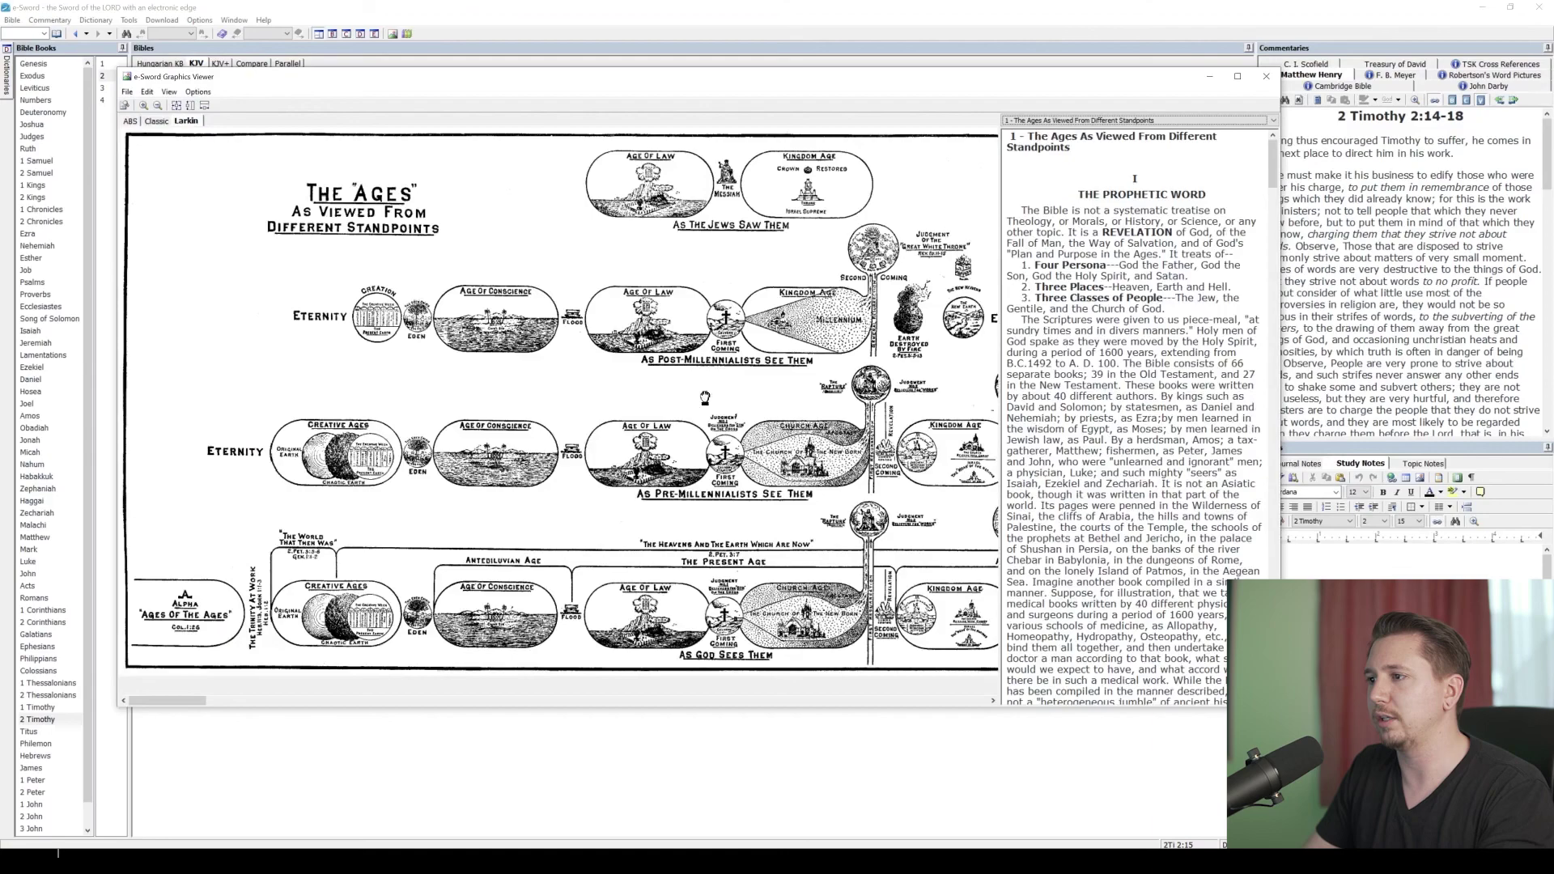
{"action": "left_click_drag", "start_coordinate": [822, 460], "coordinate": [684, 435]}
{"action": "left_click", "coordinate": [1266, 76]}
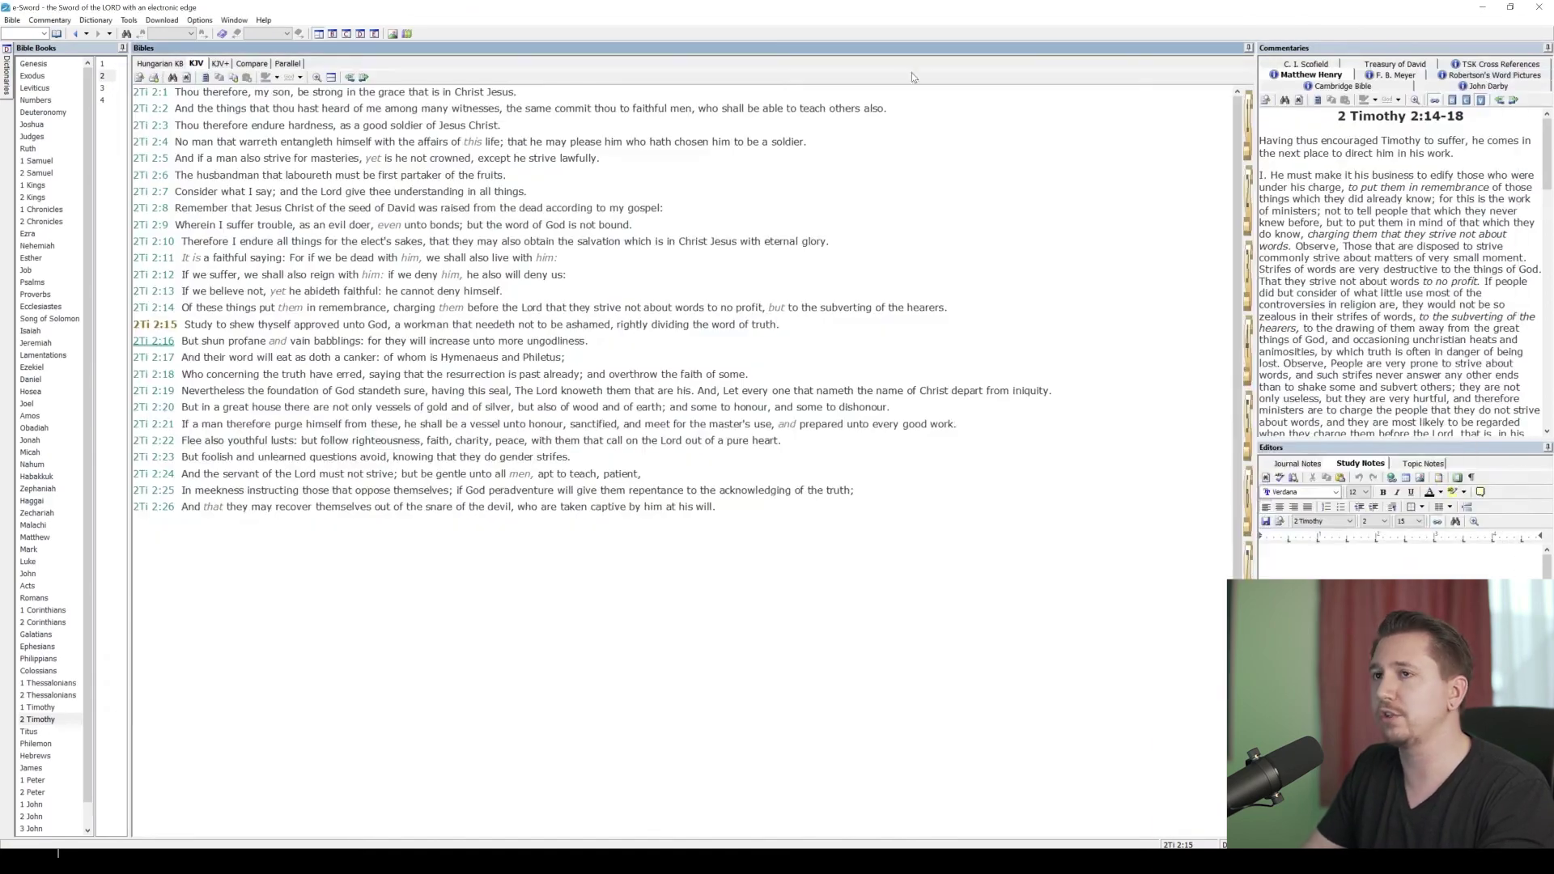
{"action": "left_click", "coordinate": [132, 22]}
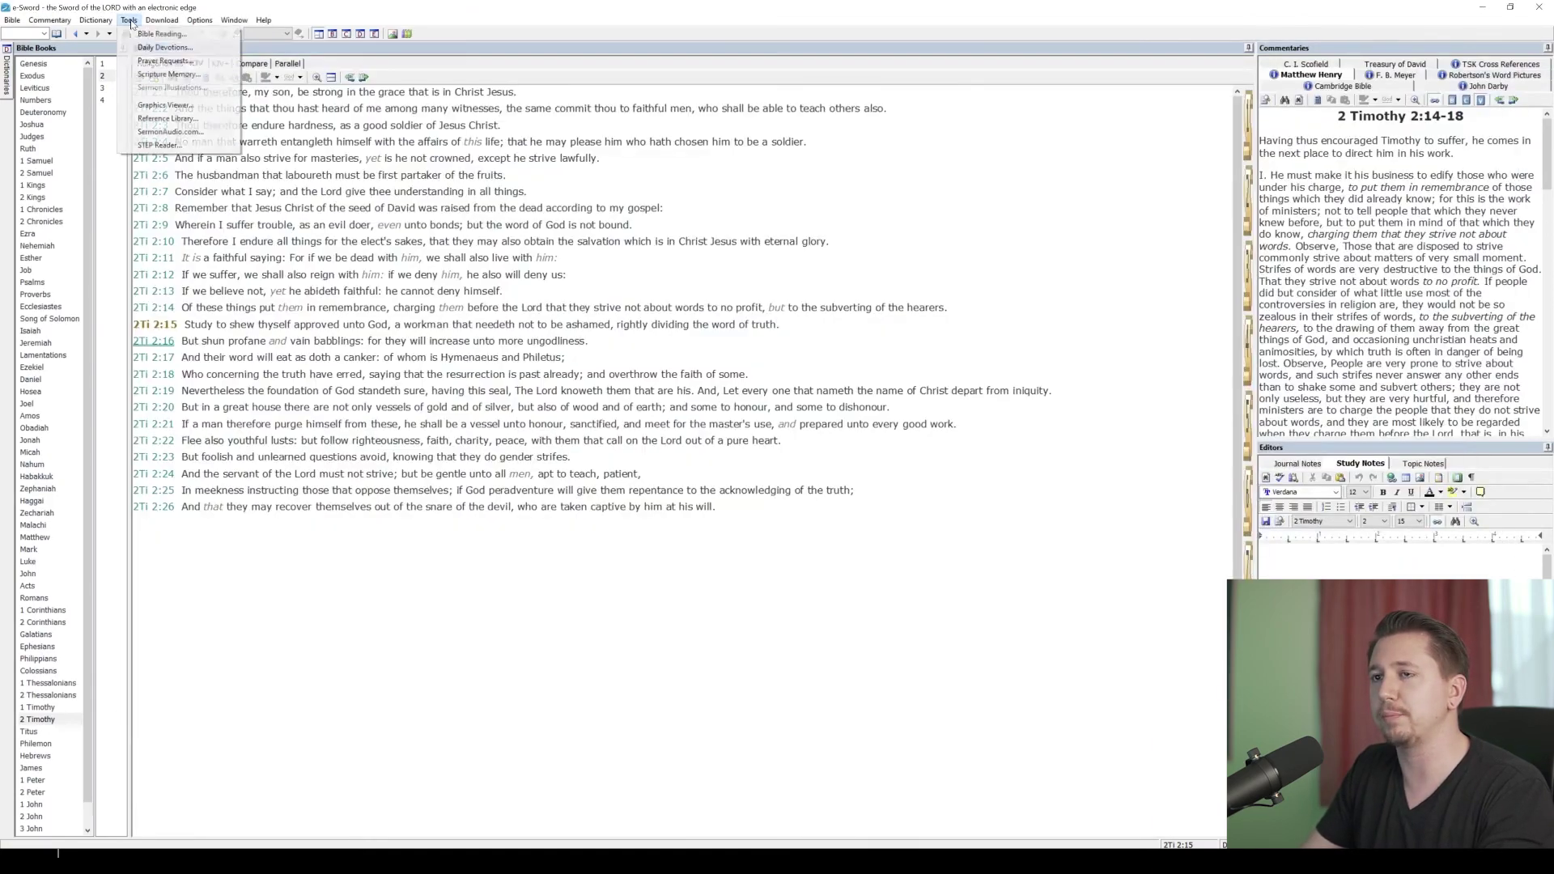
{"action": "left_click", "coordinate": [168, 118]}
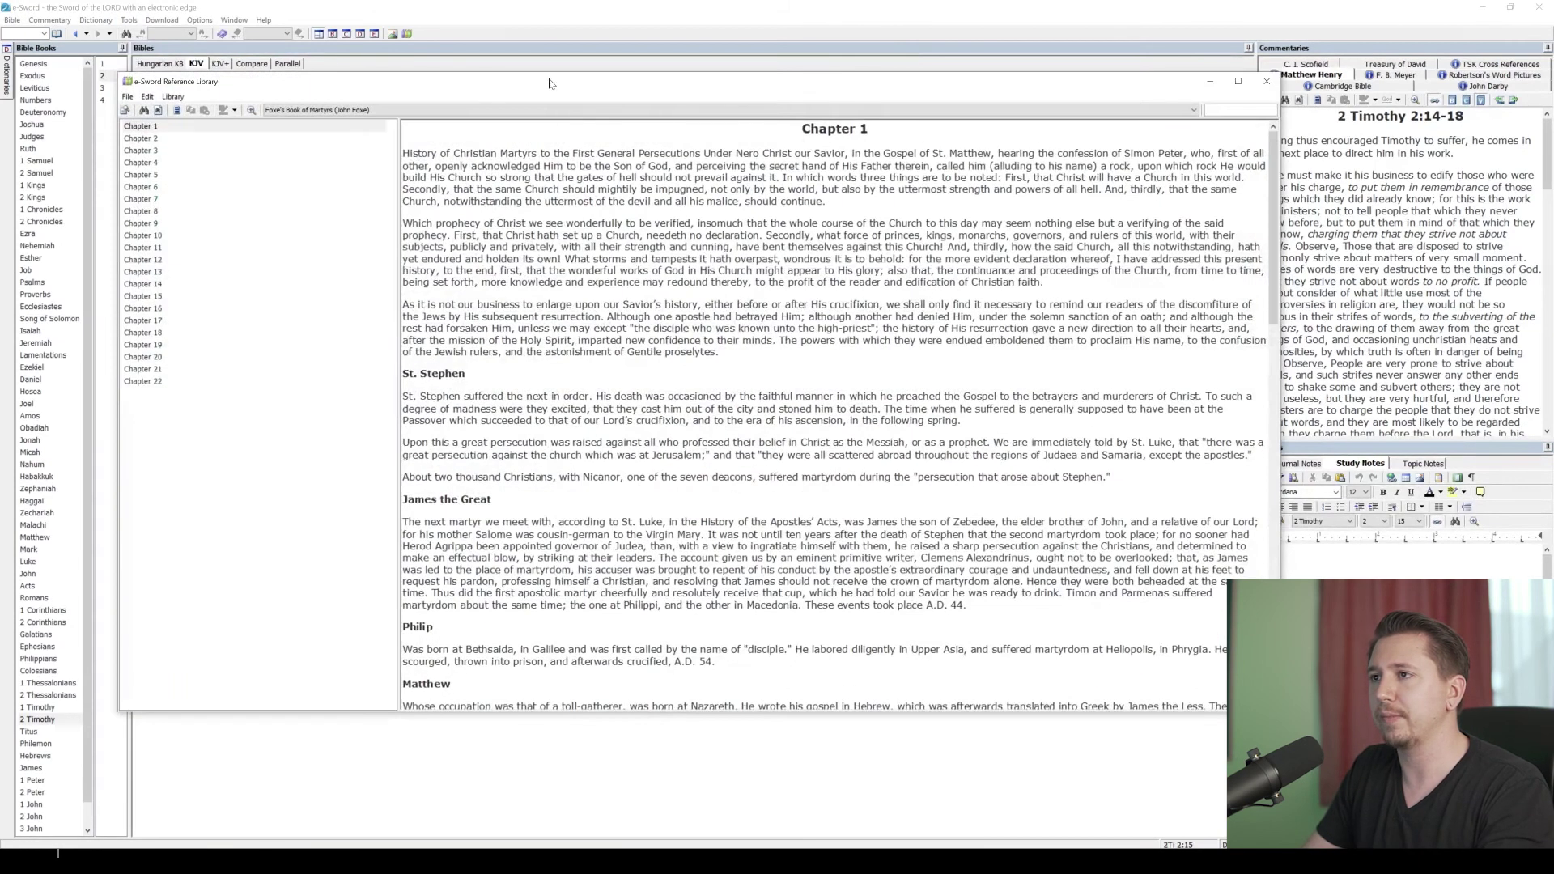
{"action": "left_click_drag", "start_coordinate": [549, 84], "coordinate": [537, 57]}
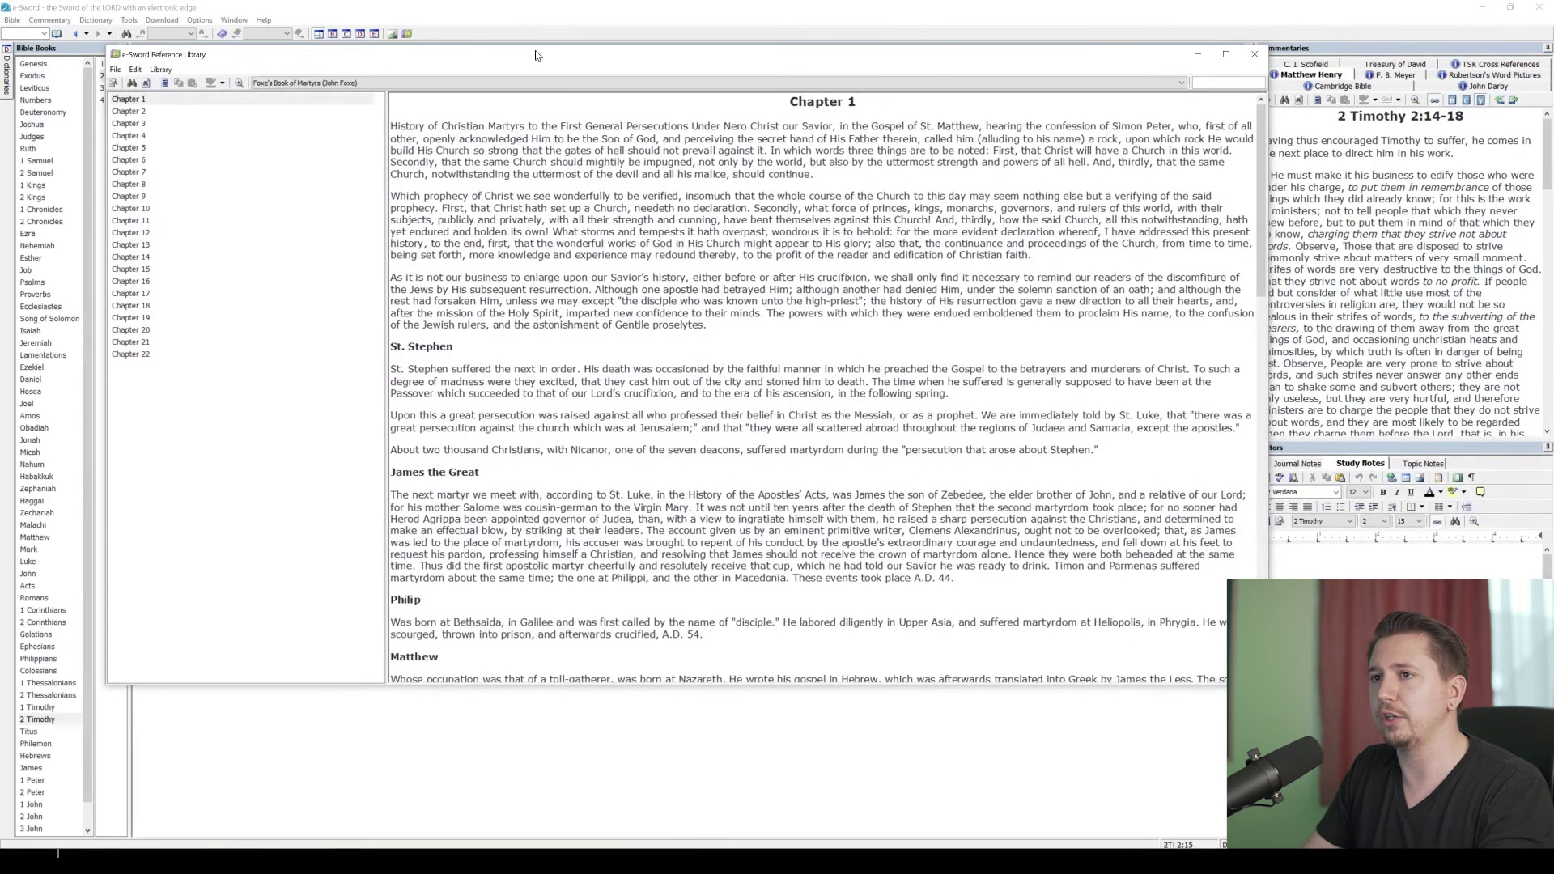
{"action": "left_click", "coordinate": [323, 85]}
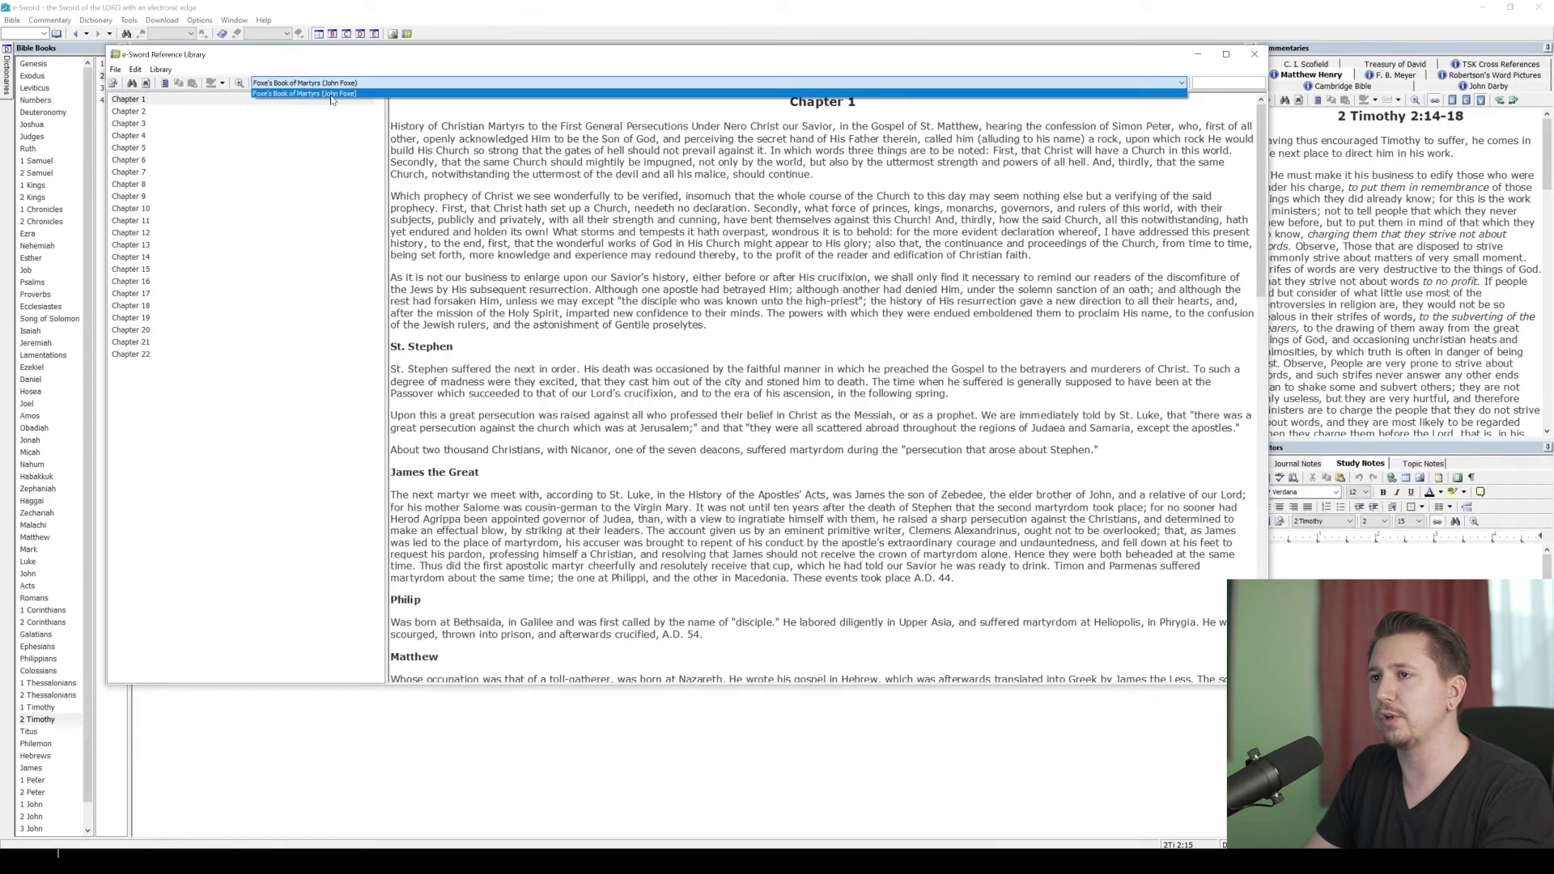
{"action": "left_click", "coordinate": [331, 95]}
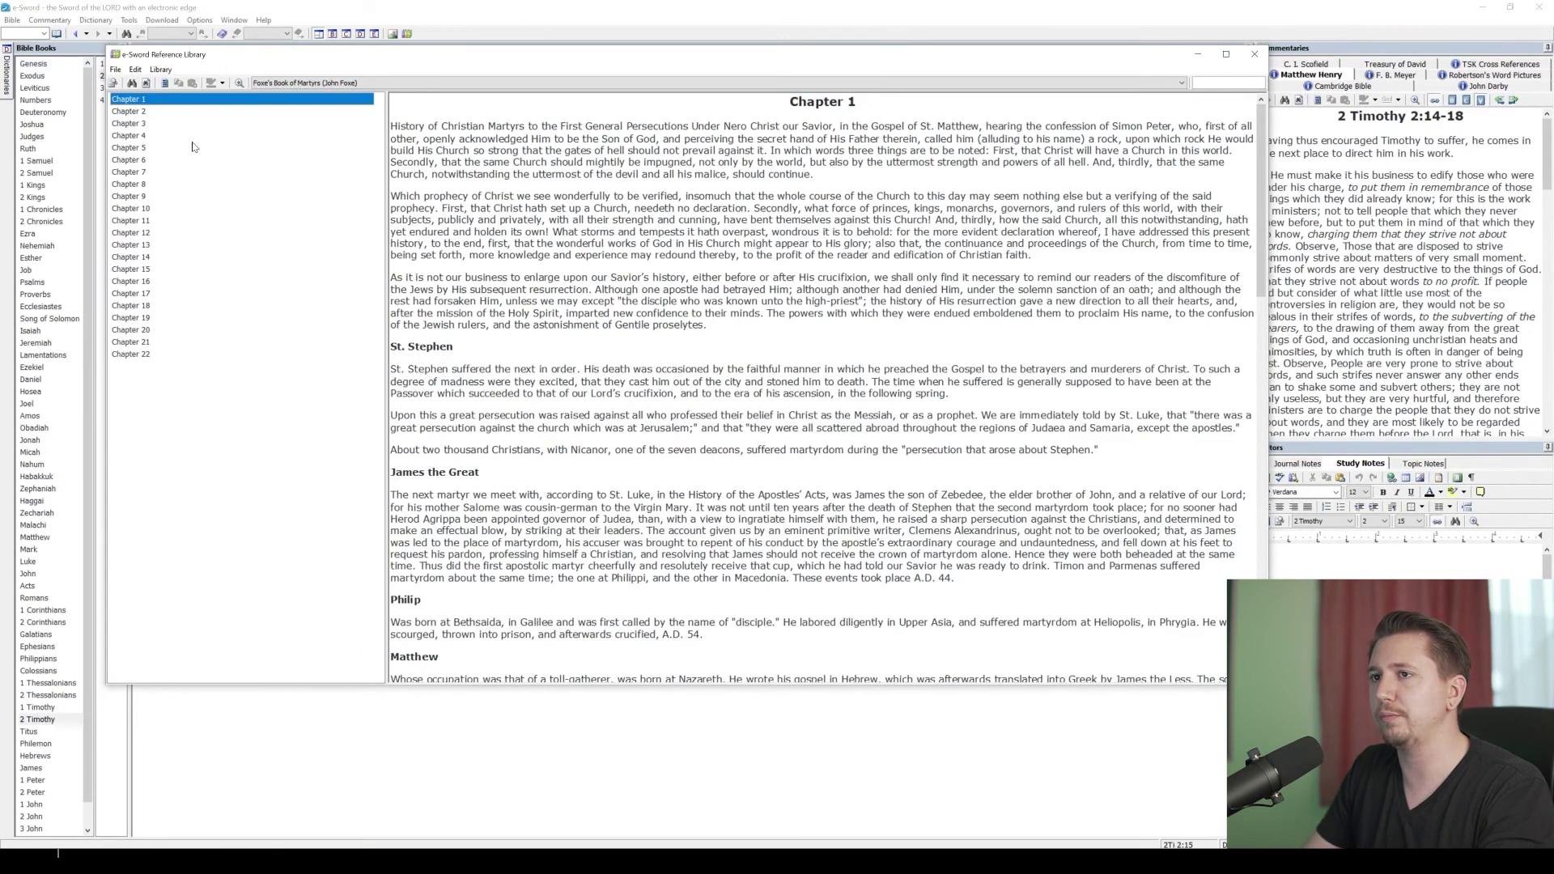
{"action": "left_click", "coordinate": [392, 214]}
{"action": "scroll", "coordinate": [567, 267], "scroll_direction": "down", "scroll_amount": 12}
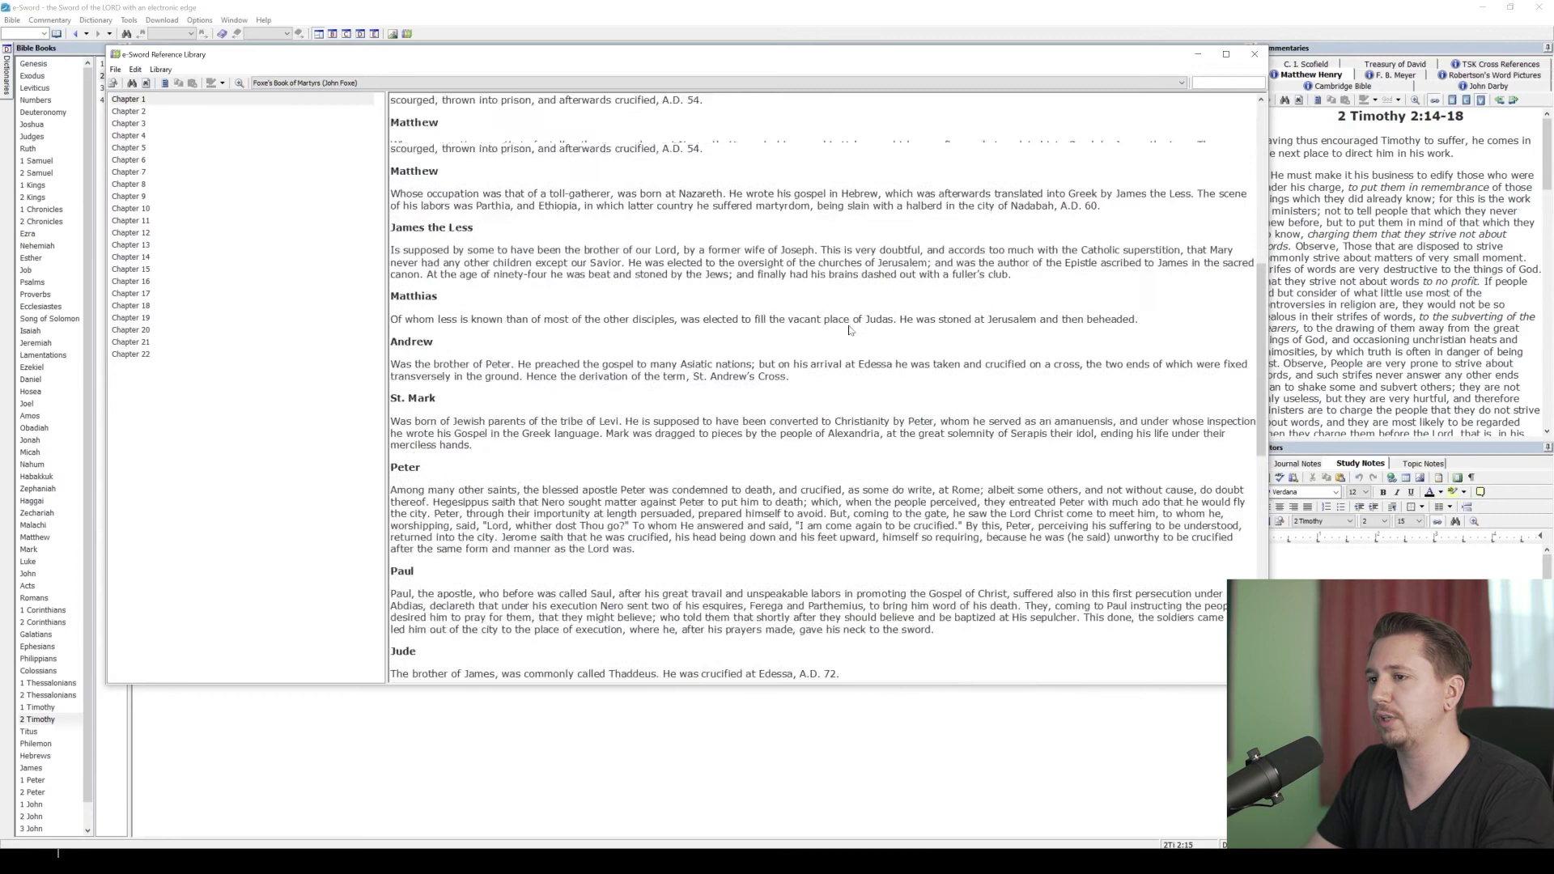
{"action": "scroll", "coordinate": [792, 326], "scroll_direction": "up", "scroll_amount": 10}
{"action": "left_click", "coordinate": [129, 98]}
Search Foxe's Book of Martyrs for 'tyndale' in the Library Search window.
{"action": "left_click", "coordinate": [132, 84]}
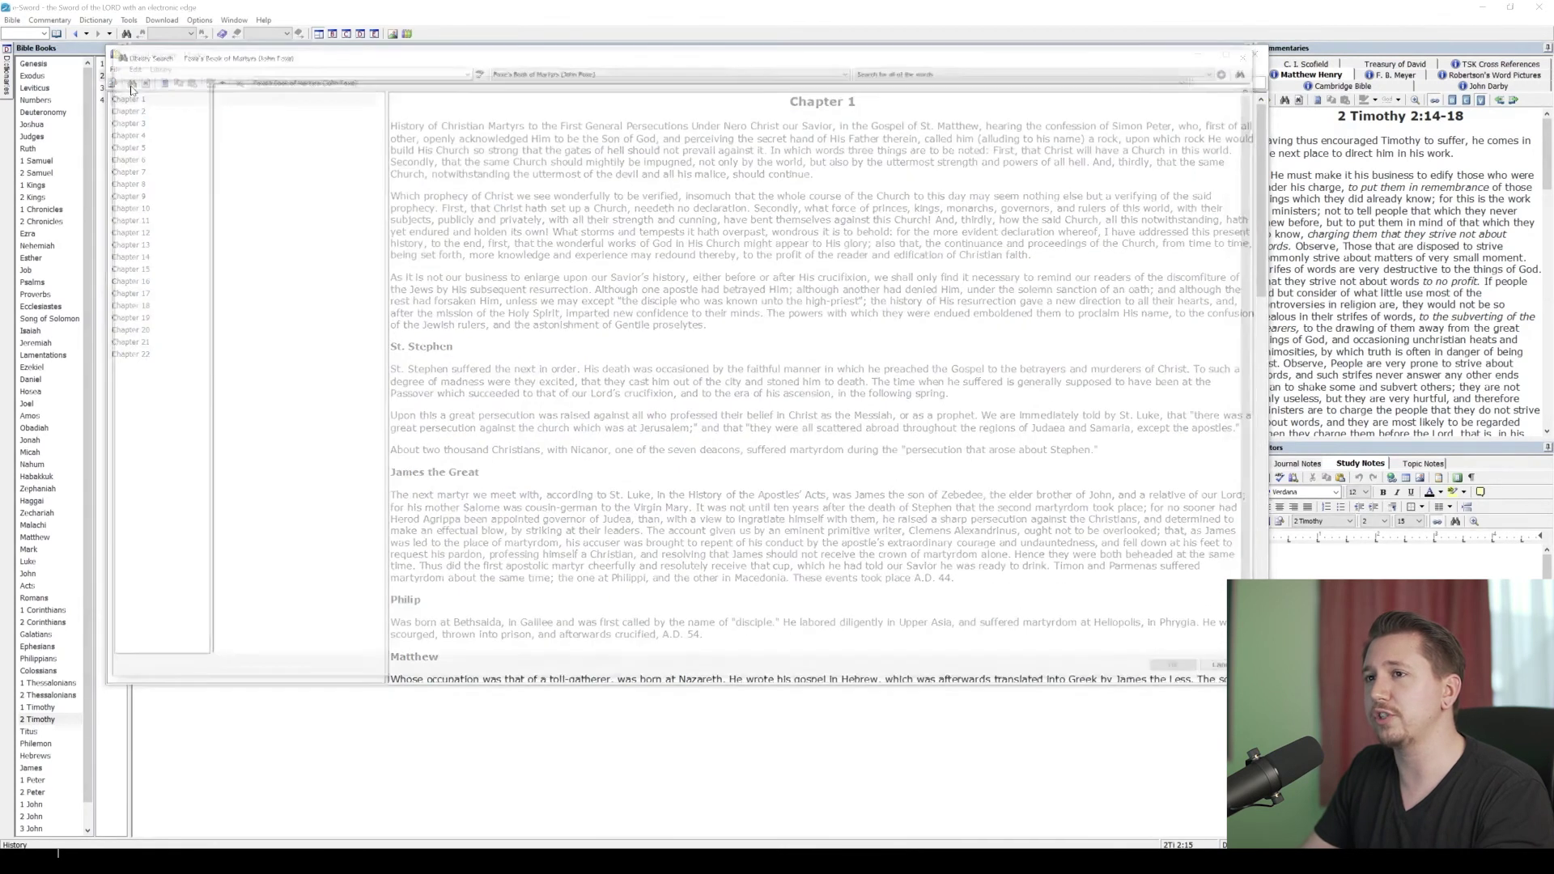
{"action": "left_click_drag", "start_coordinate": [430, 61], "coordinate": [488, 145]}
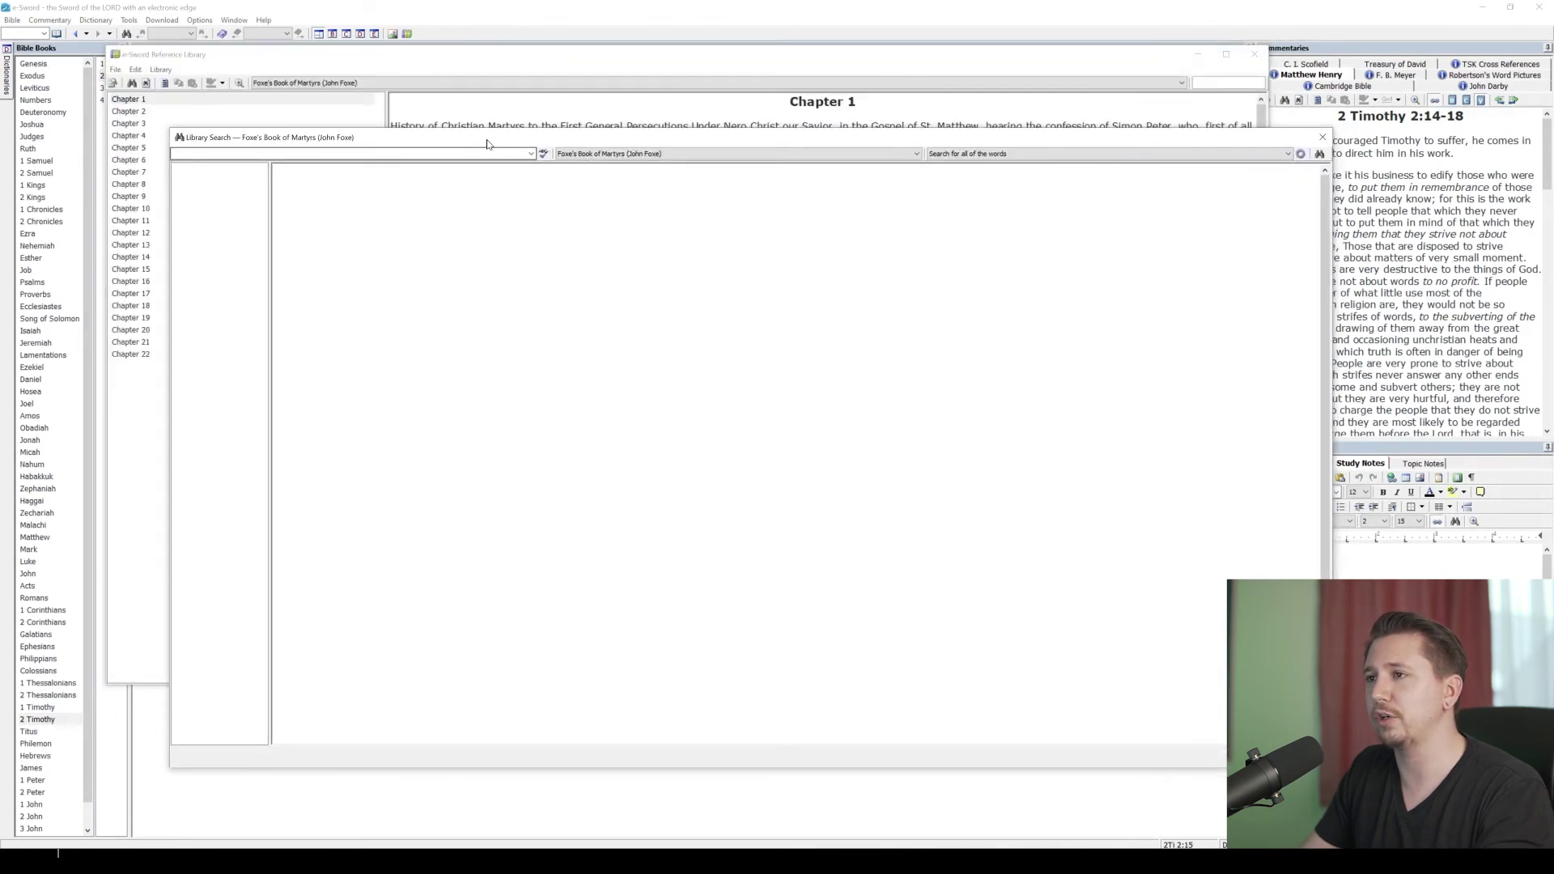
{"action": "left_click", "coordinate": [348, 153]}
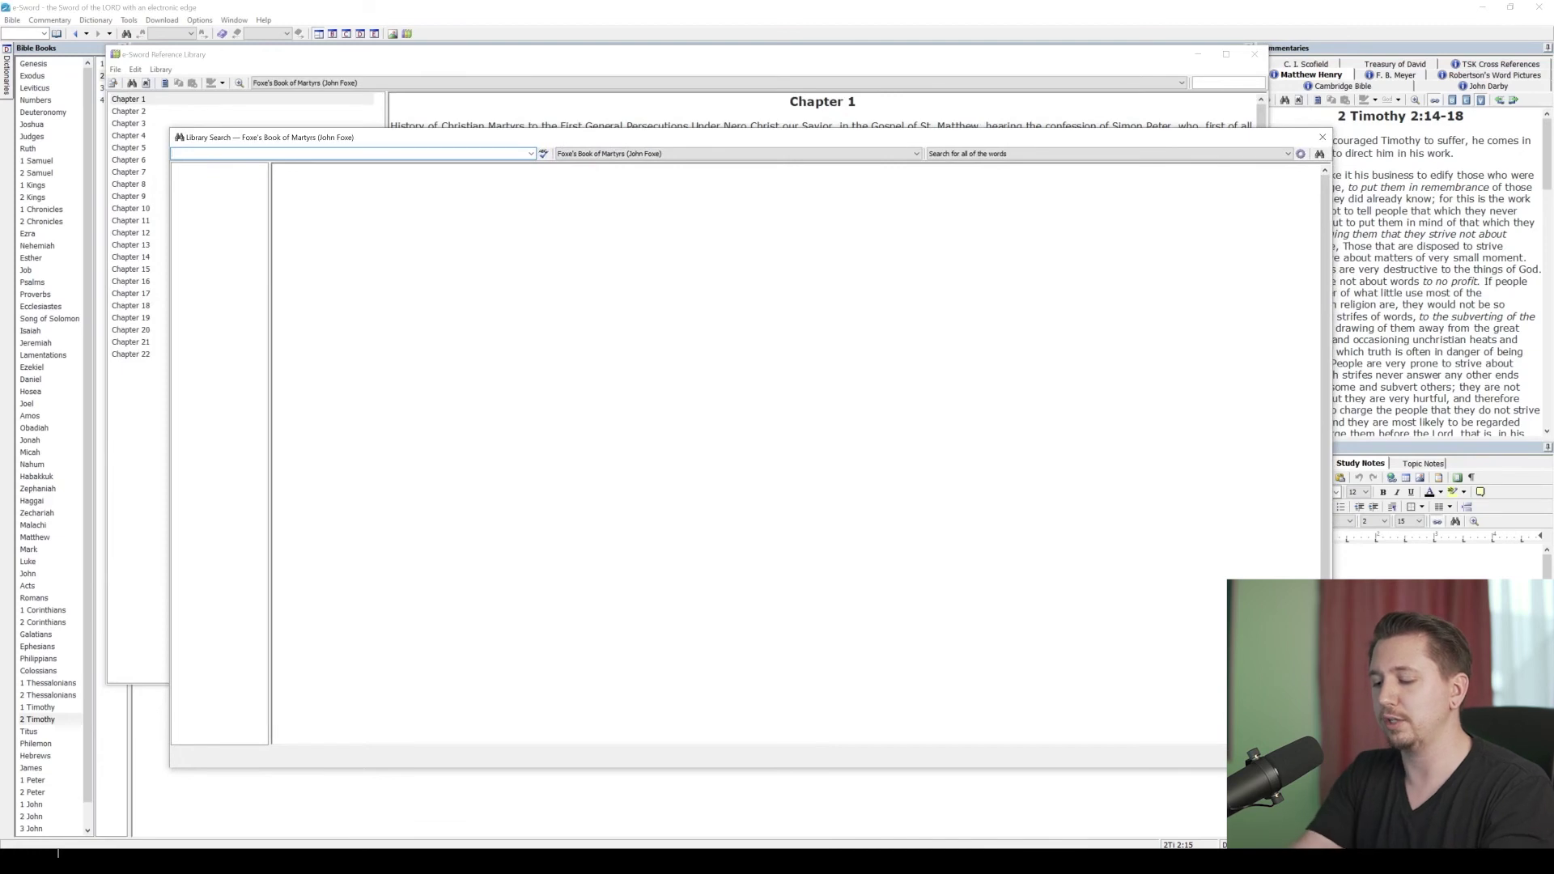
{"action": "type", "text": "tyndale"}
{"action": "key", "text": "Return"}
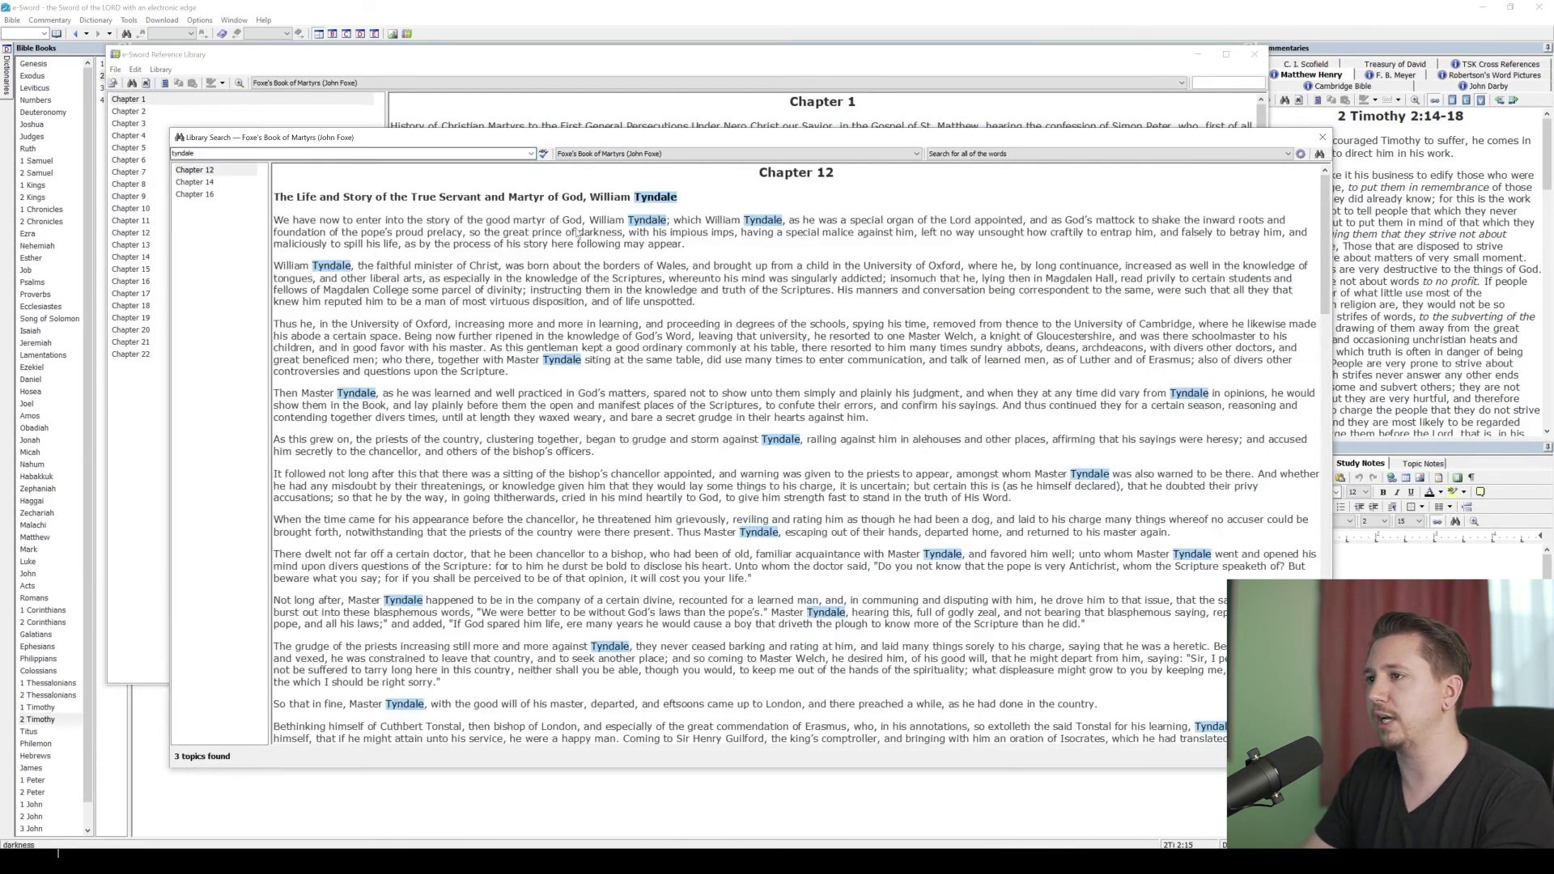
Open the Chapter 12 result and scroll through its Tyndale matches.
{"action": "left_click", "coordinate": [237, 201]}
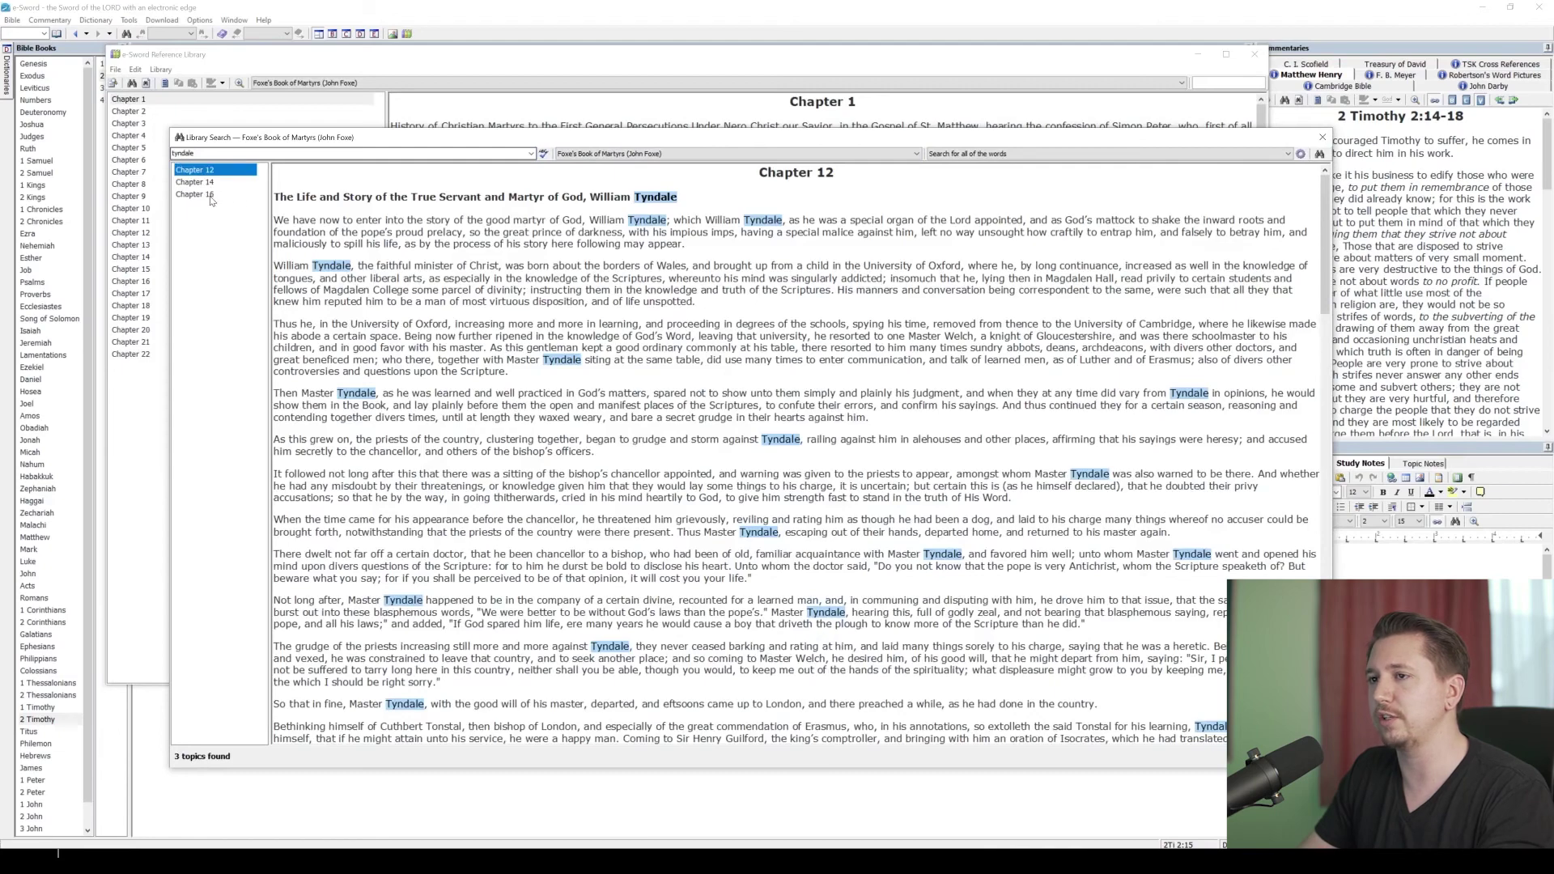
{"action": "left_click", "coordinate": [501, 309]}
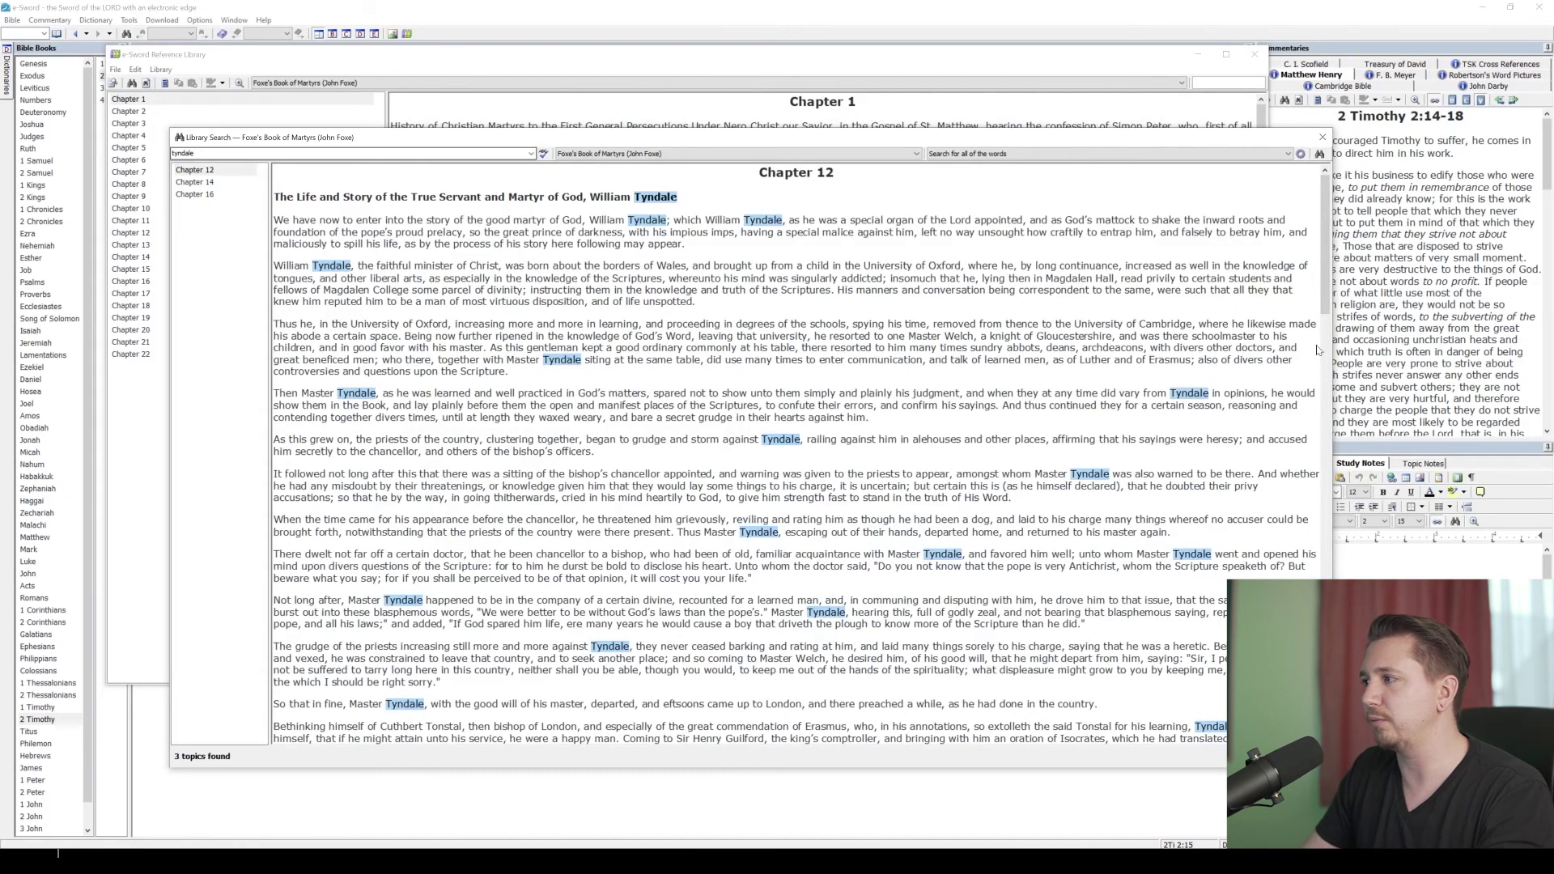
{"action": "left_click_drag", "start_coordinate": [1323, 295], "coordinate": [1324, 571]}
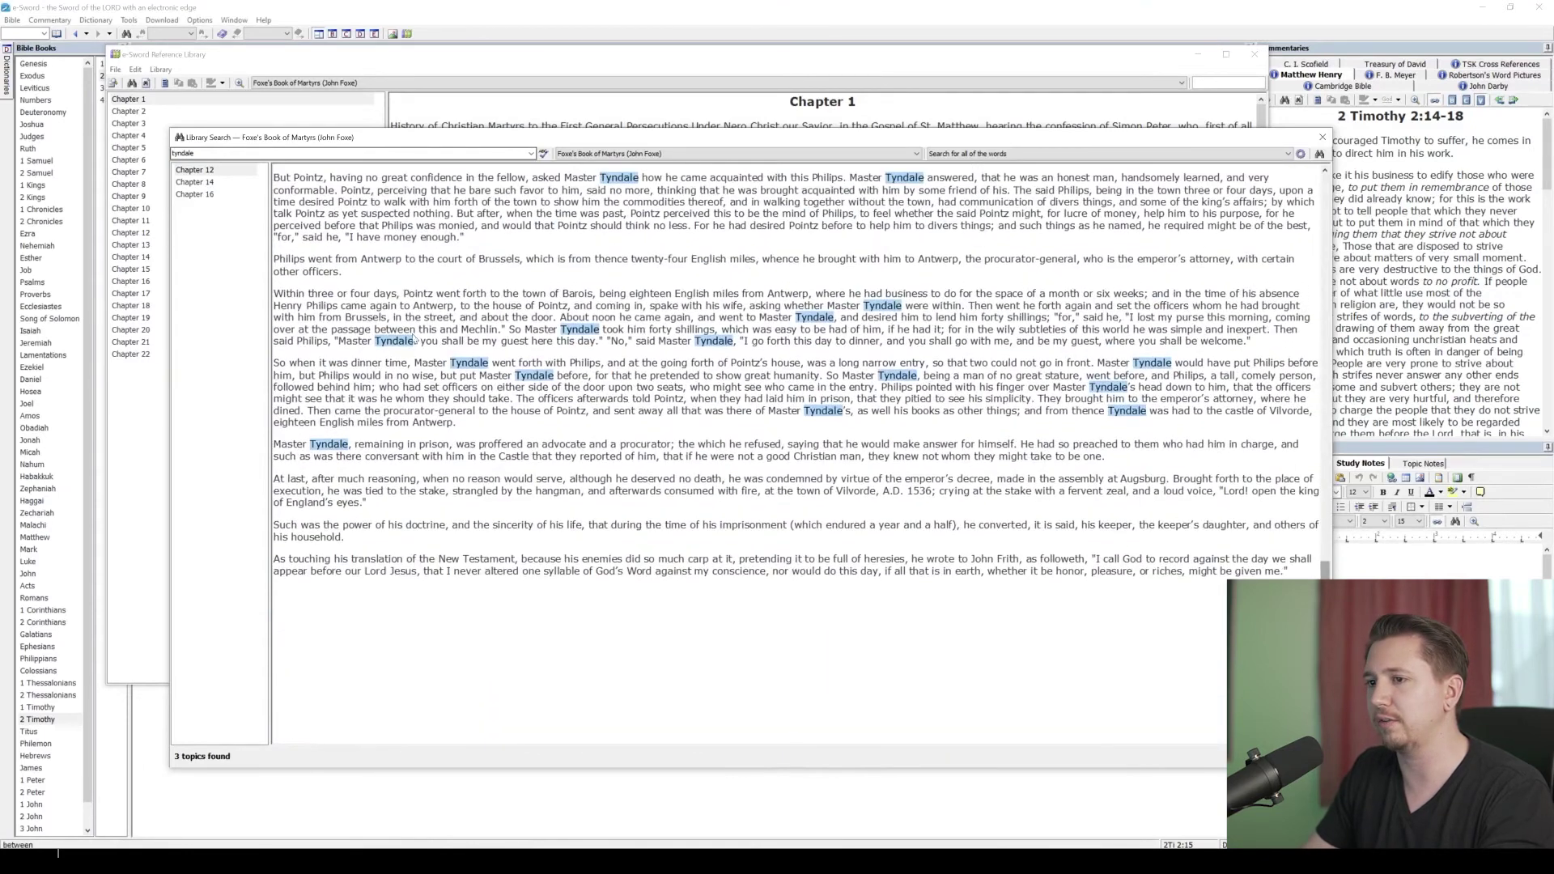
{"action": "scroll", "coordinate": [556, 510], "scroll_direction": "up", "scroll_amount": 10}
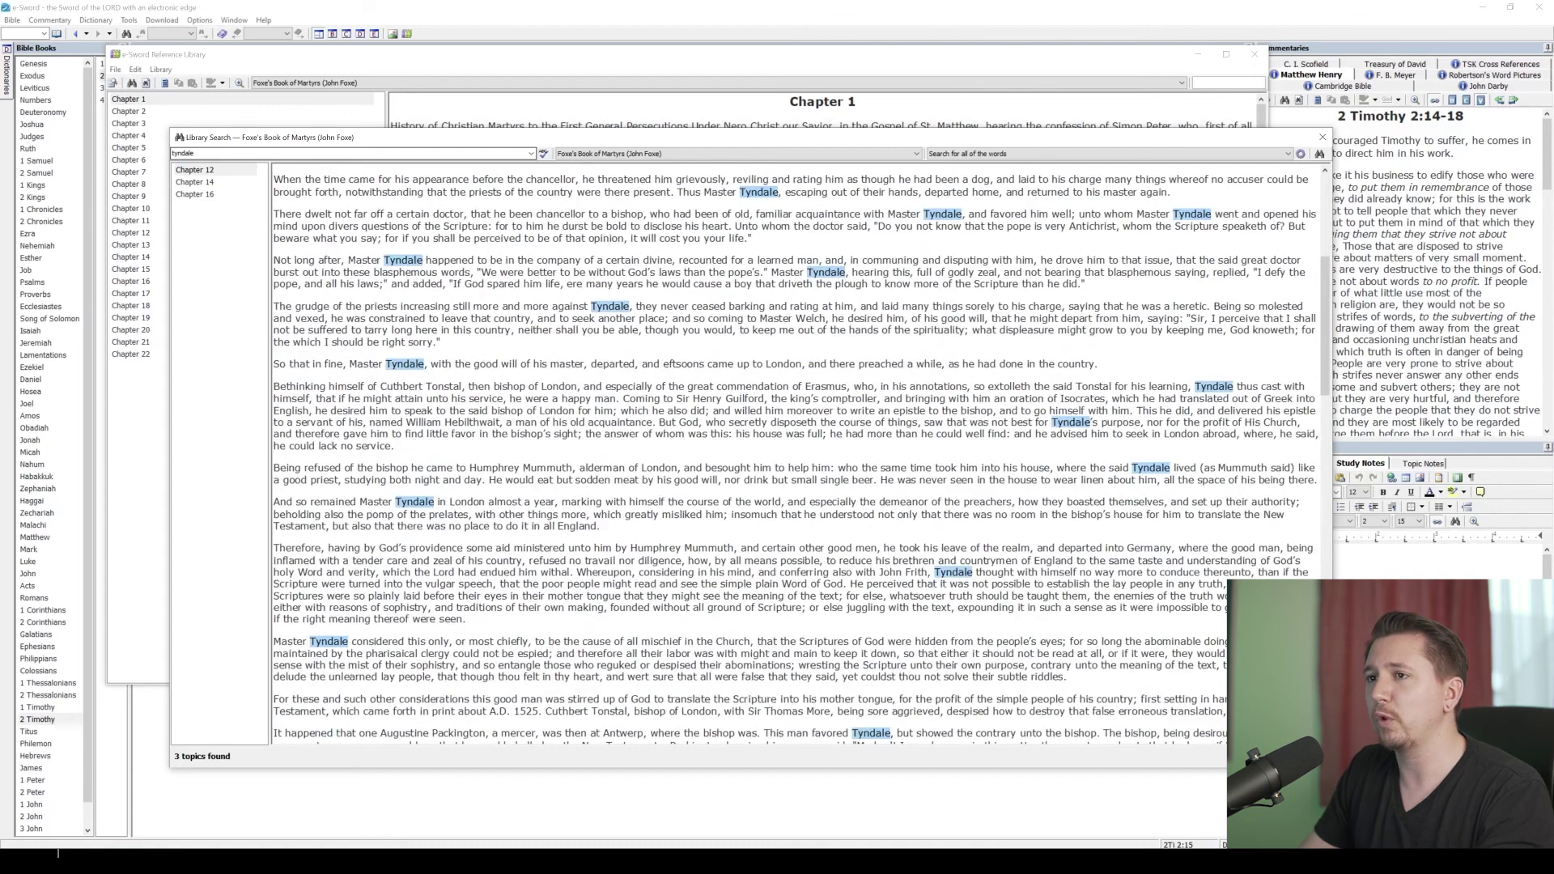
{"action": "type", "text": "tyn"}
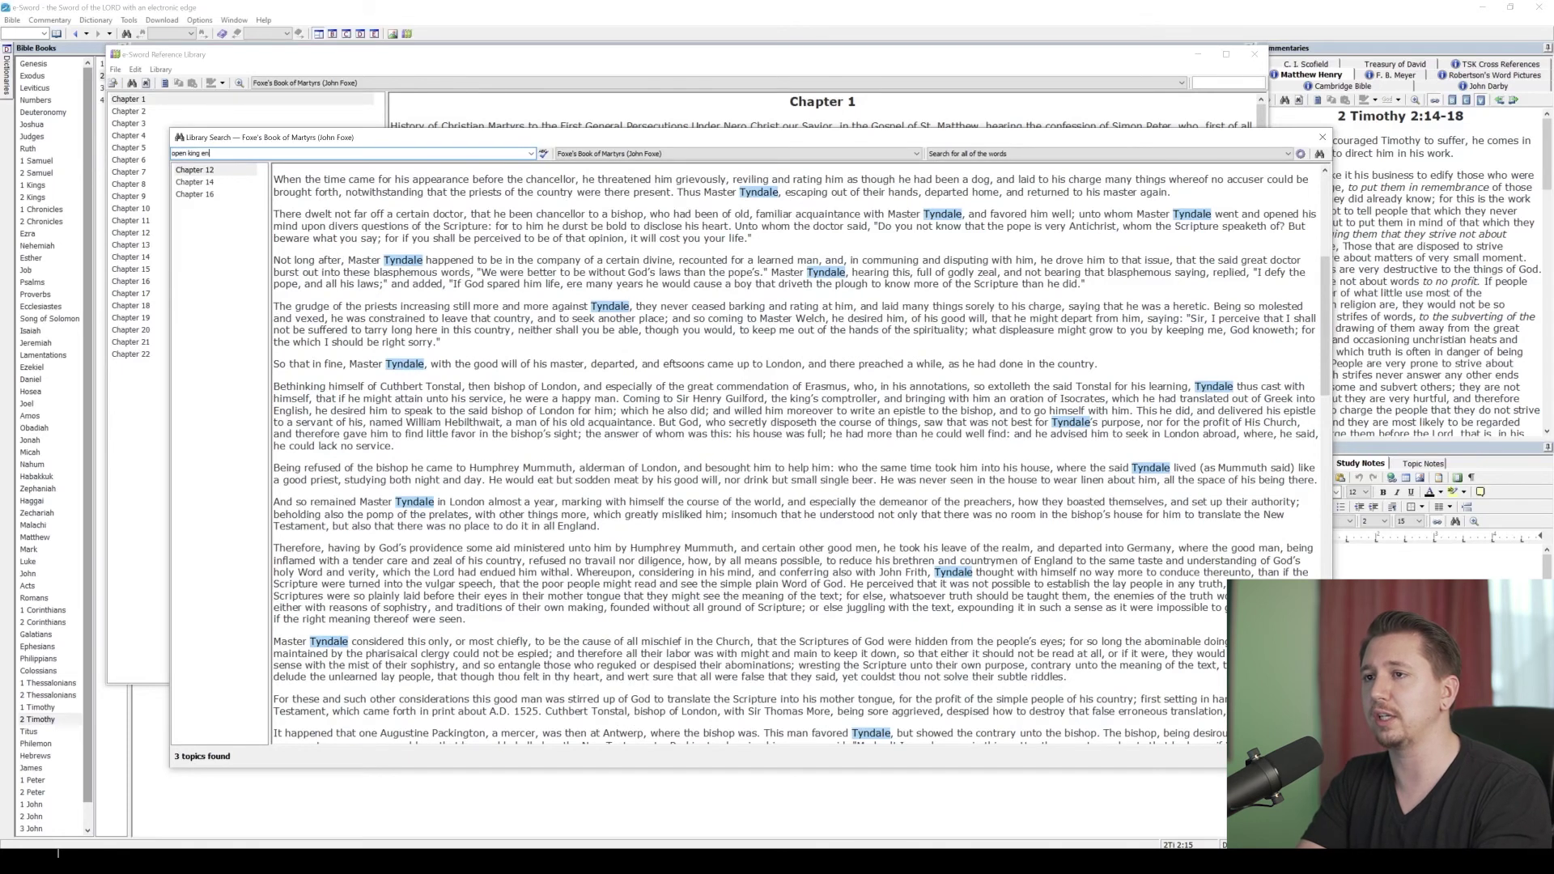
Search for 'open king england' and switch the search mode to exact phrase.
{"action": "type", "text": "d"}
{"action": "key", "text": "Return"}
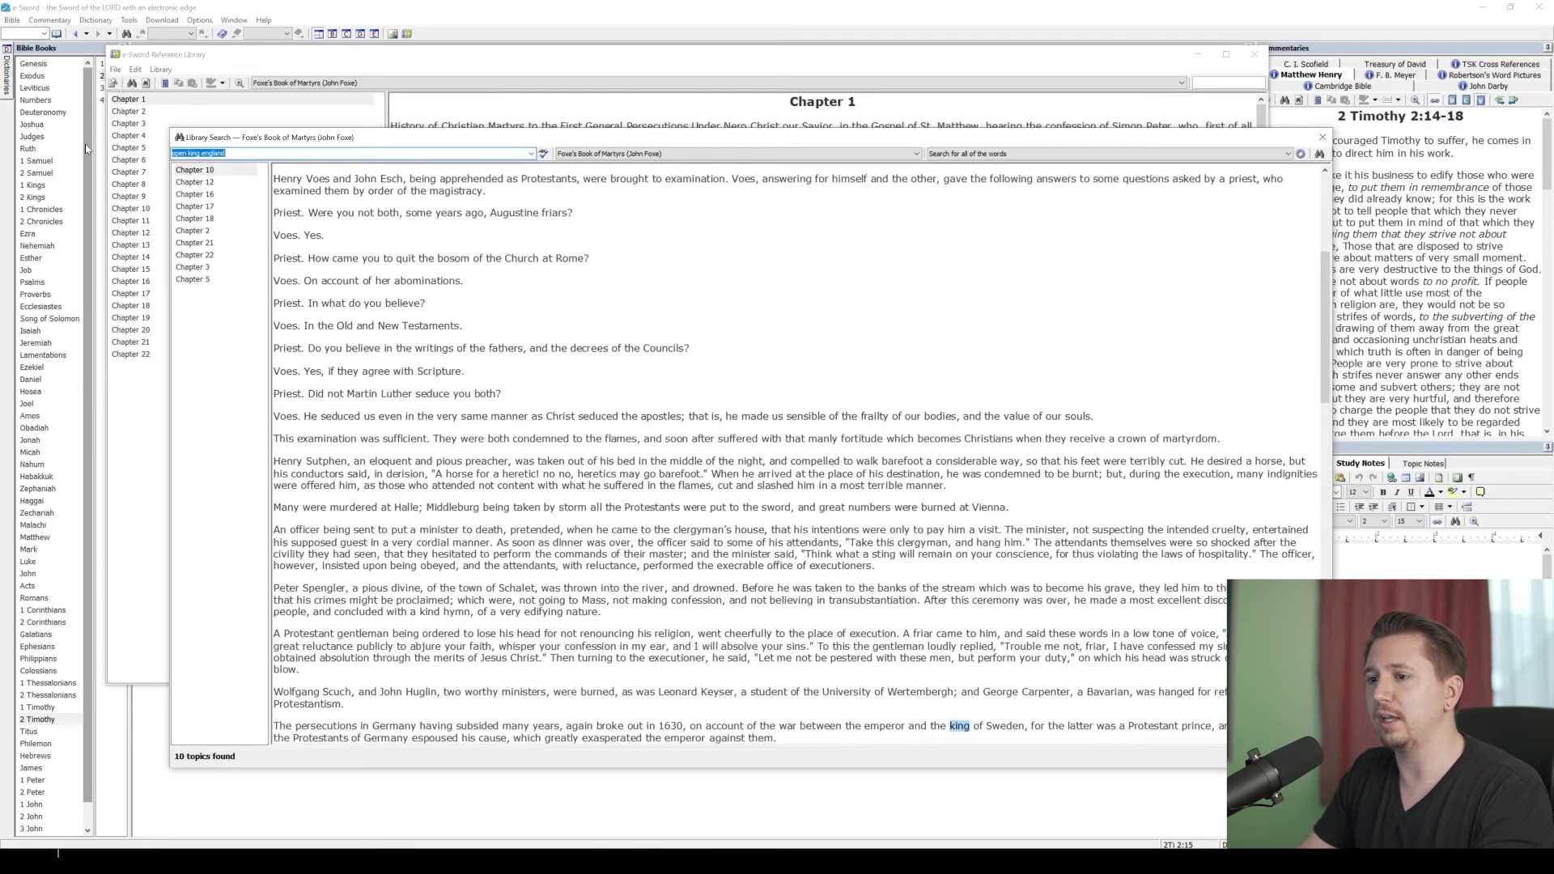
{"action": "scroll", "coordinate": [492, 247], "scroll_direction": "up", "scroll_amount": 3}
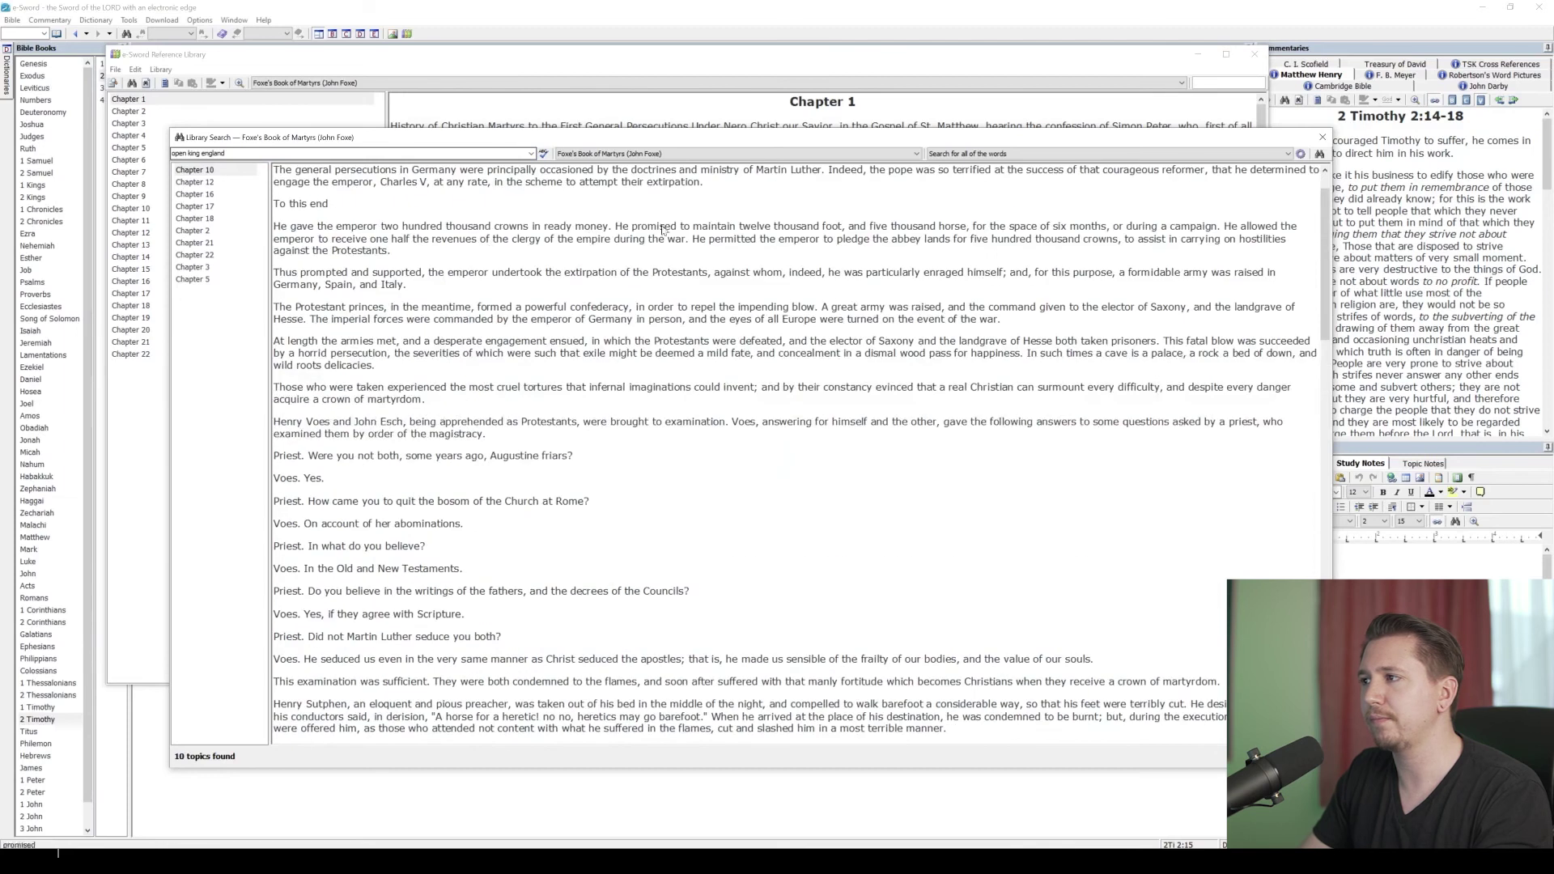
{"action": "left_click", "coordinate": [981, 154]}
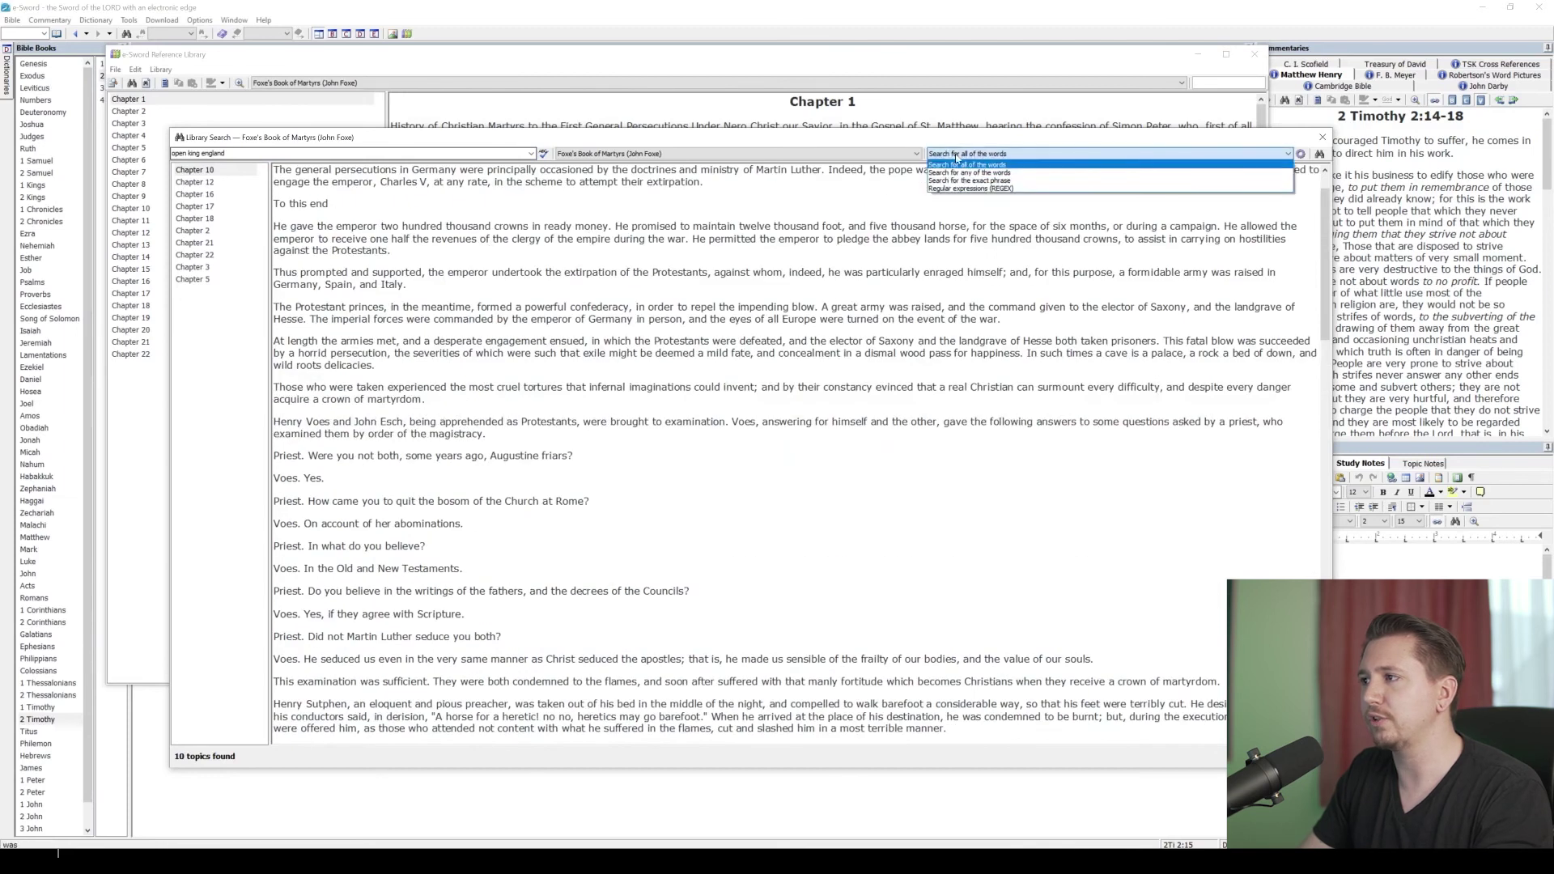
{"action": "left_click", "coordinate": [984, 180]}
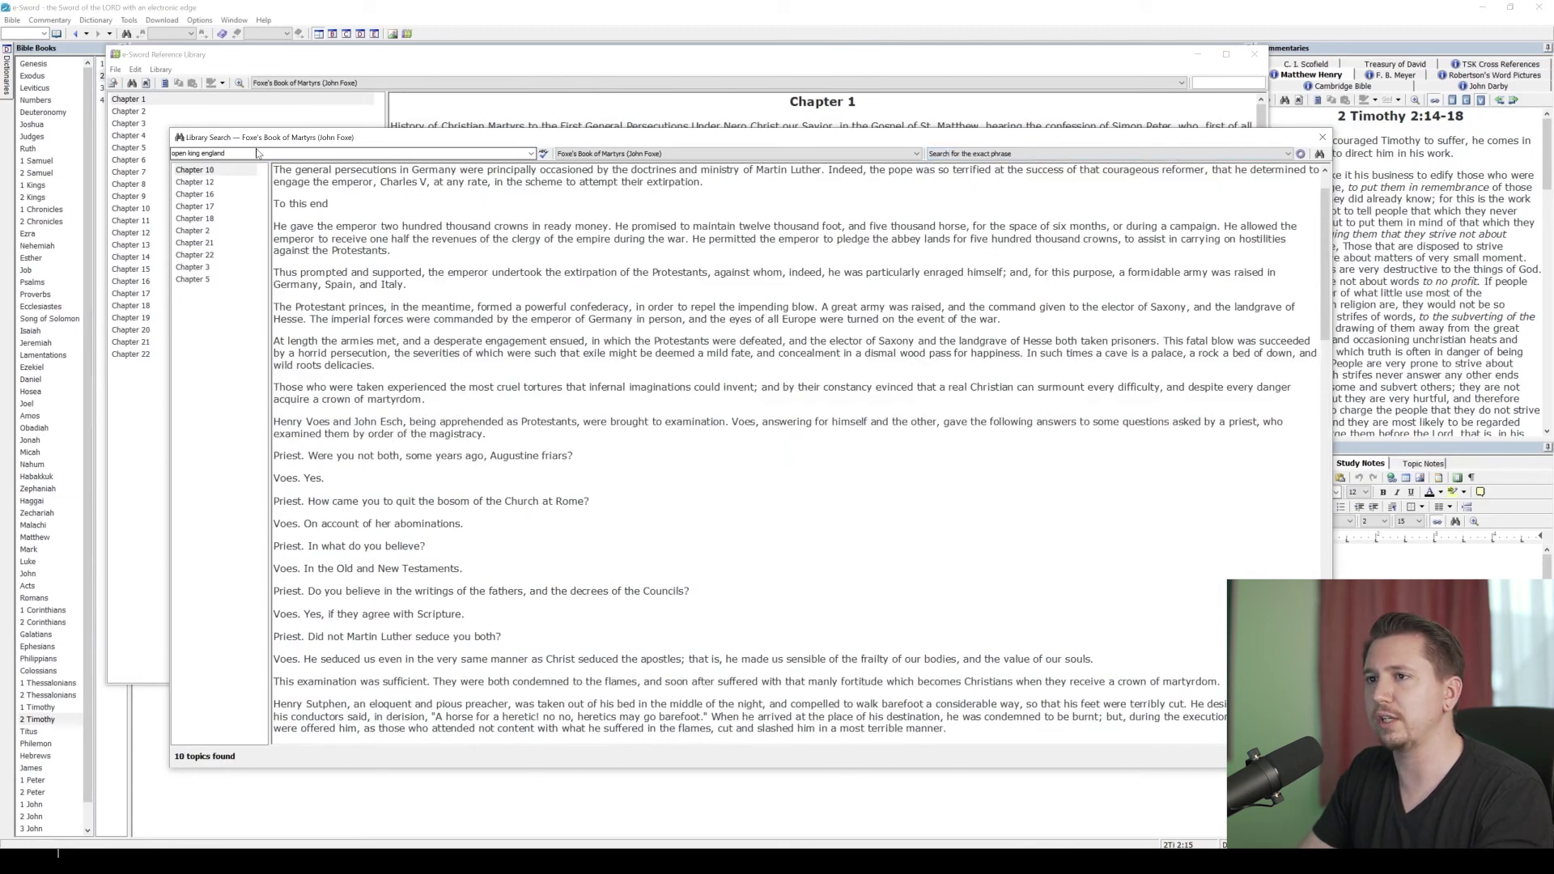
Search for the exact phrase 'open the king' and review the single Chapter 12 match.
{"action": "triple_click", "coordinate": [257, 153]}
{"action": "type", "text": "open t"}
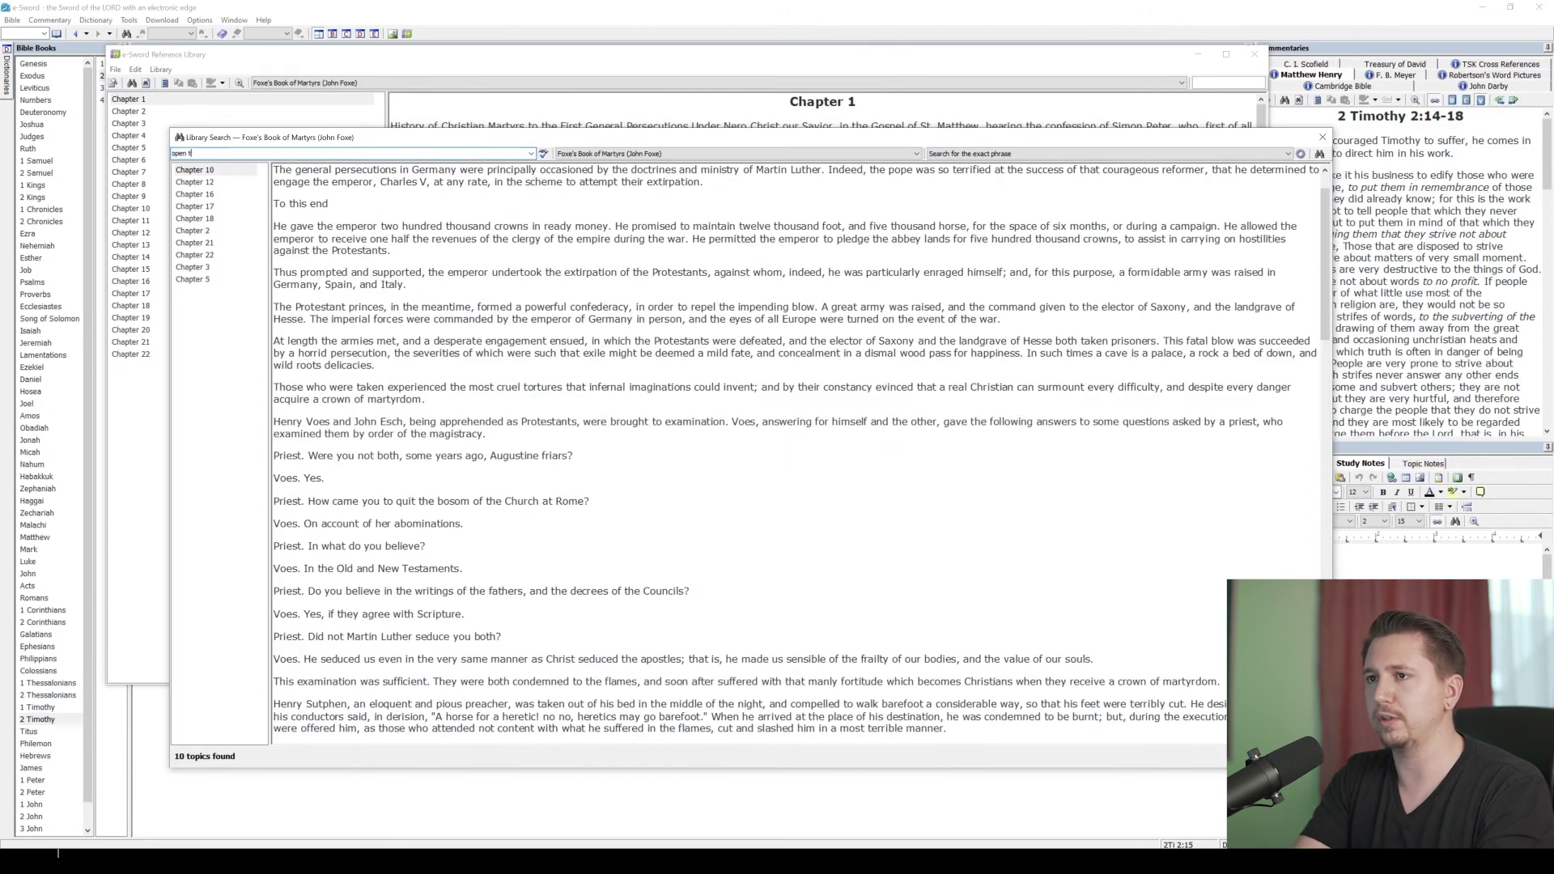
{"action": "type", "text": "he king"}
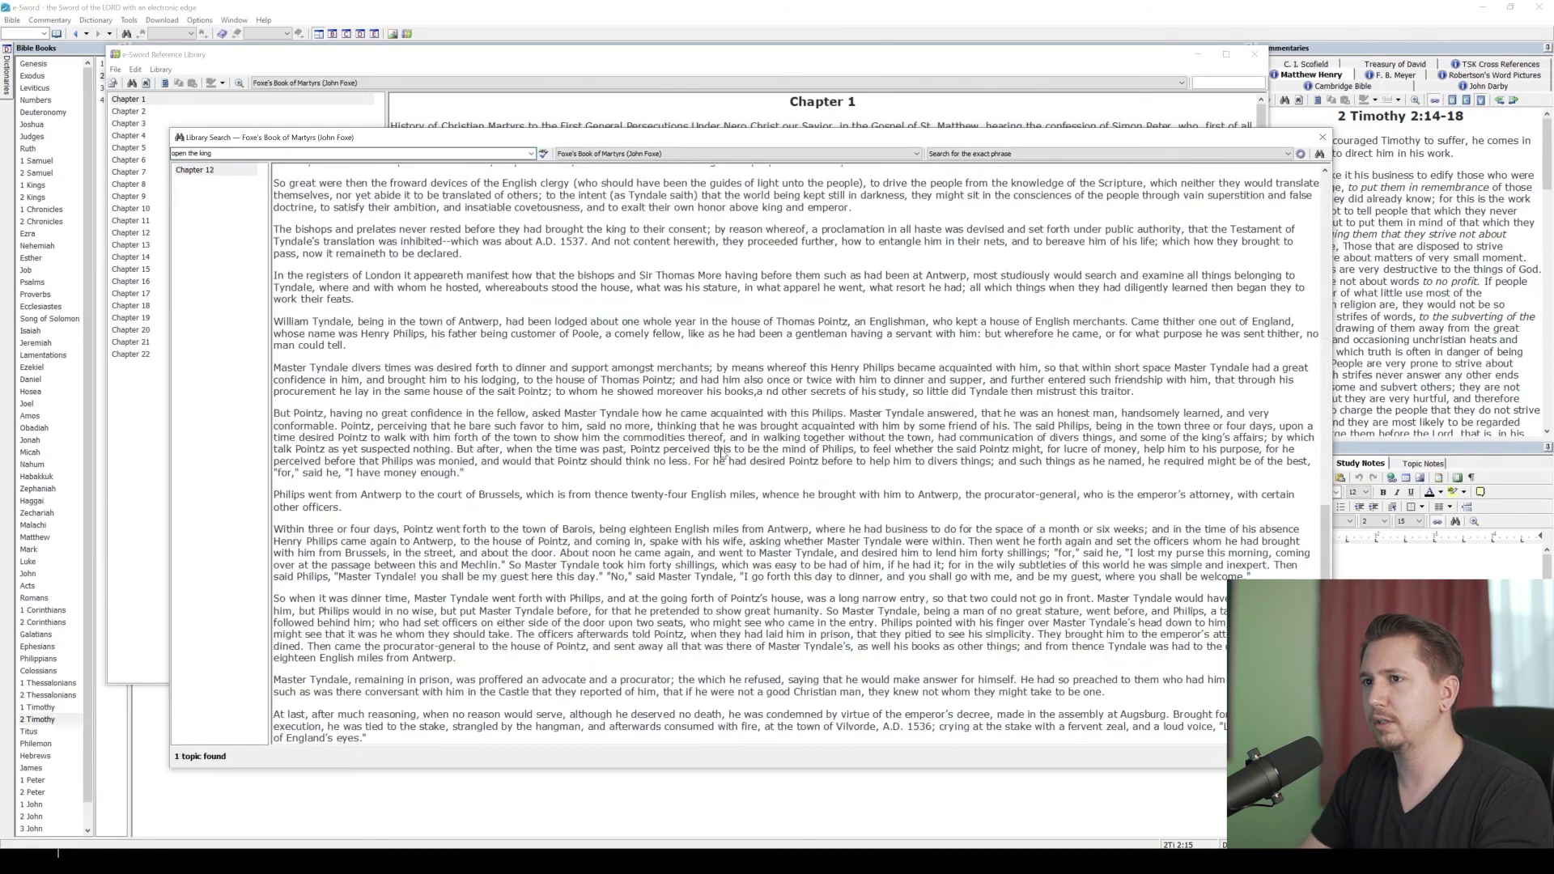
{"action": "scroll", "coordinate": [891, 453], "scroll_direction": "down", "scroll_amount": 5}
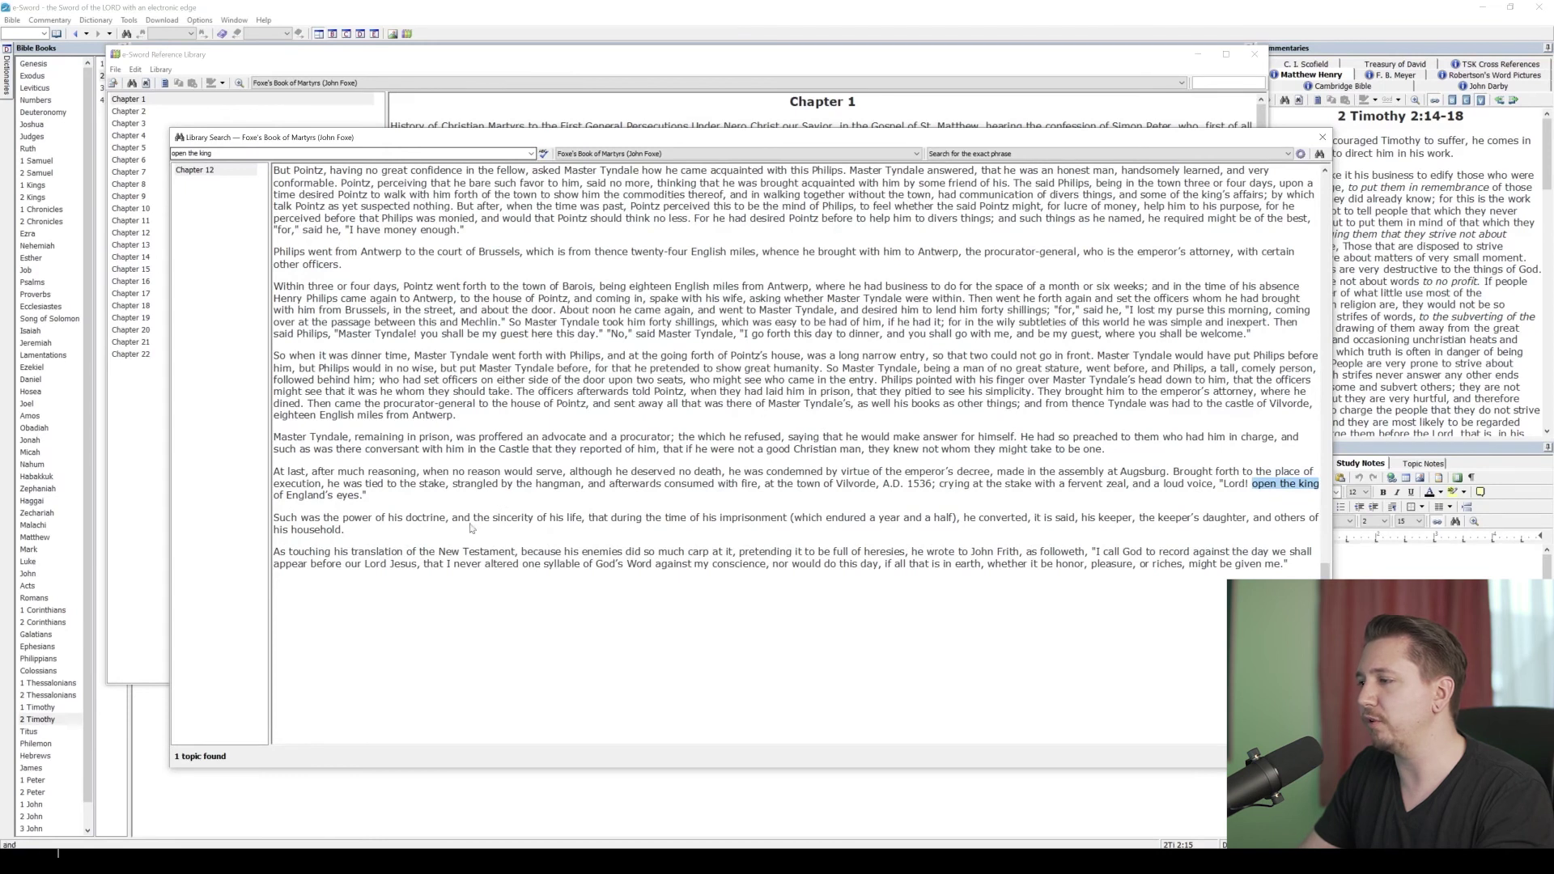
{"action": "scroll", "coordinate": [493, 526], "scroll_direction": "up", "scroll_amount": 3}
{"action": "scroll", "coordinate": [490, 532], "scroll_direction": "down", "scroll_amount": 3}
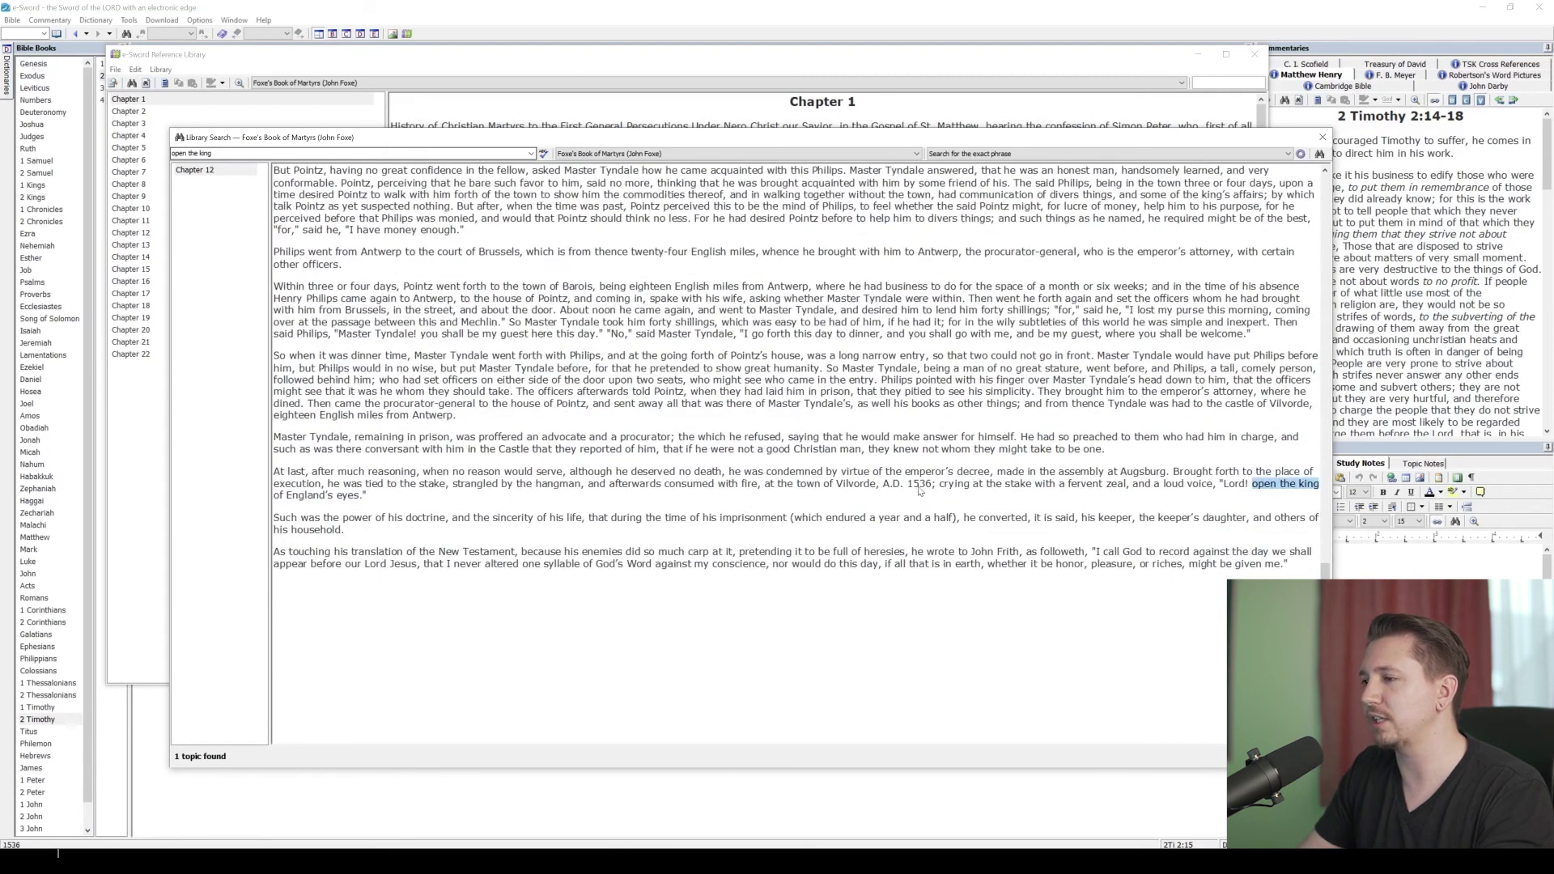
{"action": "scroll", "coordinate": [812, 423], "scroll_direction": "up", "scroll_amount": 12}
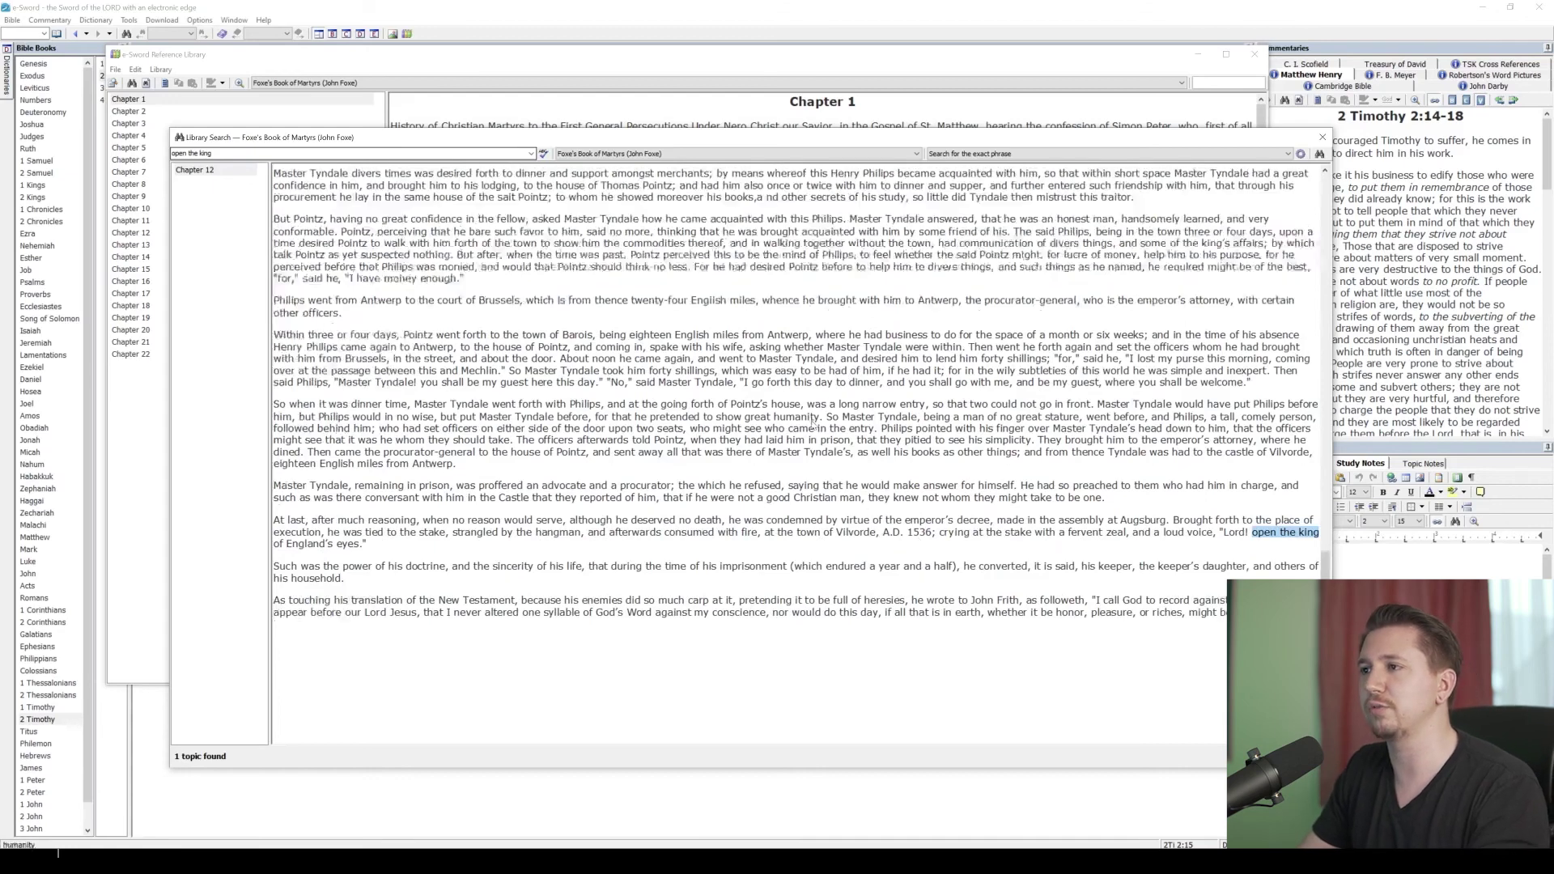
{"action": "scroll", "coordinate": [812, 424], "scroll_direction": "up", "scroll_amount": 10}
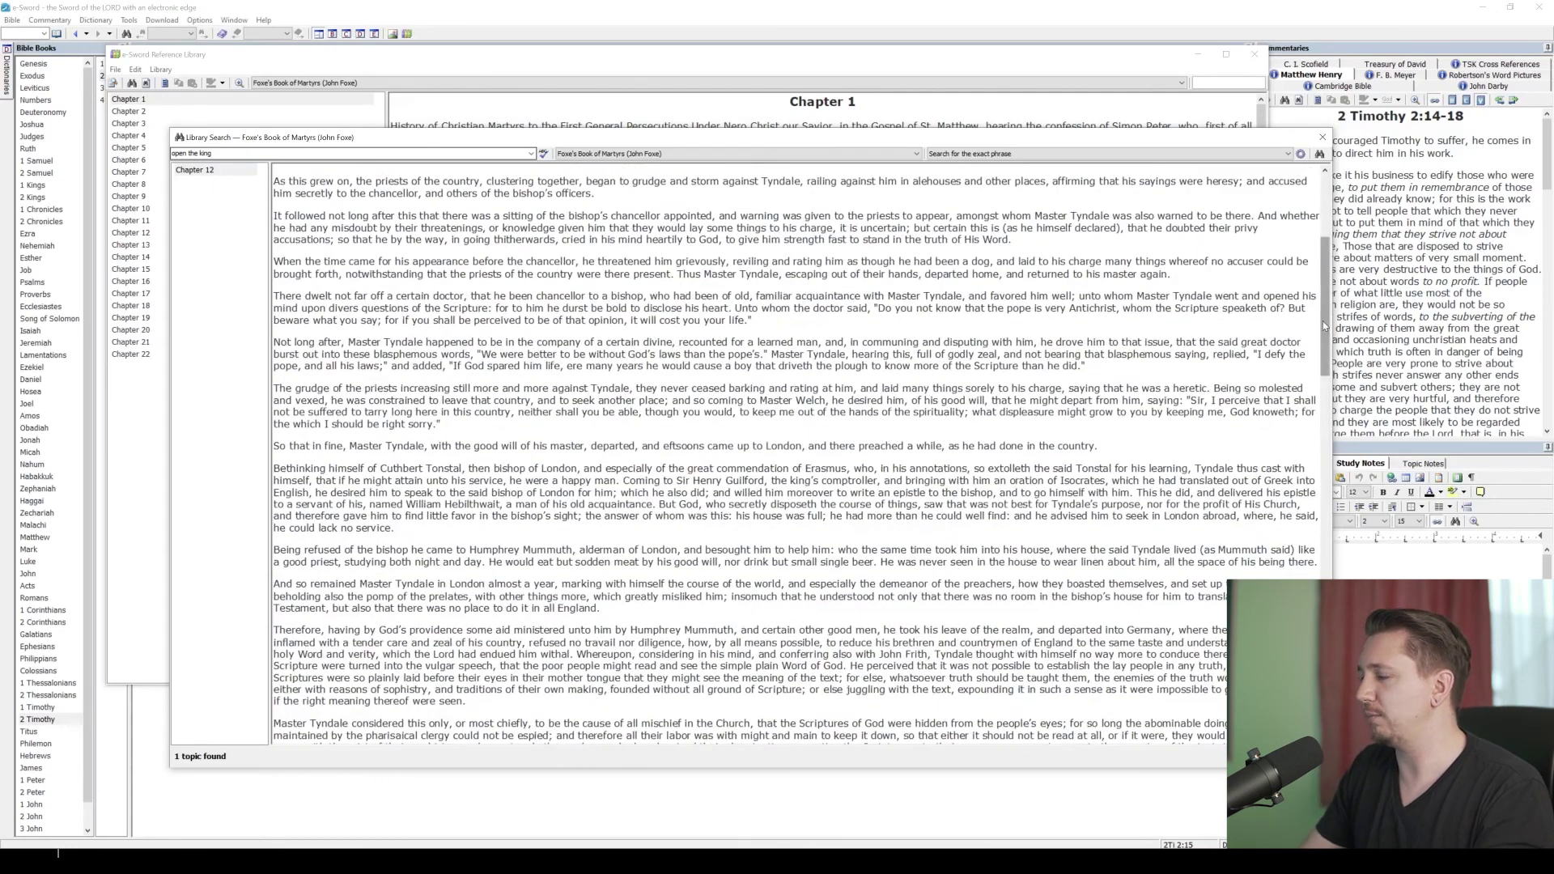
{"action": "left_click_drag", "start_coordinate": [1323, 324], "coordinate": [1323, 259]}
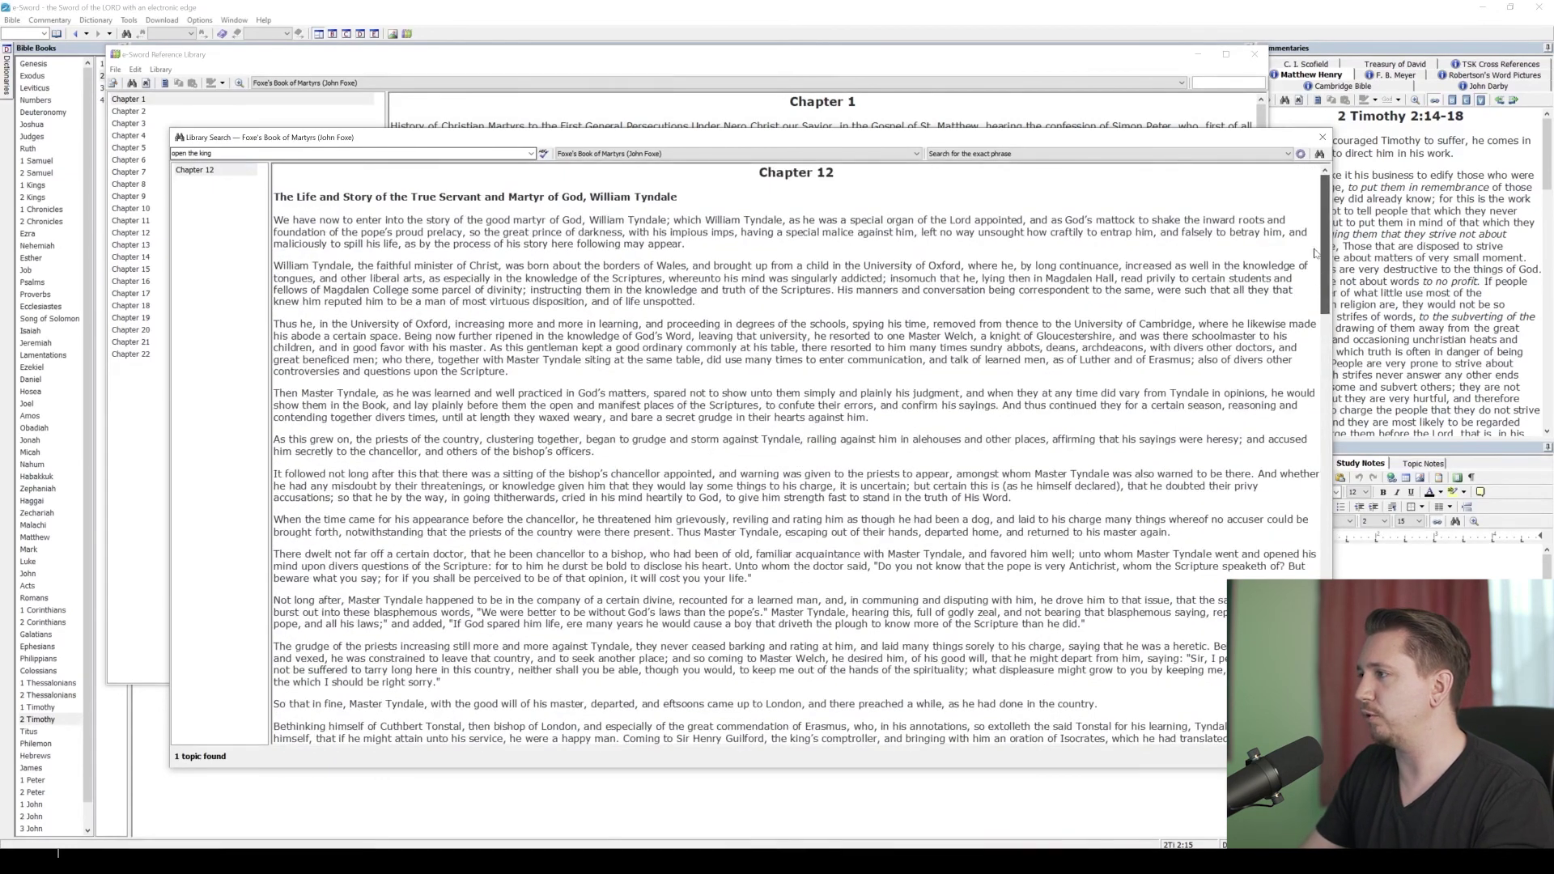
Close the Library Search and Reference Library windows, then open the Tools menu.
{"action": "left_click", "coordinate": [1323, 137]}
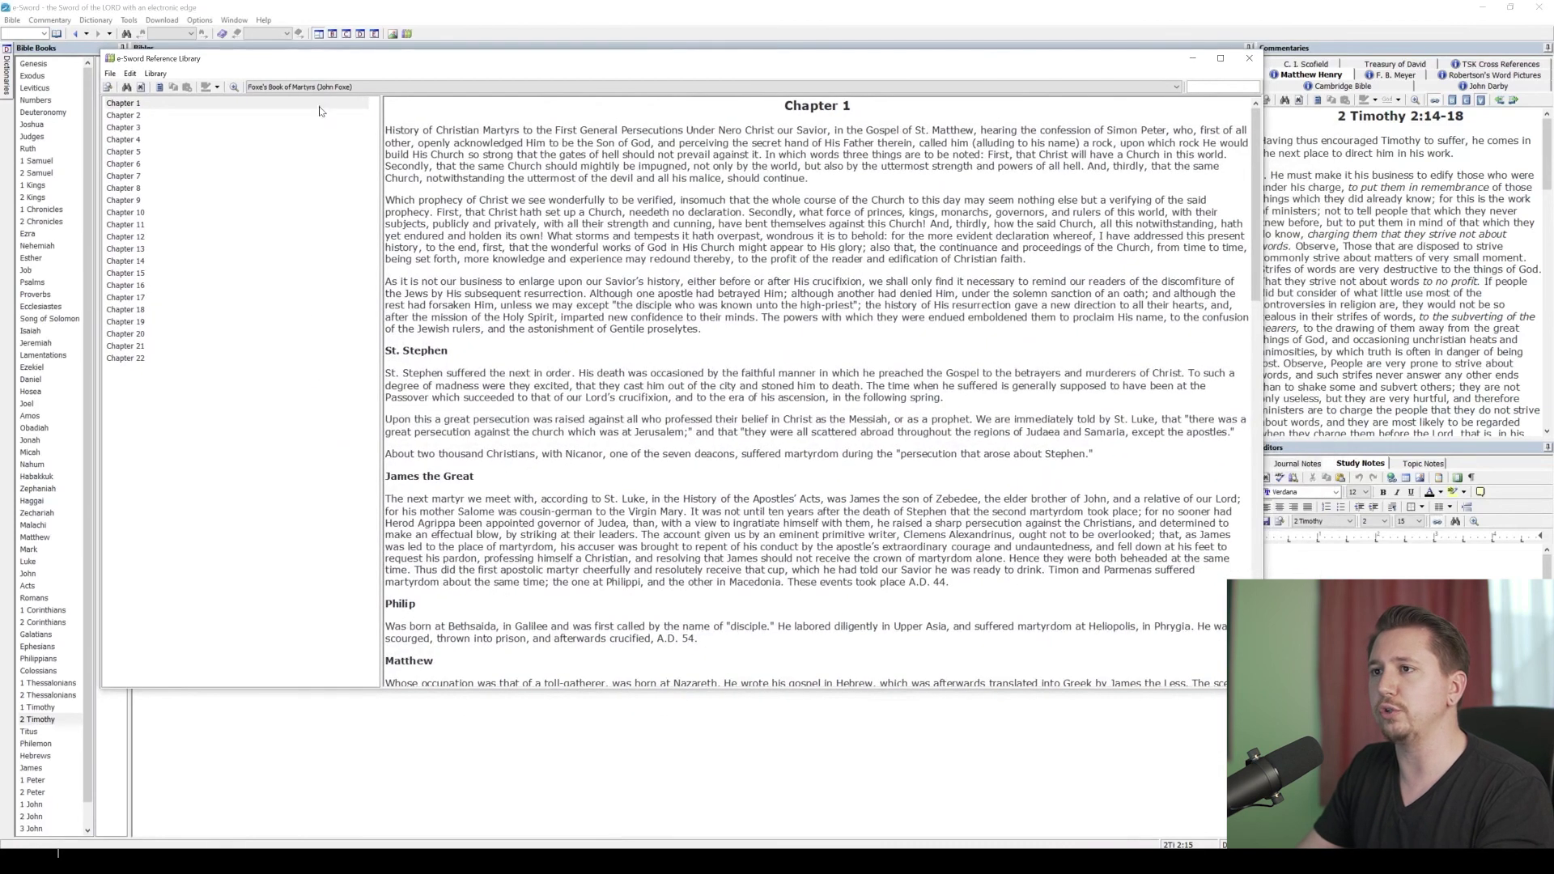
{"action": "left_click", "coordinate": [267, 86]}
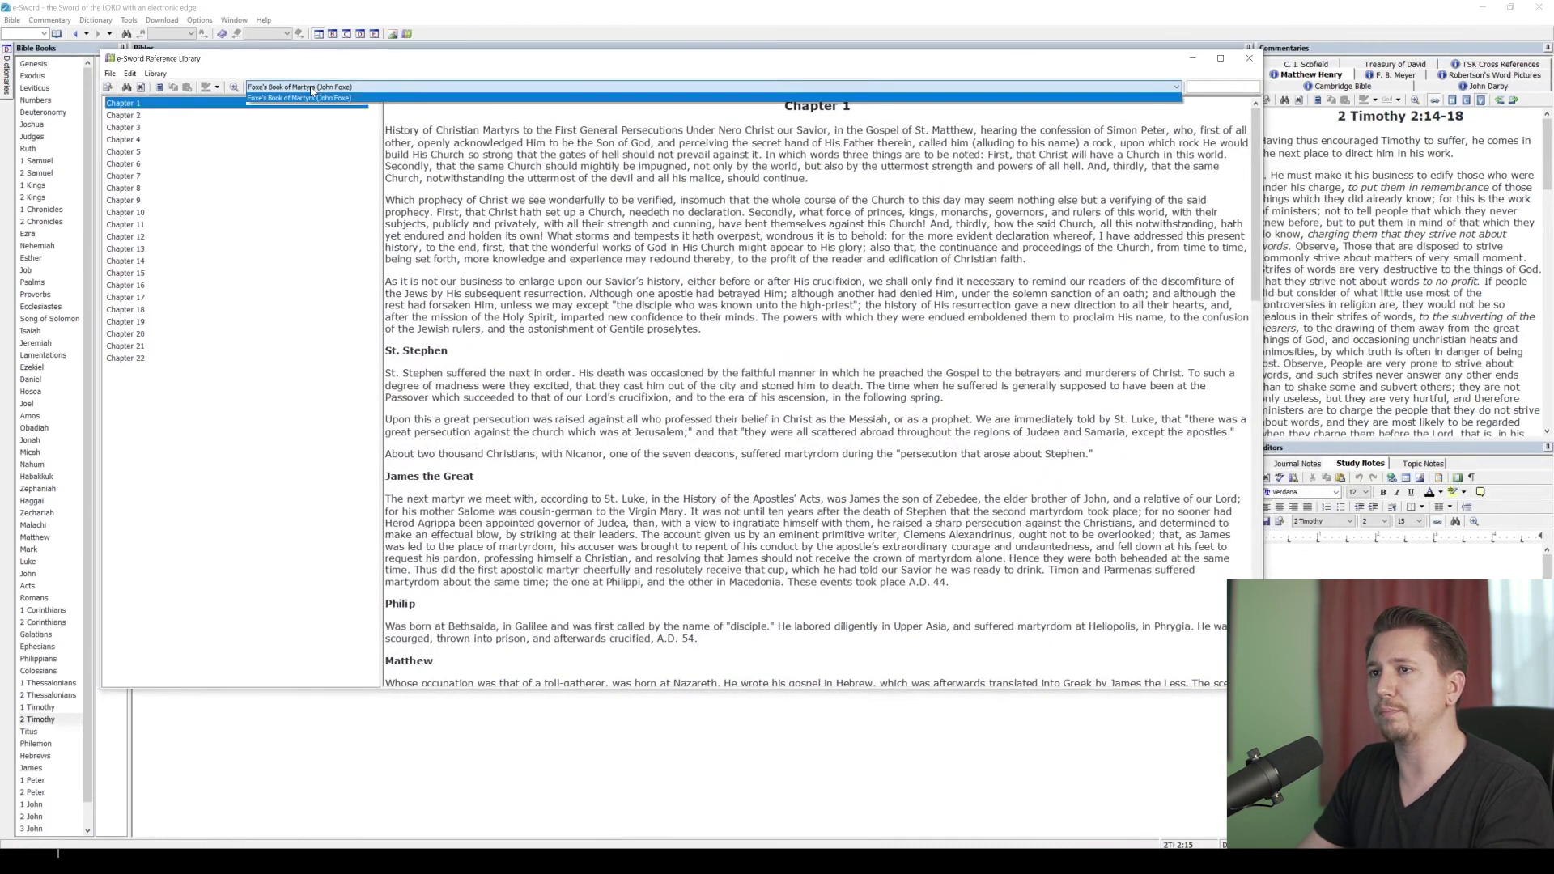
{"action": "left_click", "coordinate": [179, 65]}
{"action": "left_click", "coordinate": [1249, 58]}
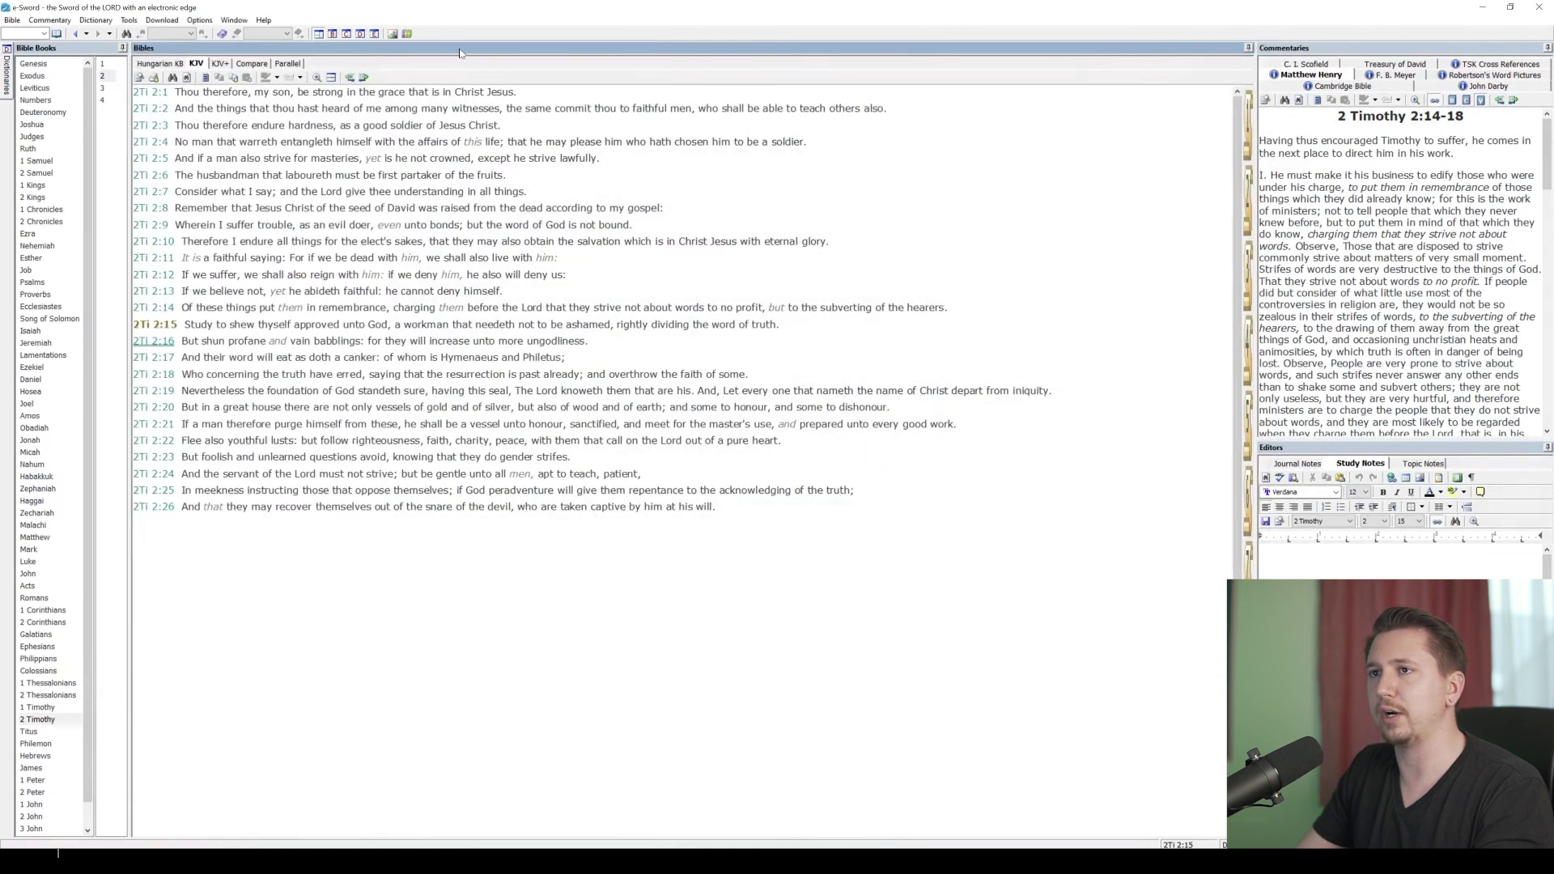
{"action": "left_click", "coordinate": [129, 19]}
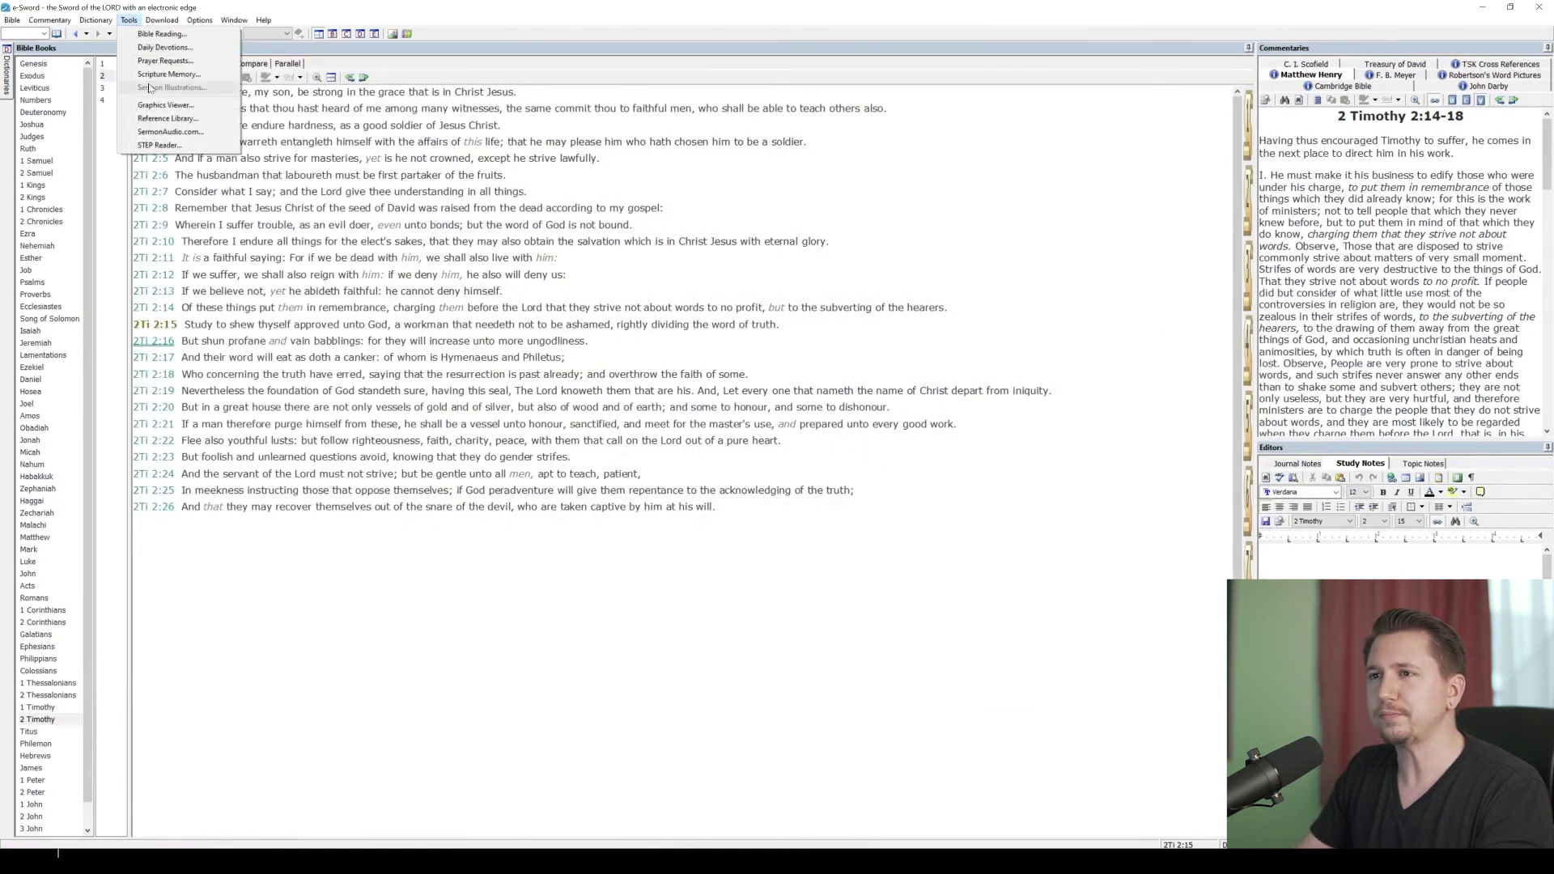